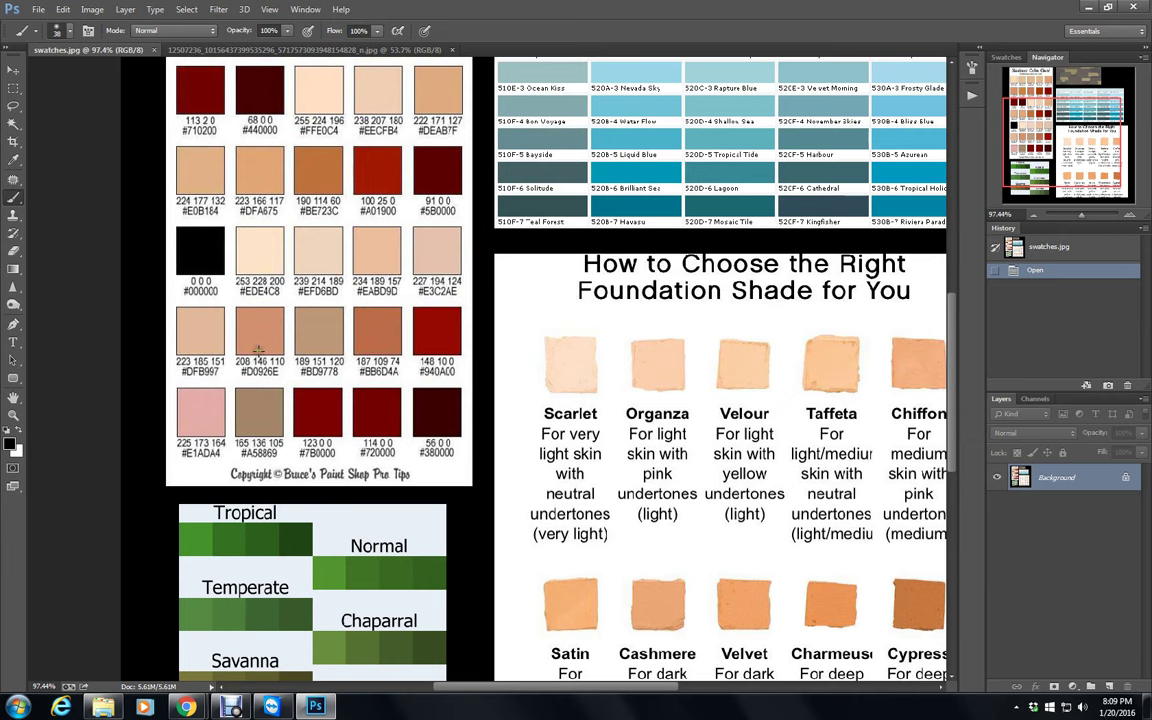
# Set the foreground colour to a tan skin tone by sampling the #D0926E swatch in swatches.jpg.
pyautogui.scroll(1, 258, 350)
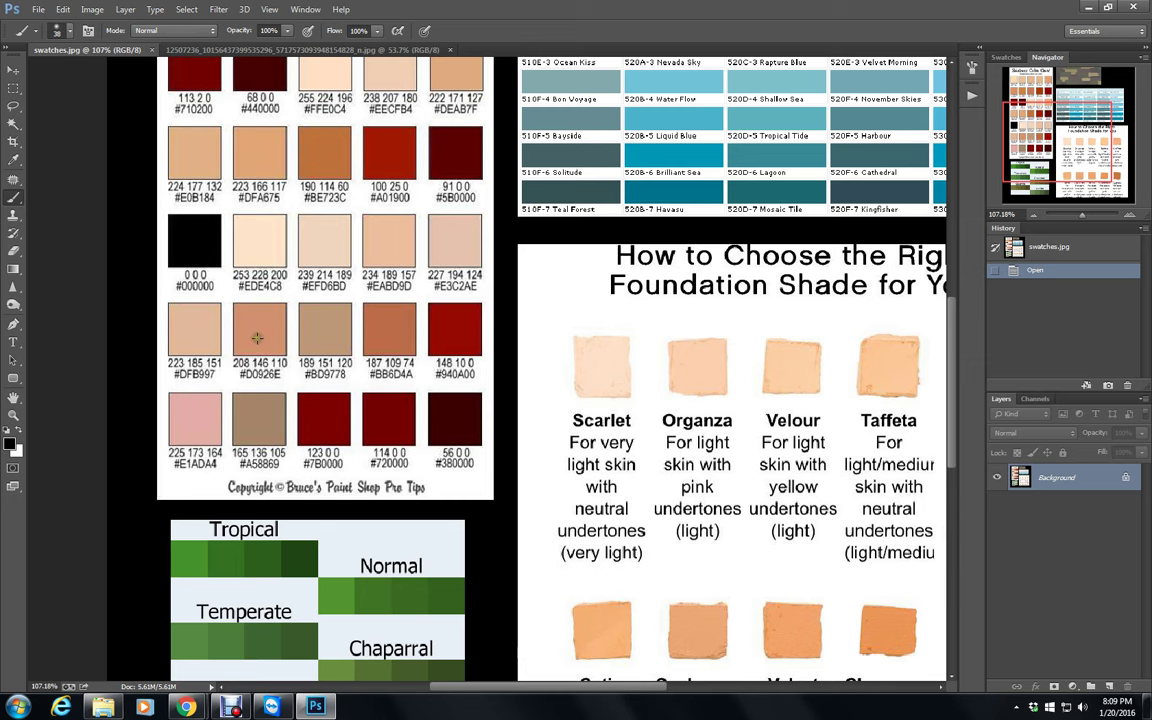
pyautogui.click(12, 444)
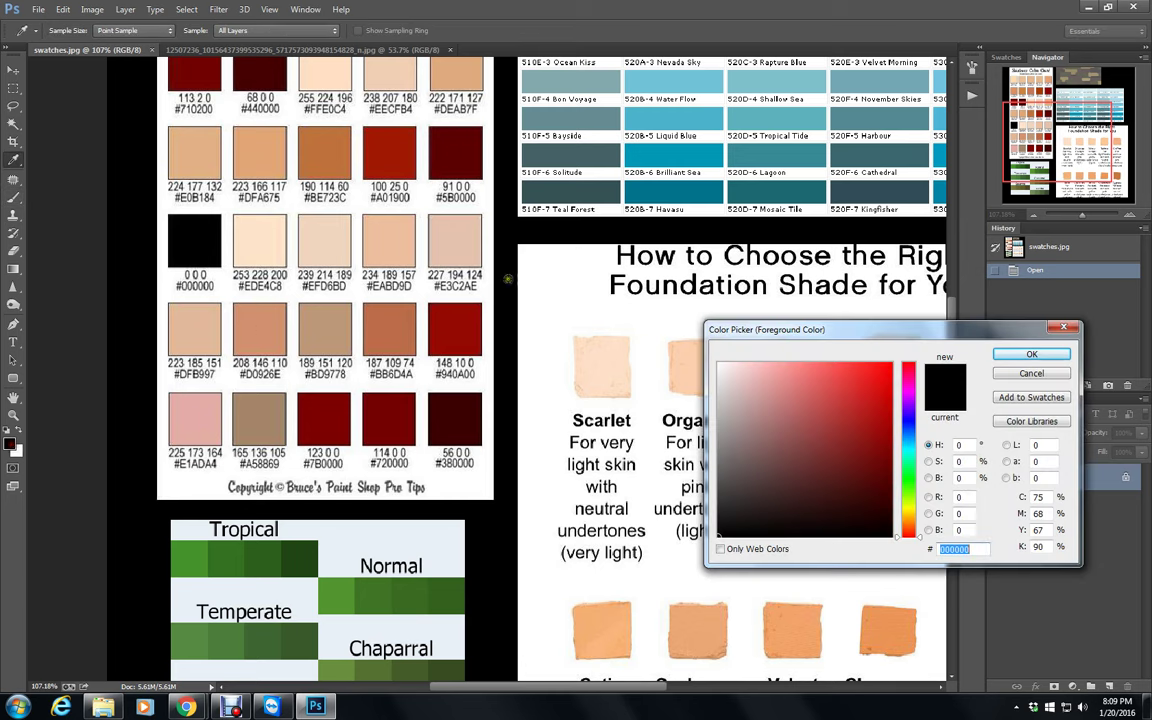
pyautogui.click(272, 355)
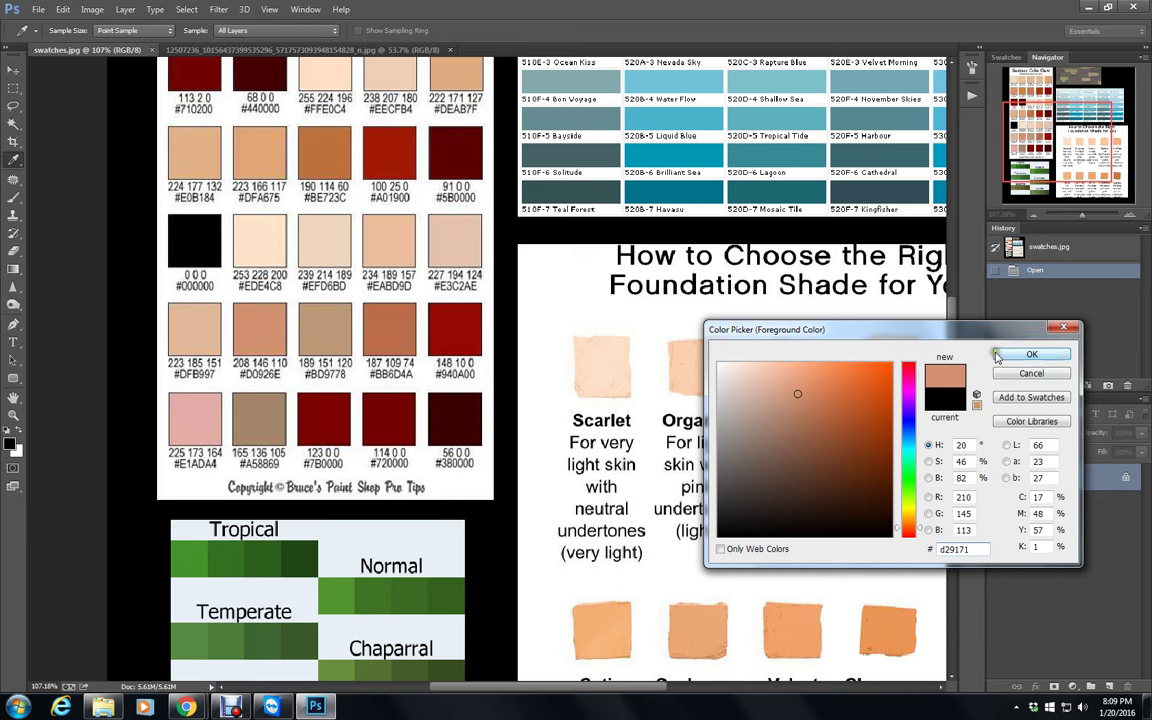
pyautogui.click(1025, 354)
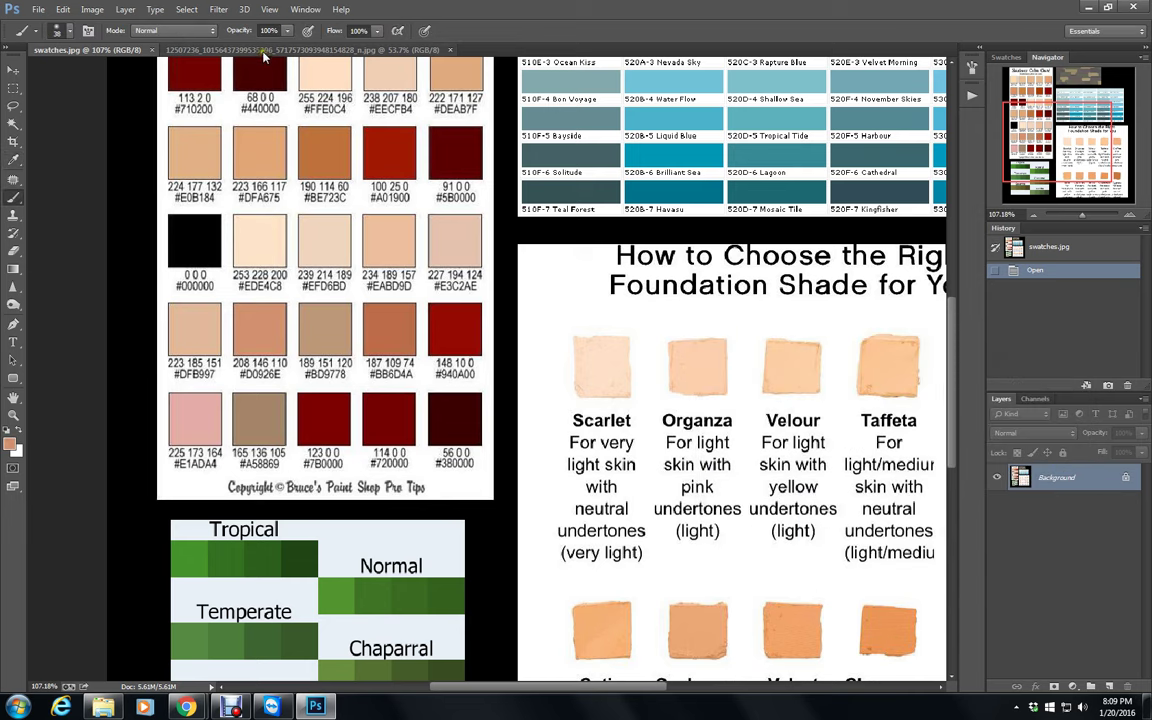
# Switch to the document with the four portraits and add a new layer with the Soft Light blend mode.
pyautogui.click(236, 45)
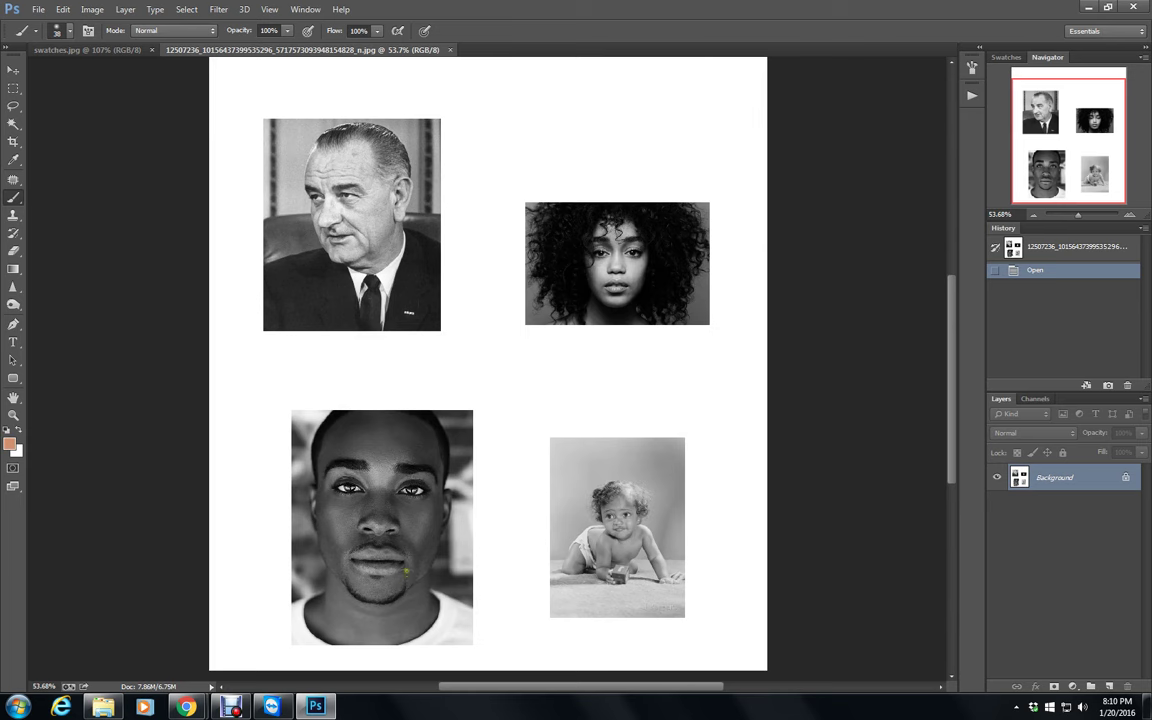
pyautogui.click(1110, 688)
pyautogui.click(1033, 432)
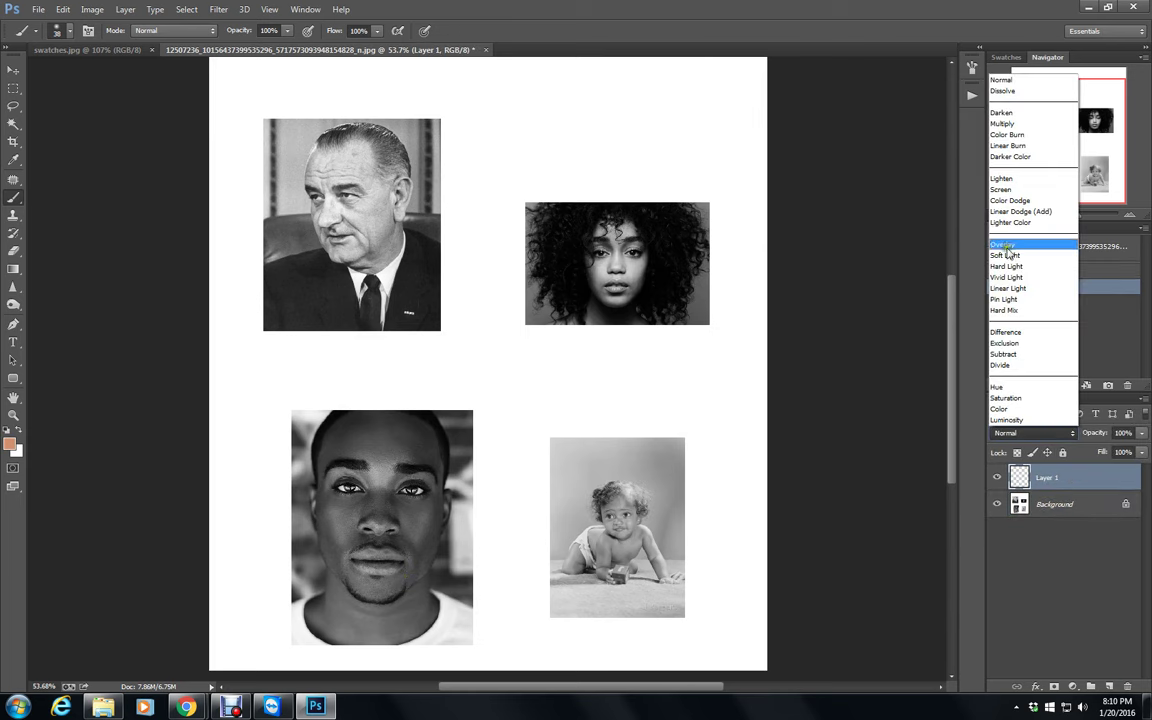
pyautogui.click(1004, 255)
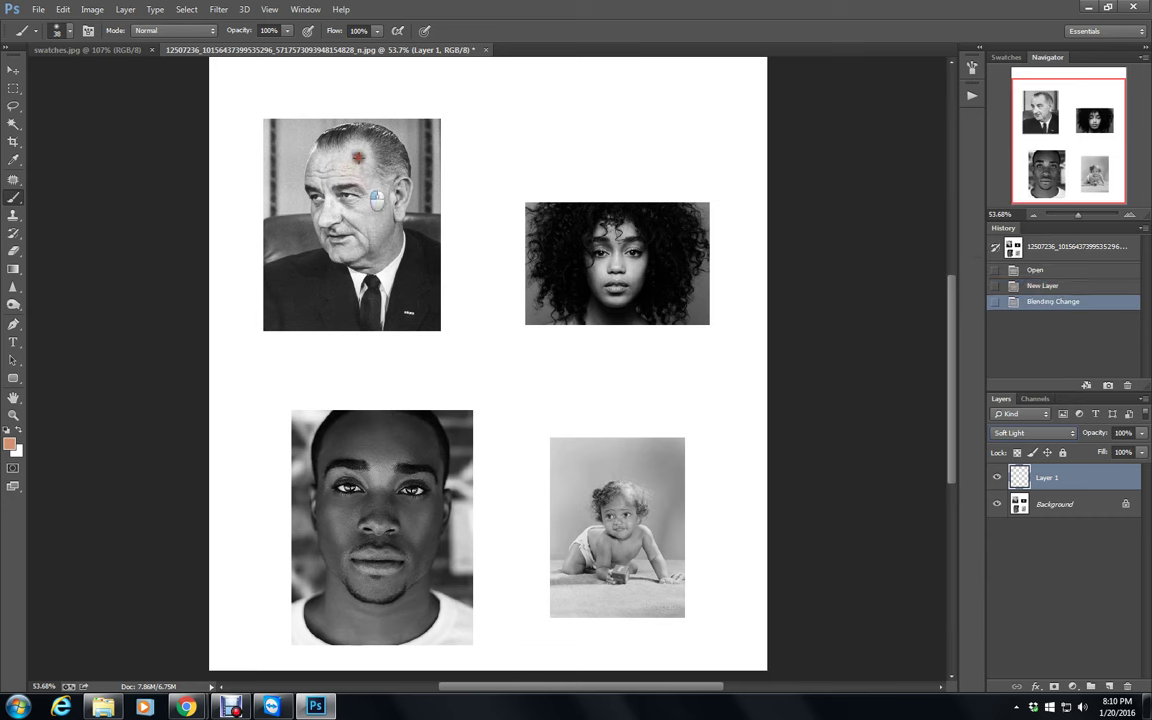
# Brush the tan colour over the skin of the man in the suit, the curly-haired woman and the crawling baby.
pyautogui.moveTo(314, 179)
pyautogui.mouseDown()
pyautogui.moveTo(343, 197)
pyautogui.moveTo(354, 190)
pyautogui.moveTo(335, 170)
pyautogui.moveTo(362, 173)
pyautogui.moveTo(389, 236)
pyautogui.moveTo(388, 190)
pyautogui.moveTo(399, 207)
pyautogui.moveTo(403, 178)
pyautogui.moveTo(395, 218)
pyautogui.moveTo(405, 236)
pyautogui.moveTo(369, 268)
pyautogui.moveTo(385, 253)
pyautogui.moveTo(362, 262)
pyautogui.moveTo(330, 240)
pyautogui.moveTo(348, 265)
pyautogui.moveTo(334, 233)
pyautogui.moveTo(342, 207)
pyautogui.moveTo(329, 205)
pyautogui.moveTo(364, 203)
pyautogui.moveTo(364, 221)
pyautogui.moveTo(345, 216)
pyautogui.moveTo(392, 245)
pyautogui.moveTo(352, 250)
pyautogui.moveTo(383, 256)
pyautogui.moveTo(378, 266)
pyautogui.moveTo(390, 268)
pyautogui.moveTo(395, 221)
pyautogui.moveTo(402, 256)
pyautogui.moveTo(380, 267)
pyautogui.moveTo(397, 234)
pyautogui.moveTo(394, 276)
pyautogui.moveTo(356, 262)
pyautogui.moveTo(371, 254)
pyautogui.moveTo(373, 193)
pyautogui.mouseUp()
pyautogui.moveTo(397, 242)
pyautogui.mouseDown()
pyautogui.moveTo(335, 150)
pyautogui.moveTo(295, 150)
pyautogui.moveTo(310, 190)
pyautogui.moveTo(391, 216)
pyautogui.moveTo(300, 210)
pyautogui.moveTo(340, 222)
pyautogui.mouseUp()
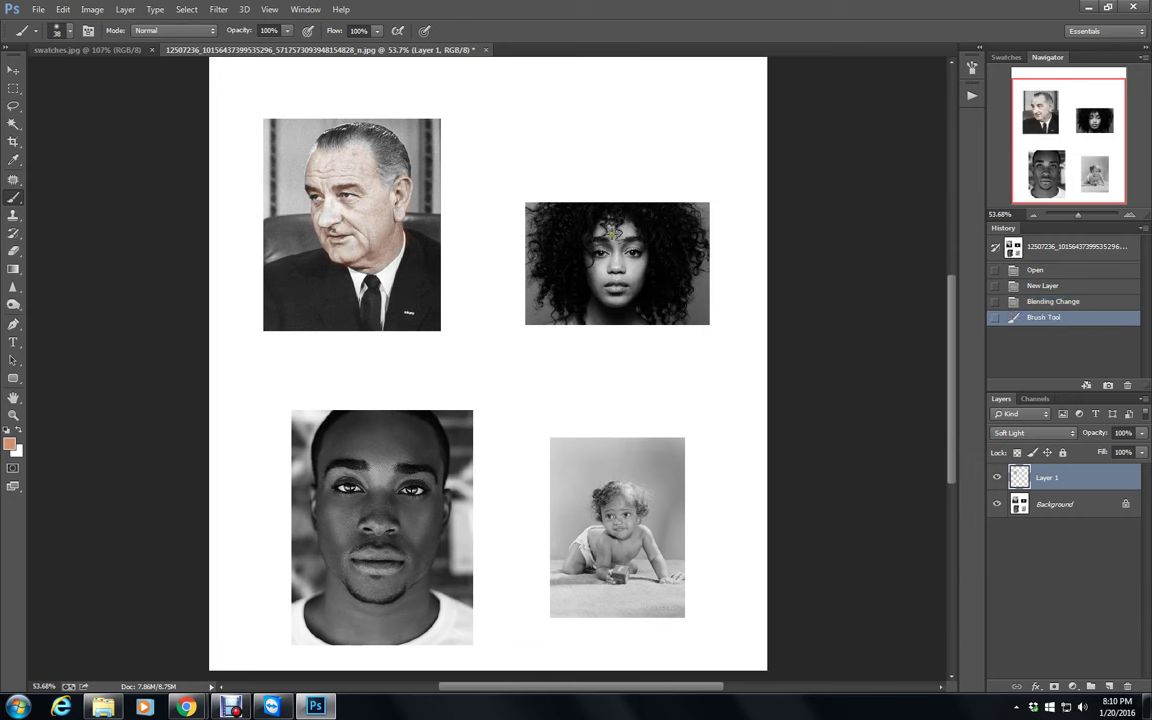
pyautogui.moveTo(612, 234)
pyautogui.mouseDown()
pyautogui.moveTo(606, 268)
pyautogui.moveTo(601, 230)
pyautogui.moveTo(602, 256)
pyautogui.moveTo(589, 255)
pyautogui.moveTo(609, 311)
pyautogui.moveTo(586, 316)
pyautogui.moveTo(603, 310)
pyautogui.moveTo(602, 320)
pyautogui.moveTo(660, 331)
pyautogui.moveTo(644, 263)
pyautogui.moveTo(640, 301)
pyautogui.moveTo(644, 228)
pyautogui.moveTo(660, 266)
pyautogui.moveTo(653, 299)
pyautogui.moveTo(644, 319)
pyautogui.moveTo(652, 268)
pyautogui.moveTo(630, 238)
pyautogui.moveTo(628, 281)
pyautogui.moveTo(616, 233)
pyautogui.moveTo(628, 316)
pyautogui.moveTo(632, 273)
pyautogui.moveTo(627, 324)
pyautogui.mouseUp()
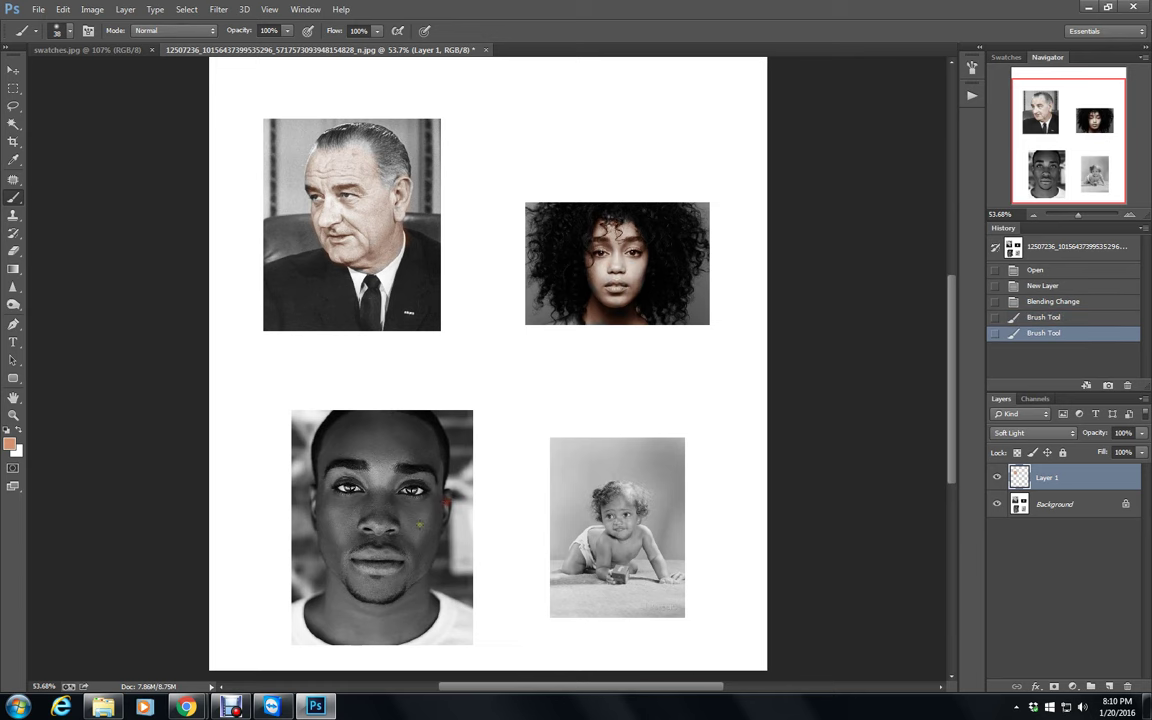
pyautogui.scroll(3, 418, 523)
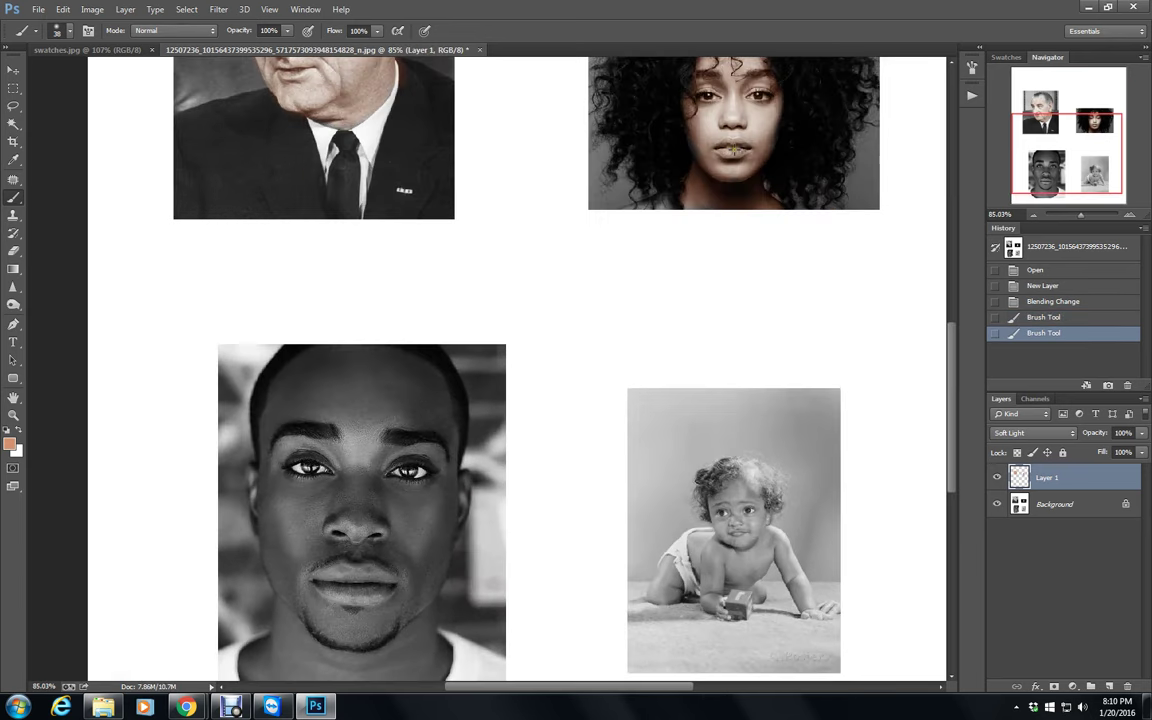
pyautogui.click(729, 128)
pyautogui.moveTo(663, 567)
pyautogui.mouseDown()
pyautogui.moveTo(677, 598)
pyautogui.moveTo(654, 596)
pyautogui.moveTo(662, 586)
pyautogui.moveTo(718, 612)
pyautogui.moveTo(700, 536)
pyautogui.moveTo(705, 572)
pyautogui.moveTo(707, 548)
pyautogui.moveTo(728, 558)
pyautogui.moveTo(718, 582)
pyautogui.moveTo(758, 594)
pyautogui.moveTo(741, 565)
pyautogui.moveTo(757, 552)
pyautogui.moveTo(762, 571)
pyautogui.moveTo(771, 538)
pyautogui.moveTo(808, 613)
pyautogui.mouseUp()
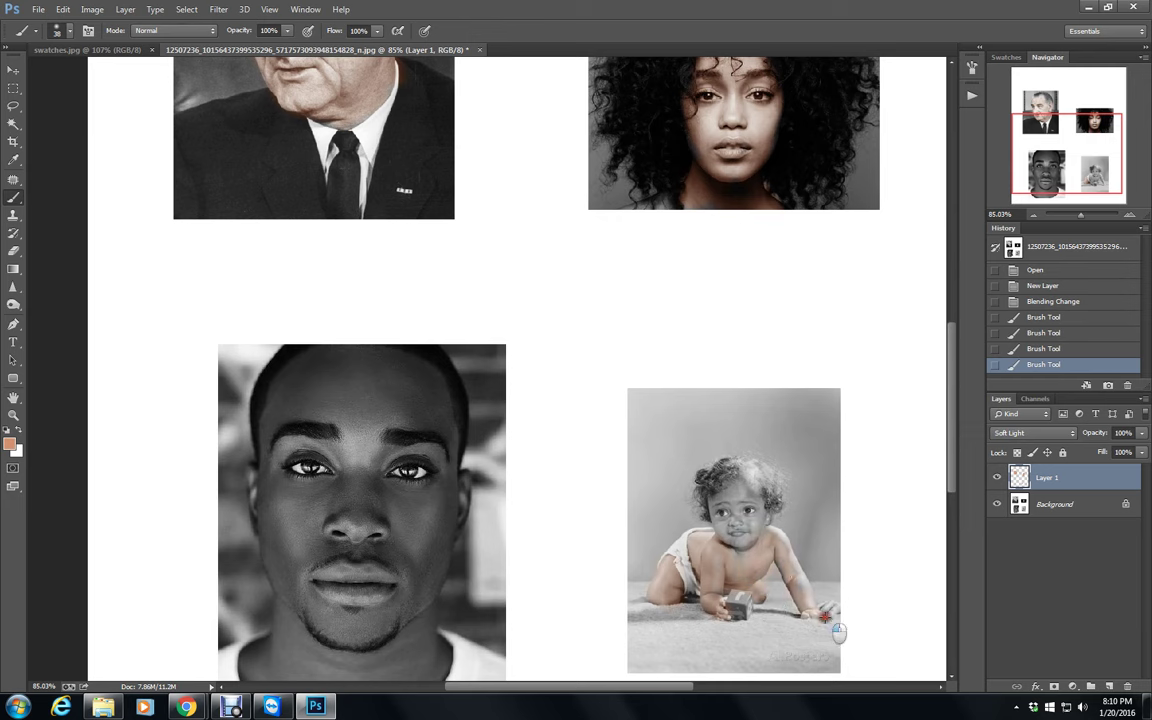
pyautogui.moveTo(725, 549)
pyautogui.mouseDown()
pyautogui.moveTo(702, 494)
pyautogui.moveTo(717, 472)
pyautogui.moveTo(736, 479)
pyautogui.moveTo(740, 516)
pyautogui.moveTo(724, 482)
pyautogui.moveTo(715, 500)
pyautogui.moveTo(743, 524)
pyautogui.moveTo(684, 490)
pyautogui.mouseUp()
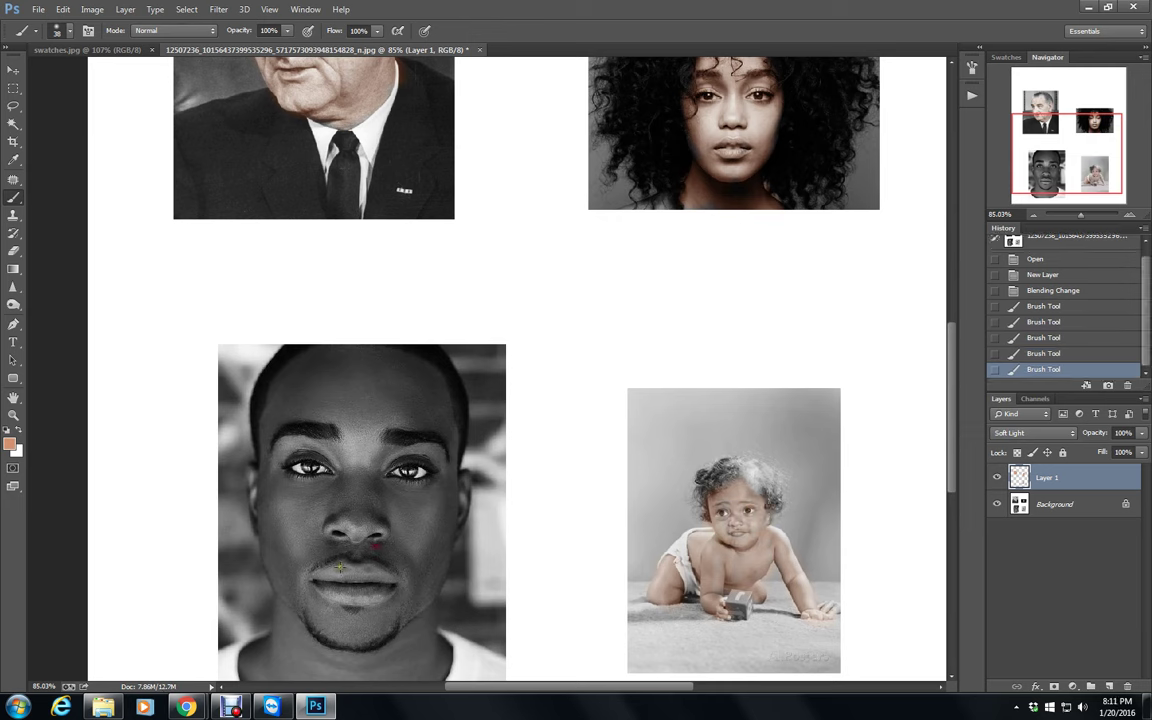
pyautogui.moveTo(288, 385)
pyautogui.mouseDown()
pyautogui.moveTo(402, 372)
pyautogui.moveTo(352, 370)
pyautogui.moveTo(372, 368)
pyautogui.moveTo(436, 406)
pyautogui.moveTo(440, 394)
pyautogui.moveTo(450, 428)
pyautogui.moveTo(419, 421)
pyautogui.moveTo(405, 392)
pyautogui.moveTo(440, 402)
pyautogui.moveTo(286, 406)
pyautogui.moveTo(264, 360)
pyautogui.moveTo(266, 490)
pyautogui.moveTo(282, 495)
pyautogui.mouseUp()
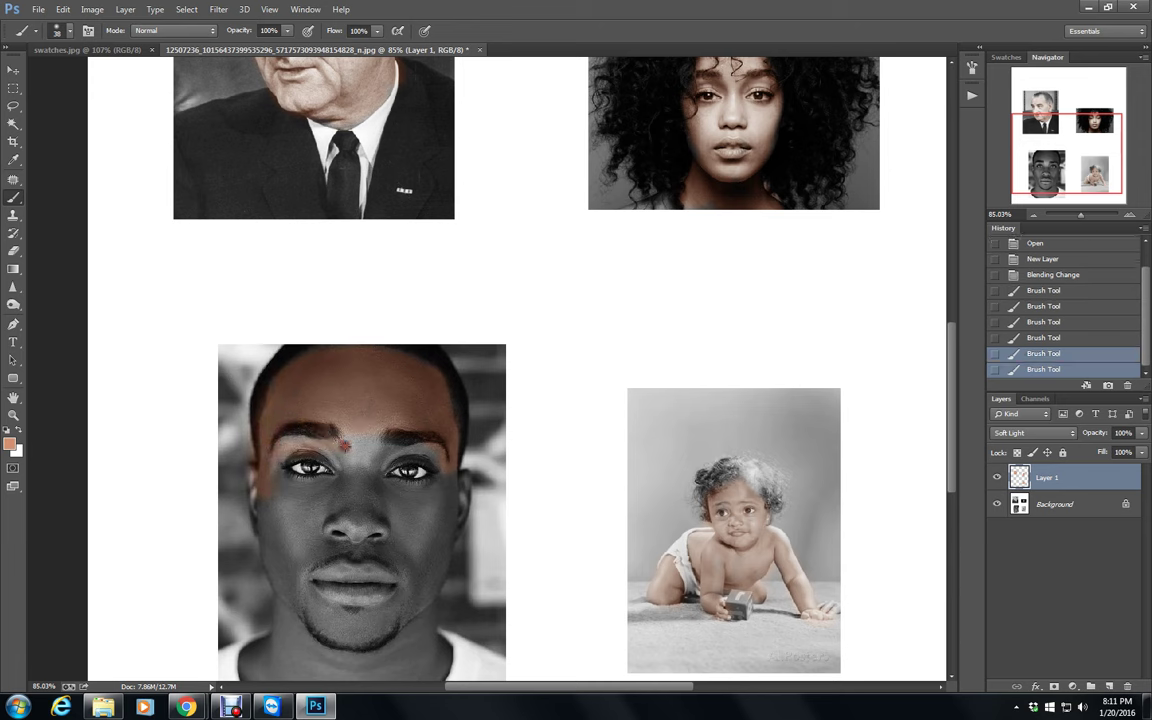
pyautogui.click(1037, 338)
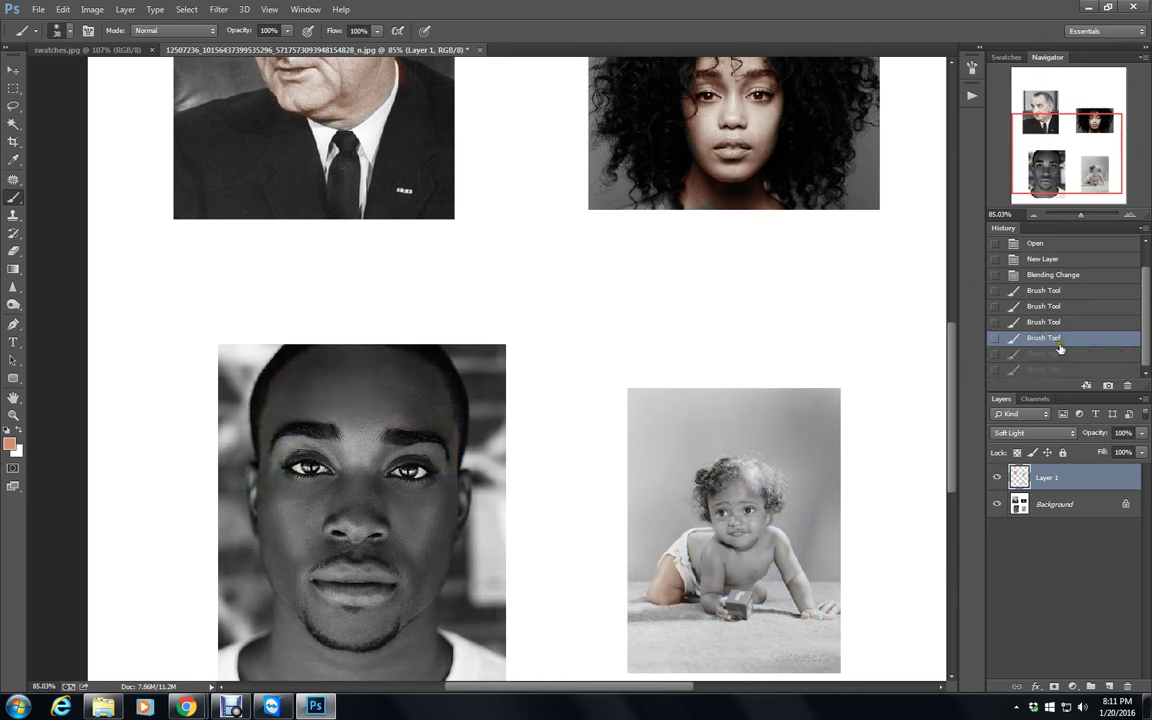
pyautogui.click(1048, 355)
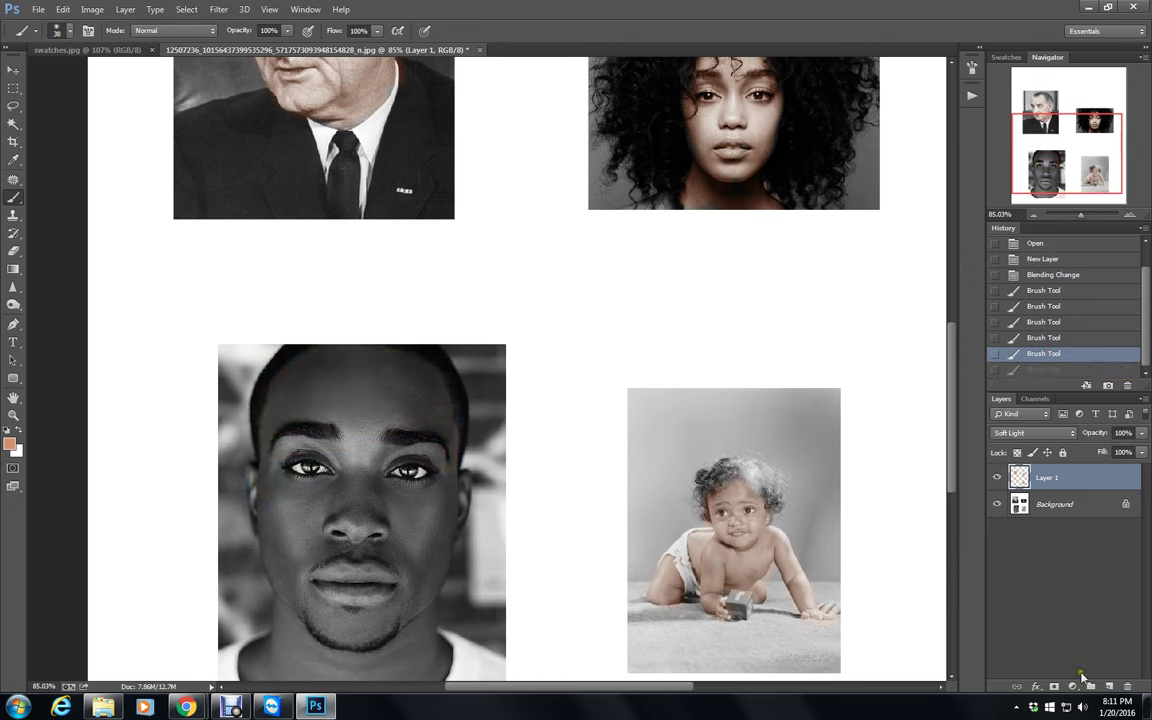
# Add a second new layer above Layer 1 and set its blend mode to Soft Light.
pyautogui.click(1110, 686)
pyautogui.click(1033, 432)
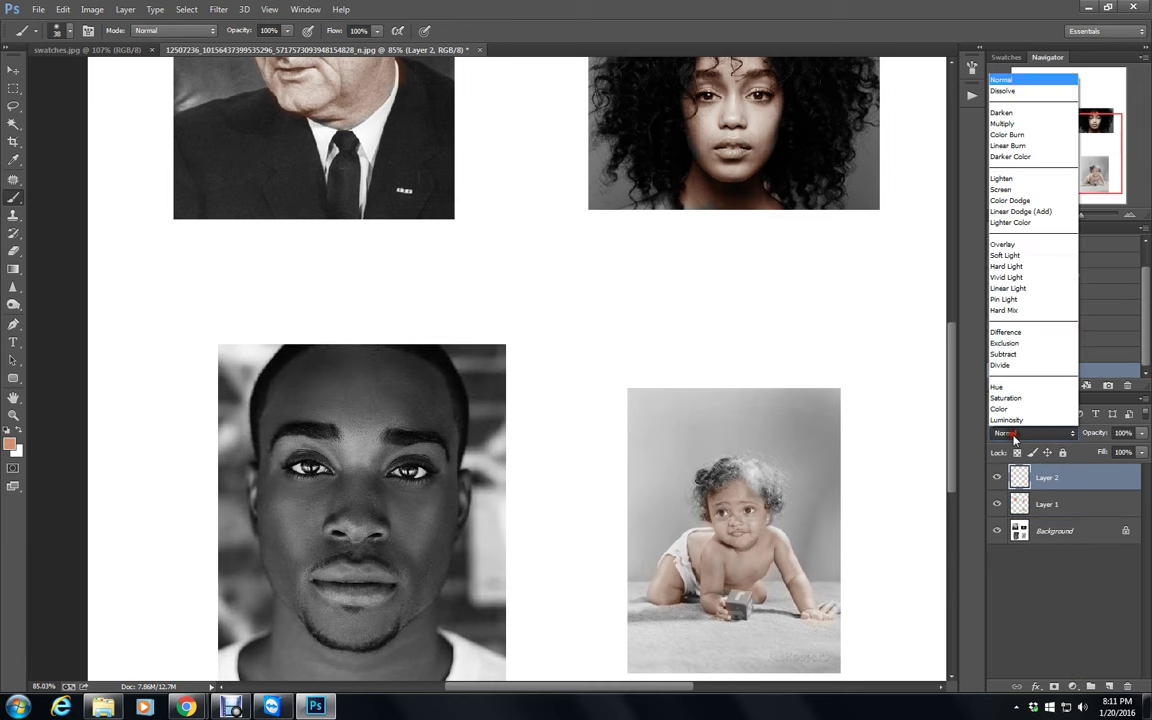
pyautogui.click(1005, 255)
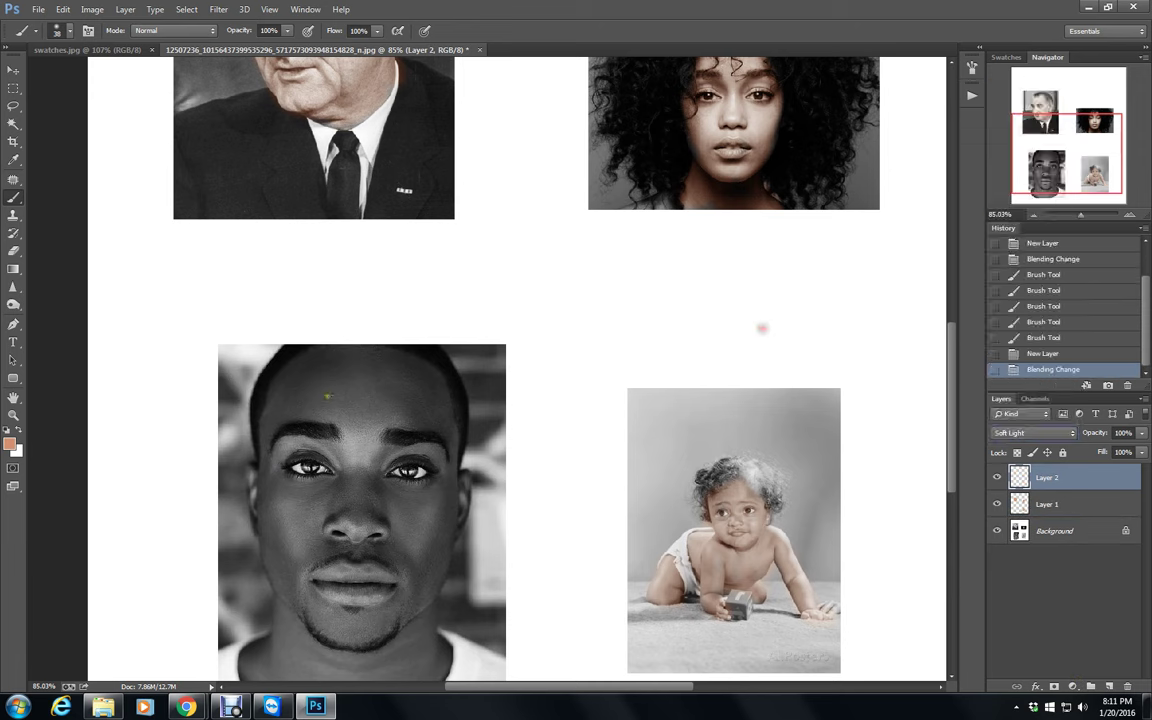
# Brush the tan colour over the face, ears and neck of the young man in the white shirt on Layer 2.
pyautogui.moveTo(407, 414)
pyautogui.mouseDown()
pyautogui.moveTo(331, 418)
pyautogui.moveTo(397, 396)
pyautogui.moveTo(358, 382)
pyautogui.moveTo(362, 362)
pyautogui.moveTo(387, 356)
pyautogui.moveTo(290, 371)
pyautogui.moveTo(258, 412)
pyautogui.moveTo(293, 373)
pyautogui.moveTo(302, 381)
pyautogui.moveTo(286, 405)
pyautogui.moveTo(323, 377)
pyautogui.moveTo(340, 392)
pyautogui.moveTo(279, 416)
pyautogui.moveTo(282, 390)
pyautogui.moveTo(318, 358)
pyautogui.moveTo(265, 460)
pyautogui.moveTo(268, 414)
pyautogui.moveTo(264, 490)
pyautogui.moveTo(255, 476)
pyautogui.moveTo(267, 541)
pyautogui.moveTo(313, 632)
pyautogui.moveTo(278, 632)
pyautogui.moveTo(287, 683)
pyautogui.moveTo(262, 645)
pyautogui.moveTo(254, 676)
pyautogui.moveTo(248, 661)
pyautogui.moveTo(338, 682)
pyautogui.moveTo(425, 667)
pyautogui.moveTo(432, 679)
pyautogui.moveTo(447, 647)
pyautogui.moveTo(423, 624)
pyautogui.moveTo(287, 653)
pyautogui.moveTo(427, 651)
pyautogui.moveTo(346, 686)
pyautogui.mouseUp()
pyautogui.moveTo(443, 667)
pyautogui.mouseDown()
pyautogui.moveTo(406, 632)
pyautogui.moveTo(358, 655)
pyautogui.moveTo(380, 638)
pyautogui.moveTo(391, 589)
pyautogui.moveTo(416, 581)
pyautogui.moveTo(345, 562)
pyautogui.moveTo(321, 535)
pyautogui.moveTo(337, 456)
pyautogui.moveTo(361, 476)
pyautogui.moveTo(303, 463)
pyautogui.moveTo(345, 458)
pyautogui.moveTo(285, 476)
pyautogui.moveTo(307, 489)
pyautogui.moveTo(315, 452)
pyautogui.moveTo(305, 456)
pyautogui.moveTo(278, 520)
pyautogui.moveTo(318, 512)
pyautogui.moveTo(315, 552)
pyautogui.moveTo(362, 471)
pyautogui.moveTo(427, 607)
pyautogui.moveTo(441, 587)
pyautogui.moveTo(400, 565)
pyautogui.moveTo(445, 470)
pyautogui.moveTo(430, 505)
pyautogui.moveTo(459, 474)
pyautogui.moveTo(381, 463)
pyautogui.moveTo(452, 463)
pyautogui.moveTo(455, 515)
pyautogui.moveTo(330, 452)
pyautogui.moveTo(400, 490)
pyautogui.moveTo(410, 469)
pyautogui.moveTo(415, 510)
pyautogui.moveTo(338, 425)
pyautogui.moveTo(340, 395)
pyautogui.moveTo(318, 405)
pyautogui.moveTo(454, 463)
pyautogui.moveTo(375, 335)
pyautogui.moveTo(398, 382)
pyautogui.moveTo(442, 395)
pyautogui.moveTo(390, 350)
pyautogui.moveTo(335, 350)
pyautogui.moveTo(340, 322)
pyautogui.moveTo(326, 447)
pyautogui.moveTo(275, 440)
pyautogui.moveTo(312, 442)
pyautogui.moveTo(326, 472)
pyautogui.moveTo(439, 481)
pyautogui.mouseUp()
pyautogui.moveTo(326, 500)
pyautogui.mouseDown()
pyautogui.moveTo(340, 540)
pyautogui.moveTo(300, 580)
pyautogui.mouseUp()
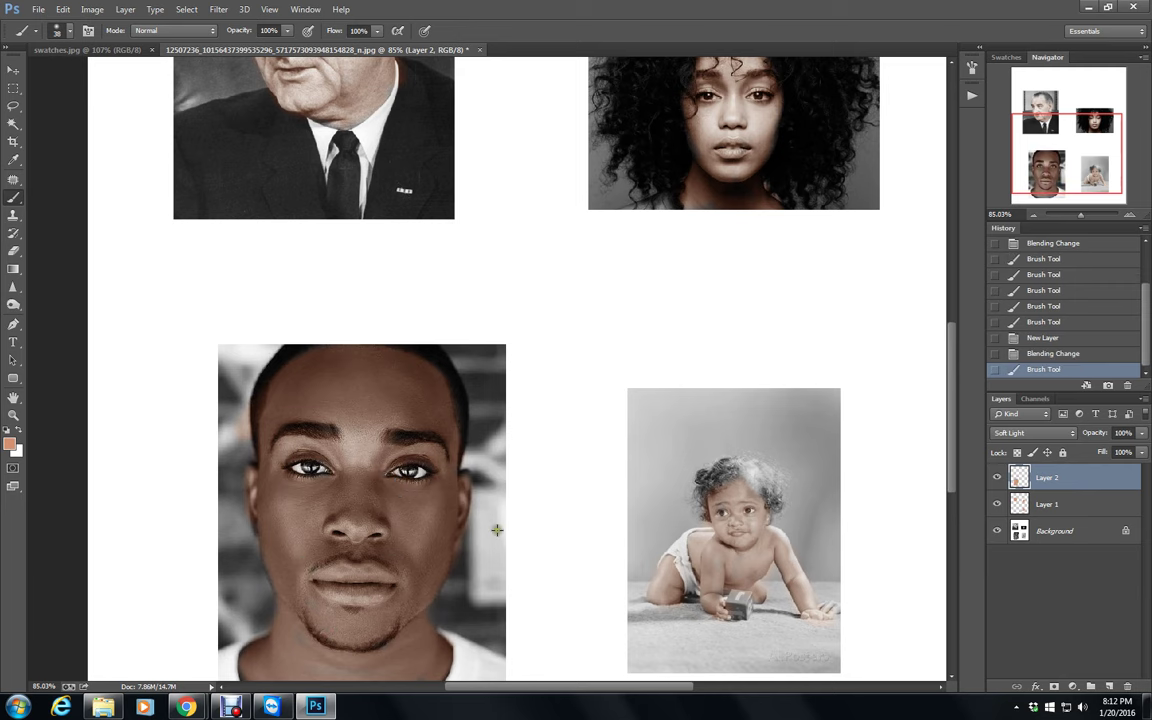
pyautogui.scroll(-3, 495, 530)
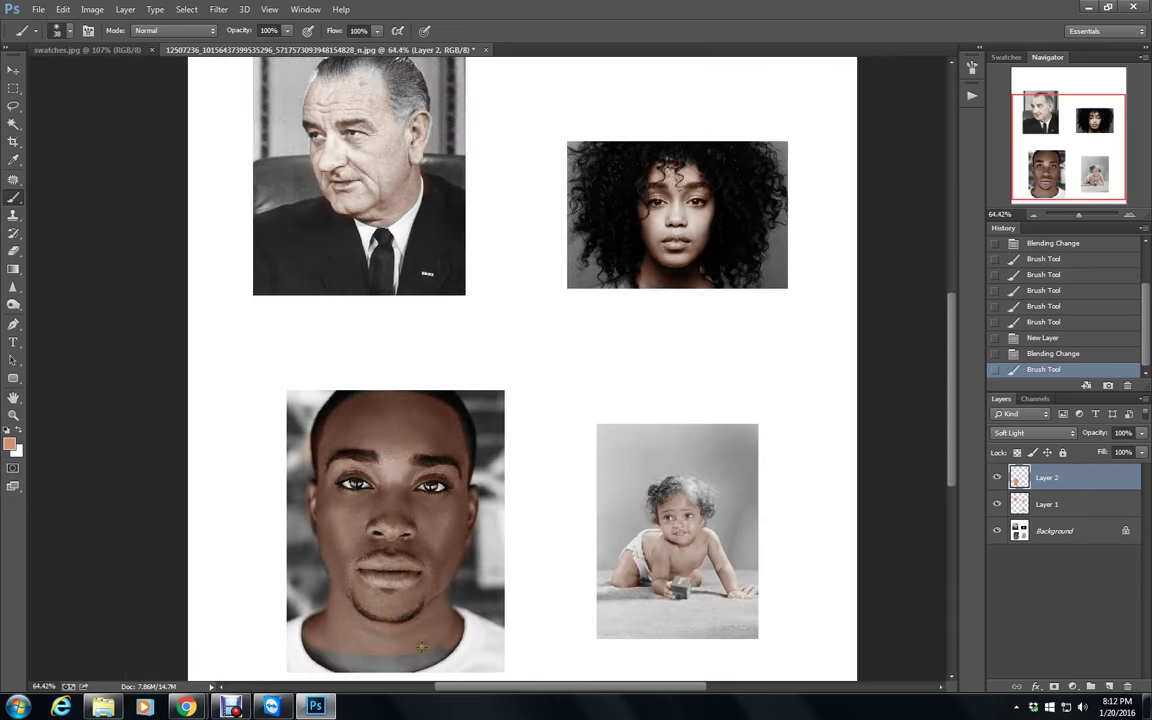
pyautogui.moveTo(319, 661)
pyautogui.mouseDown()
pyautogui.moveTo(431, 663)
pyautogui.moveTo(461, 646)
pyautogui.moveTo(382, 666)
pyautogui.moveTo(307, 654)
pyautogui.moveTo(375, 660)
pyautogui.mouseUp()
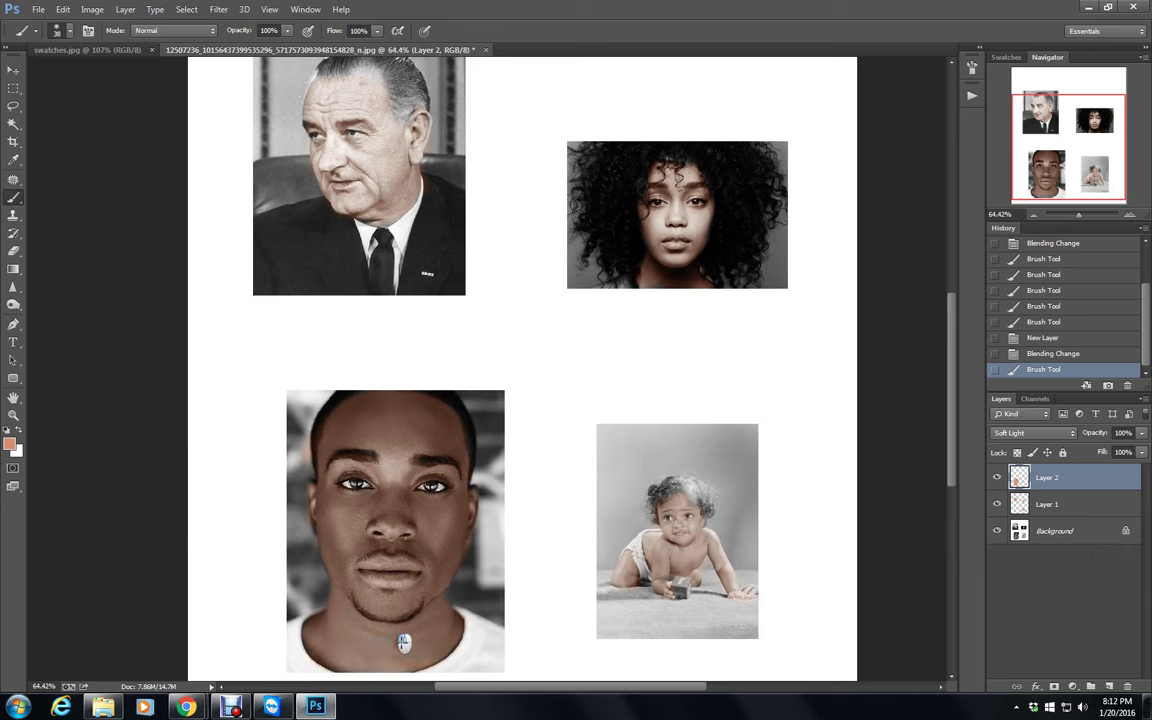
pyautogui.moveTo(344, 589); pyautogui.dragTo(305, 527)
pyautogui.scroll(1, 447, 610)
pyautogui.moveTo(958, 343); pyautogui.dragTo(957, 366)
pyautogui.scroll(1, 190, 539)
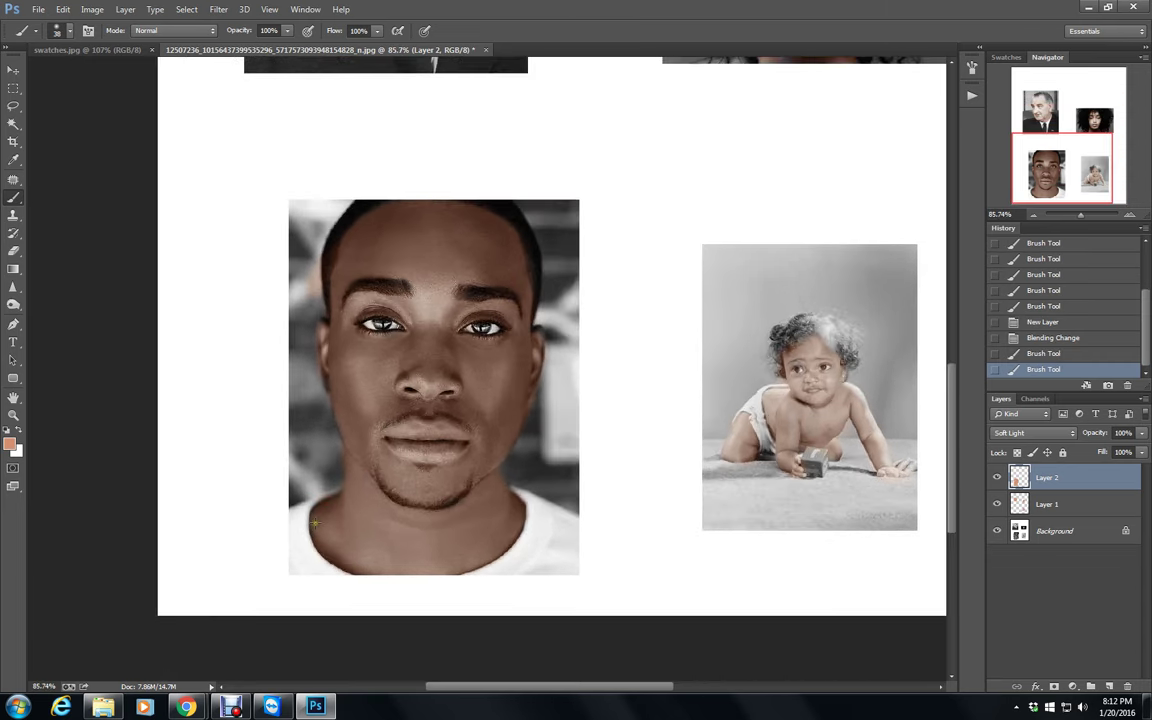
pyautogui.moveTo(400, 239); pyautogui.dragTo(331, 262)
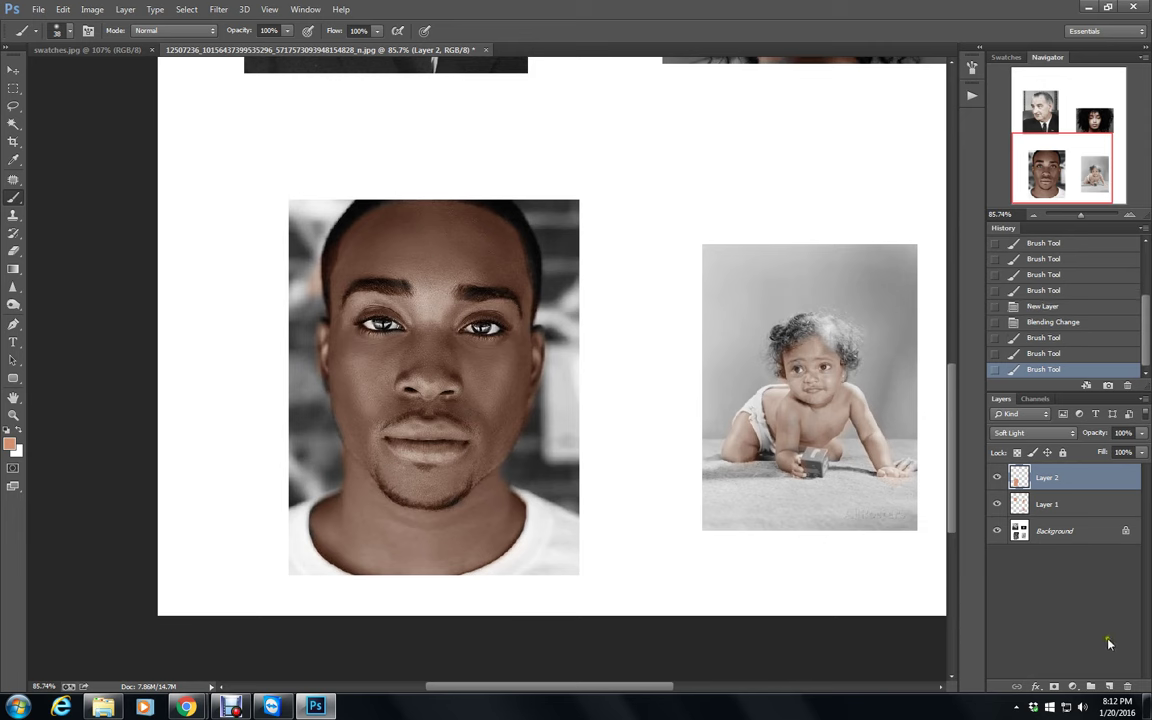
# Add a third layer set to Soft Light and compare the young man's portrait with its history state before Layer 2.
pyautogui.click(1112, 689)
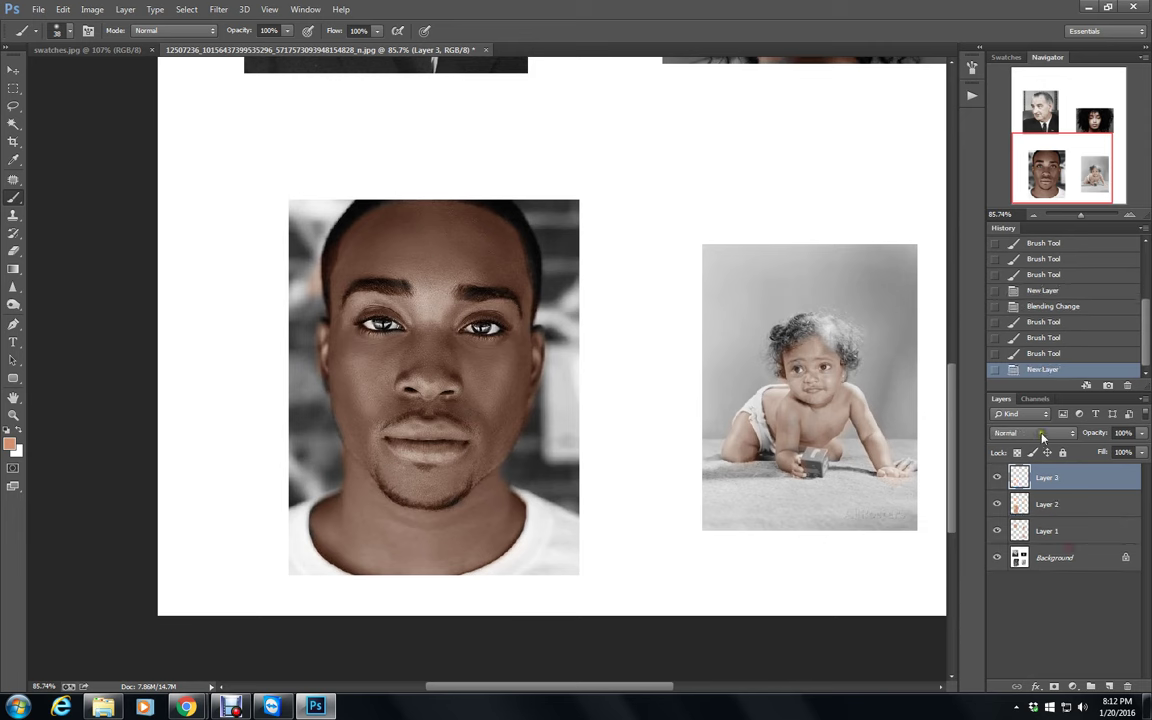
pyautogui.click(1041, 437)
pyautogui.click(1012, 259)
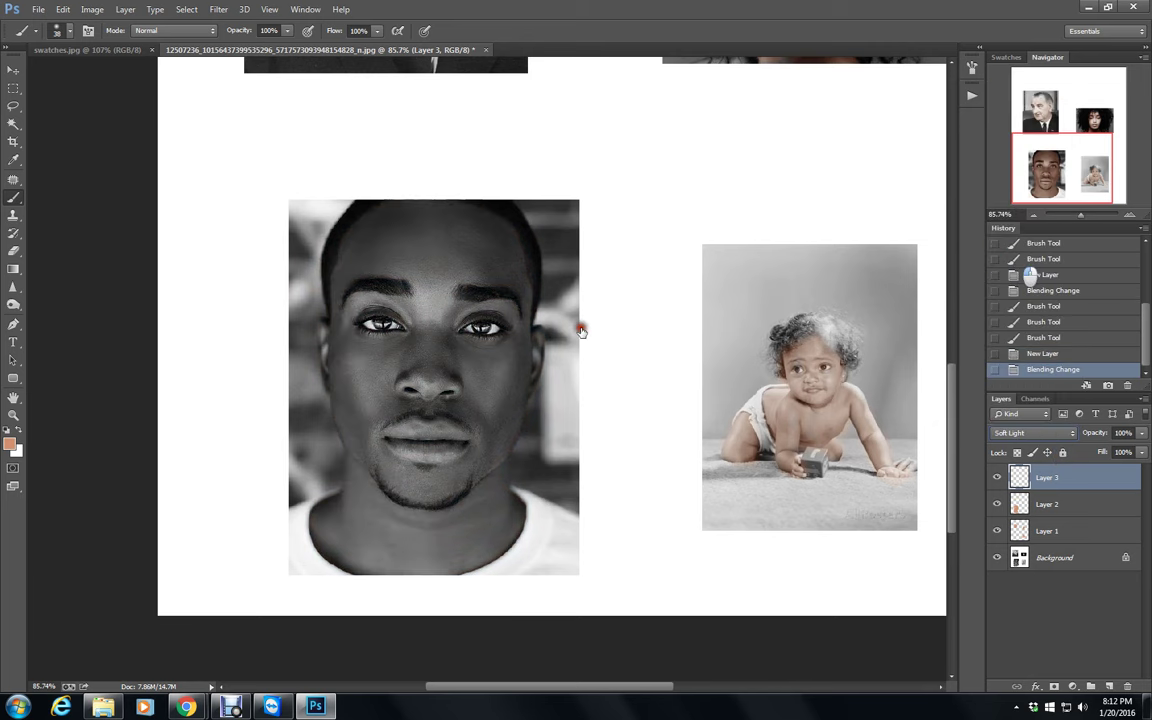
pyautogui.click(1043, 259)
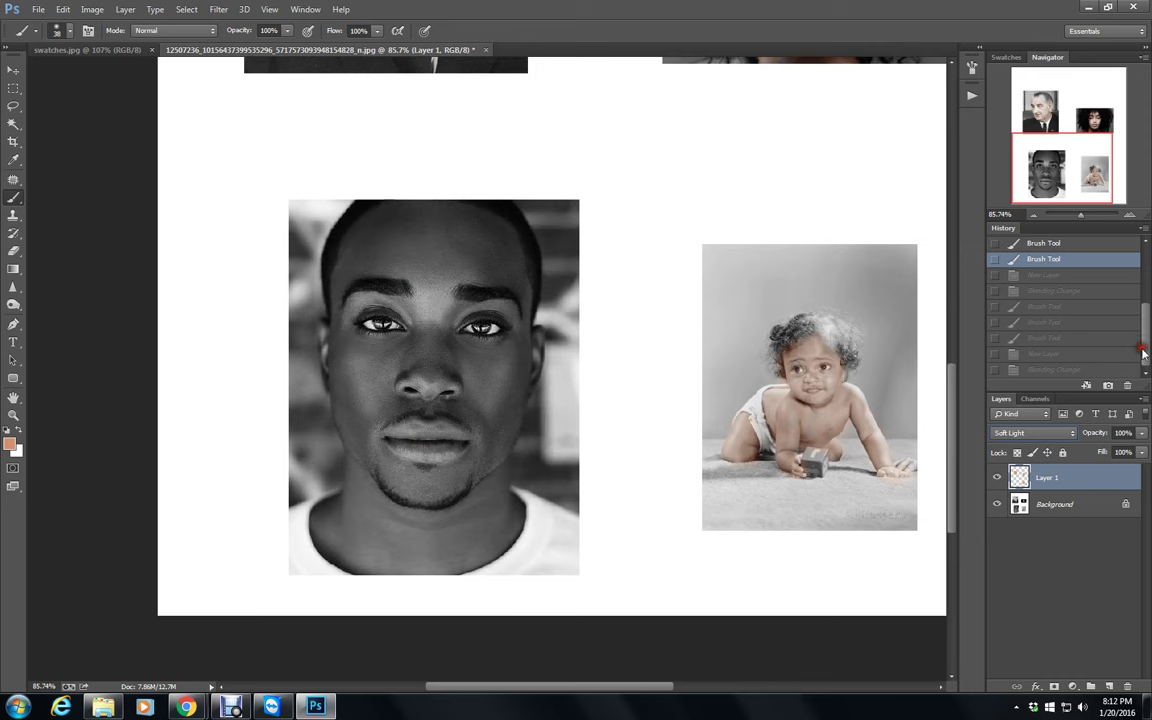
pyautogui.click(1080, 370)
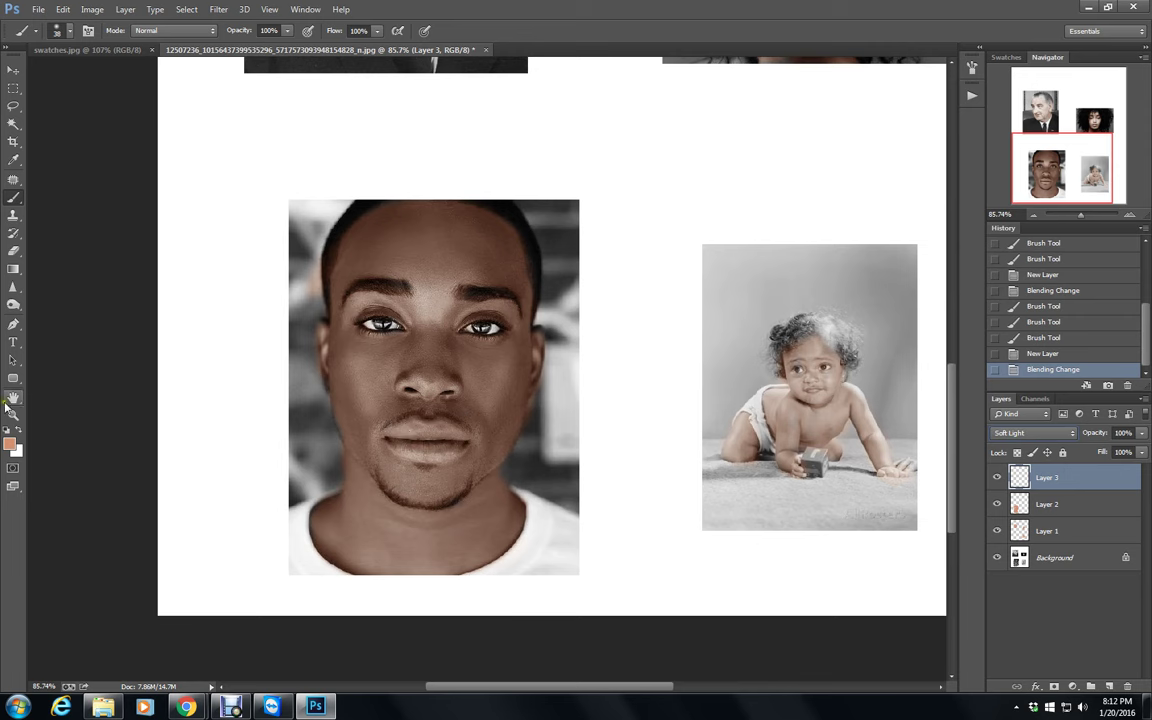
# Set the foreground colour to the very dark brown 25130a and return to the Brush tool.
pyautogui.click(11, 444)
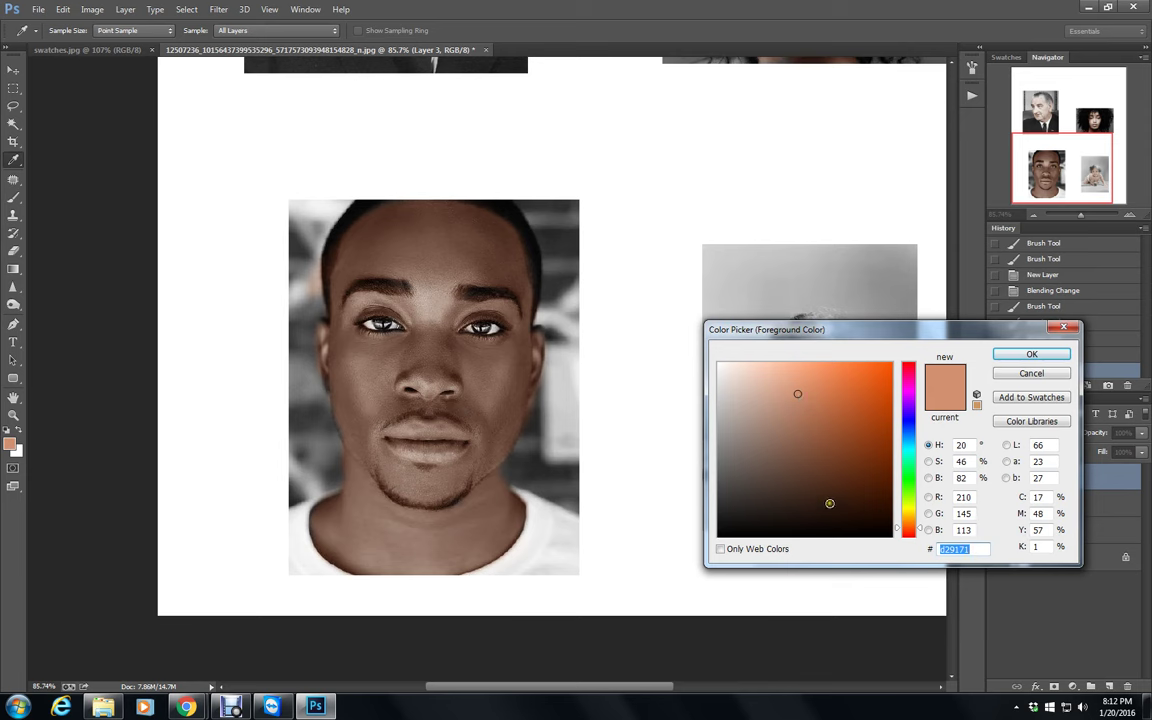
pyautogui.click(831, 512)
pyautogui.moveTo(836, 512); pyautogui.dragTo(843, 512)
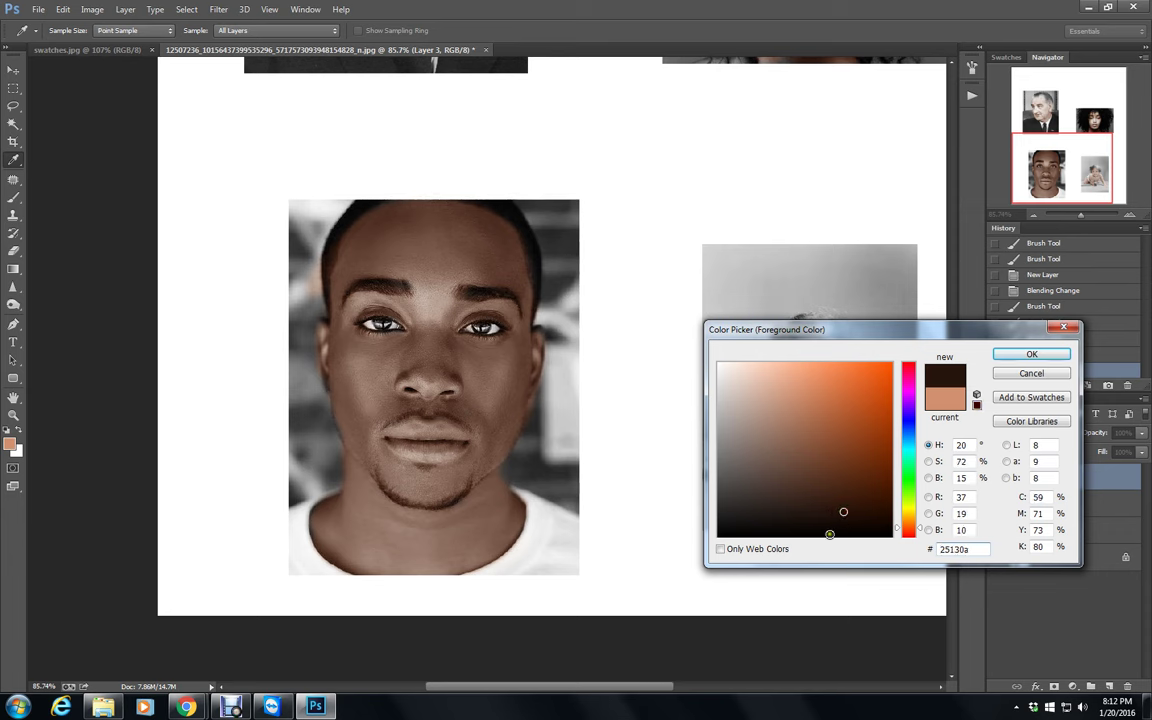
pyautogui.click(1032, 355)
pyautogui.press('b')
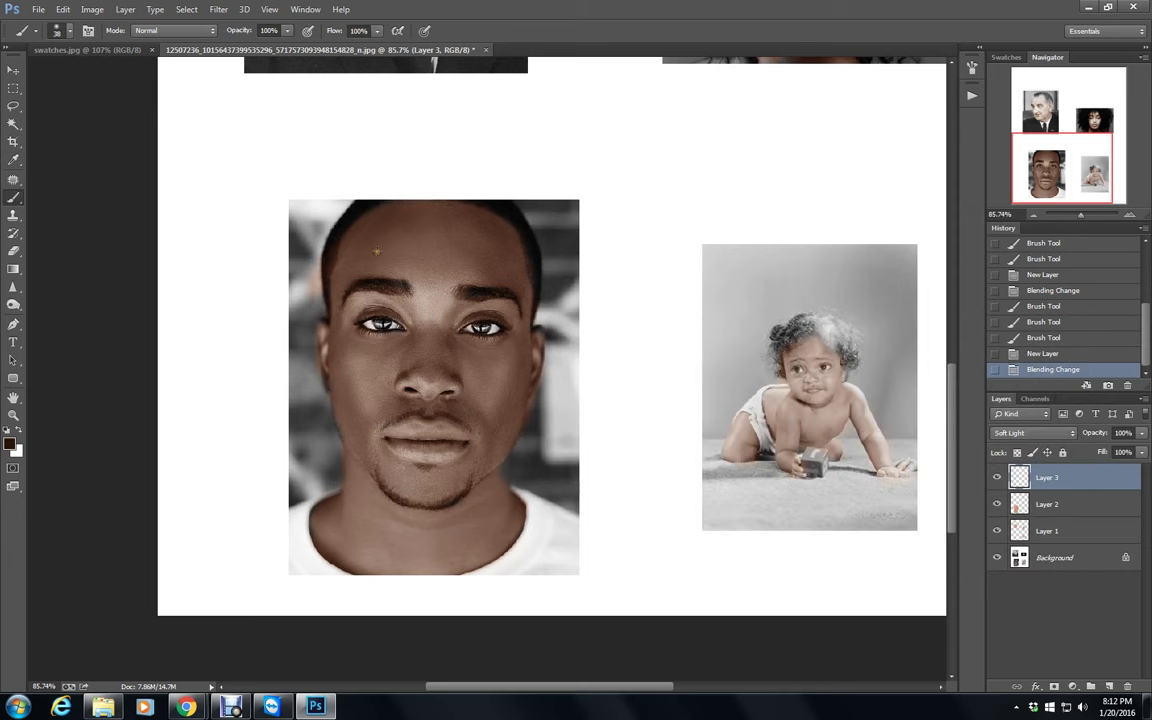
# Brush the dark brown over the young man's face and neck on Layer 3, dismissing the pop-up notification.
pyautogui.moveTo(430, 248)
pyautogui.mouseDown()
pyautogui.moveTo(401, 252)
pyautogui.moveTo(471, 254)
pyautogui.moveTo(371, 238)
pyautogui.moveTo(492, 240)
pyautogui.moveTo(411, 218)
pyautogui.moveTo(350, 225)
pyautogui.moveTo(460, 222)
pyautogui.moveTo(418, 231)
pyautogui.moveTo(472, 232)
pyautogui.moveTo(528, 312)
pyautogui.mouseUp()
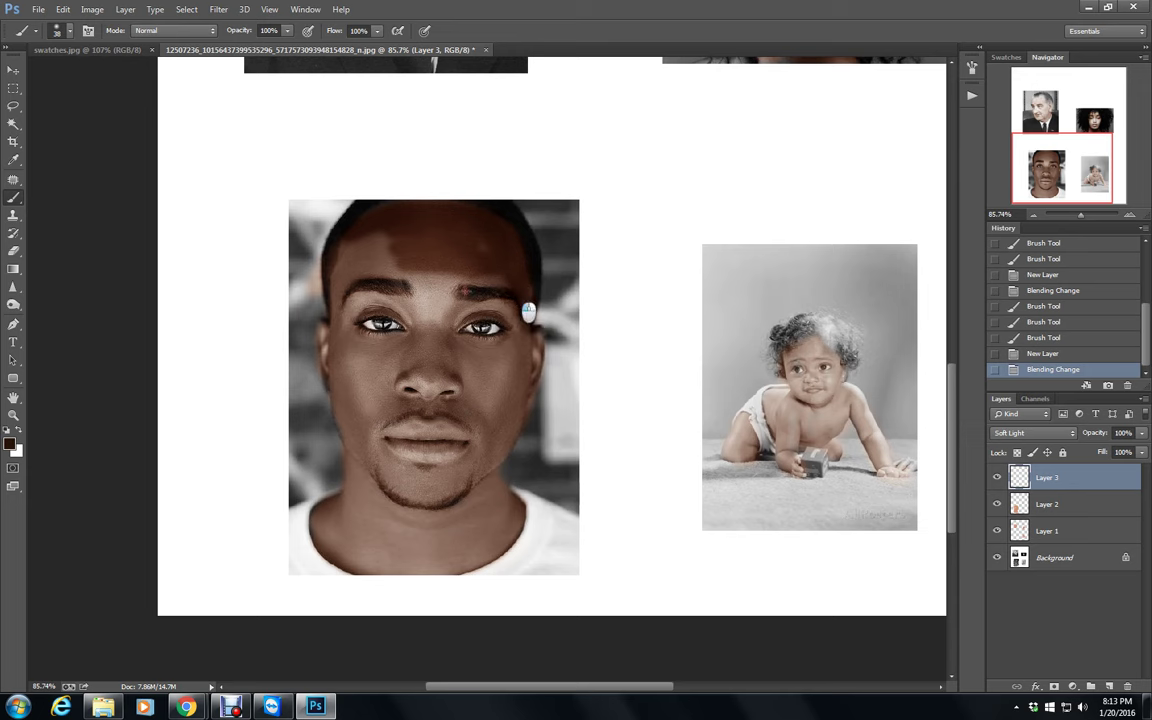
pyautogui.moveTo(465, 291)
pyautogui.mouseDown()
pyautogui.moveTo(462, 306)
pyautogui.moveTo(512, 312)
pyautogui.moveTo(506, 275)
pyautogui.moveTo(442, 244)
pyautogui.moveTo(411, 265)
pyautogui.moveTo(450, 265)
pyautogui.moveTo(378, 257)
pyautogui.moveTo(384, 270)
pyautogui.moveTo(342, 319)
pyautogui.moveTo(357, 298)
pyautogui.moveTo(350, 393)
pyautogui.moveTo(335, 275)
pyautogui.moveTo(392, 310)
pyautogui.moveTo(380, 266)
pyautogui.moveTo(438, 305)
pyautogui.moveTo(407, 307)
pyautogui.moveTo(407, 261)
pyautogui.mouseUp()
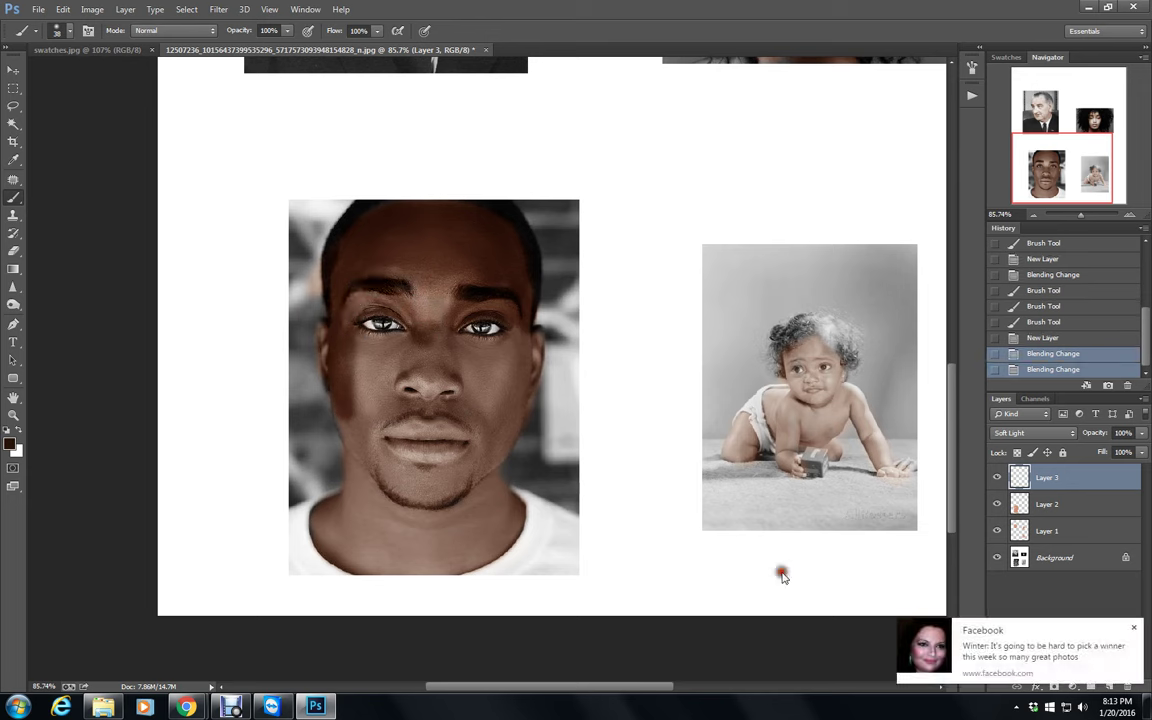
pyautogui.click(1135, 630)
pyautogui.moveTo(441, 328)
pyautogui.mouseDown()
pyautogui.moveTo(421, 366)
pyautogui.moveTo(396, 344)
pyautogui.moveTo(349, 340)
pyautogui.moveTo(470, 352)
pyautogui.moveTo(521, 336)
pyautogui.moveTo(473, 346)
pyautogui.moveTo(444, 332)
pyautogui.moveTo(516, 344)
pyautogui.moveTo(520, 381)
pyautogui.moveTo(539, 332)
pyautogui.moveTo(539, 385)
pyautogui.moveTo(495, 451)
pyautogui.moveTo(502, 444)
pyautogui.moveTo(476, 474)
pyautogui.moveTo(488, 434)
pyautogui.moveTo(480, 364)
pyautogui.moveTo(491, 416)
pyautogui.moveTo(494, 355)
pyautogui.moveTo(521, 373)
pyautogui.moveTo(526, 400)
pyautogui.moveTo(502, 351)
pyautogui.moveTo(361, 364)
pyautogui.moveTo(408, 368)
pyautogui.moveTo(464, 399)
pyautogui.moveTo(392, 412)
pyautogui.moveTo(414, 424)
pyautogui.moveTo(386, 447)
pyautogui.moveTo(425, 387)
pyautogui.moveTo(383, 403)
pyautogui.moveTo(381, 450)
pyautogui.moveTo(375, 373)
pyautogui.moveTo(370, 457)
pyautogui.moveTo(362, 446)
pyautogui.moveTo(411, 510)
pyautogui.moveTo(382, 445)
pyautogui.moveTo(421, 486)
pyautogui.moveTo(469, 458)
pyautogui.moveTo(365, 435)
pyautogui.moveTo(390, 447)
pyautogui.moveTo(451, 437)
pyautogui.moveTo(457, 483)
pyautogui.moveTo(436, 507)
pyautogui.moveTo(466, 526)
pyautogui.moveTo(479, 455)
pyautogui.moveTo(497, 516)
pyautogui.moveTo(494, 474)
pyautogui.moveTo(517, 513)
pyautogui.moveTo(462, 562)
pyautogui.moveTo(515, 533)
pyautogui.moveTo(520, 511)
pyautogui.moveTo(467, 559)
pyautogui.moveTo(373, 558)
pyautogui.moveTo(321, 532)
pyautogui.moveTo(349, 562)
pyautogui.moveTo(475, 583)
pyautogui.moveTo(517, 525)
pyautogui.moveTo(504, 501)
pyautogui.moveTo(389, 503)
pyautogui.moveTo(355, 522)
pyautogui.moveTo(375, 545)
pyautogui.moveTo(342, 556)
pyautogui.mouseUp()
pyautogui.moveTo(466, 550)
pyautogui.mouseDown()
pyautogui.moveTo(381, 526)
pyautogui.moveTo(442, 518)
pyautogui.moveTo(360, 478)
pyautogui.moveTo(449, 530)
pyautogui.moveTo(478, 525)
pyautogui.moveTo(475, 501)
pyautogui.moveTo(421, 547)
pyautogui.moveTo(366, 517)
pyautogui.moveTo(446, 434)
pyautogui.moveTo(470, 431)
pyautogui.moveTo(457, 438)
pyautogui.moveTo(423, 413)
pyautogui.moveTo(400, 472)
pyautogui.moveTo(447, 450)
pyautogui.moveTo(454, 418)
pyautogui.moveTo(431, 269)
pyautogui.moveTo(381, 263)
pyautogui.moveTo(359, 290)
pyautogui.moveTo(426, 325)
pyautogui.moveTo(364, 276)
pyautogui.moveTo(373, 235)
pyautogui.moveTo(431, 221)
pyautogui.moveTo(512, 274)
pyautogui.moveTo(519, 307)
pyautogui.moveTo(473, 550)
pyautogui.mouseUp()
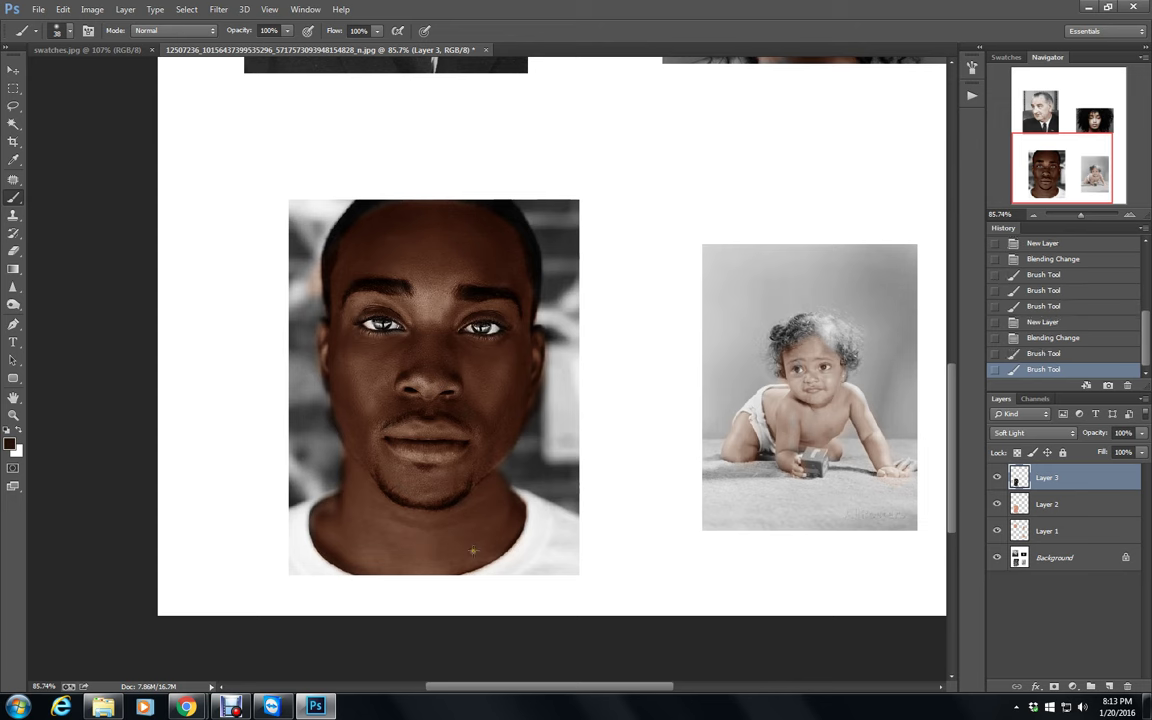
pyautogui.moveTo(452, 497)
pyautogui.mouseDown()
pyautogui.moveTo(443, 473)
pyautogui.moveTo(457, 396)
pyautogui.moveTo(447, 503)
pyautogui.mouseUp()
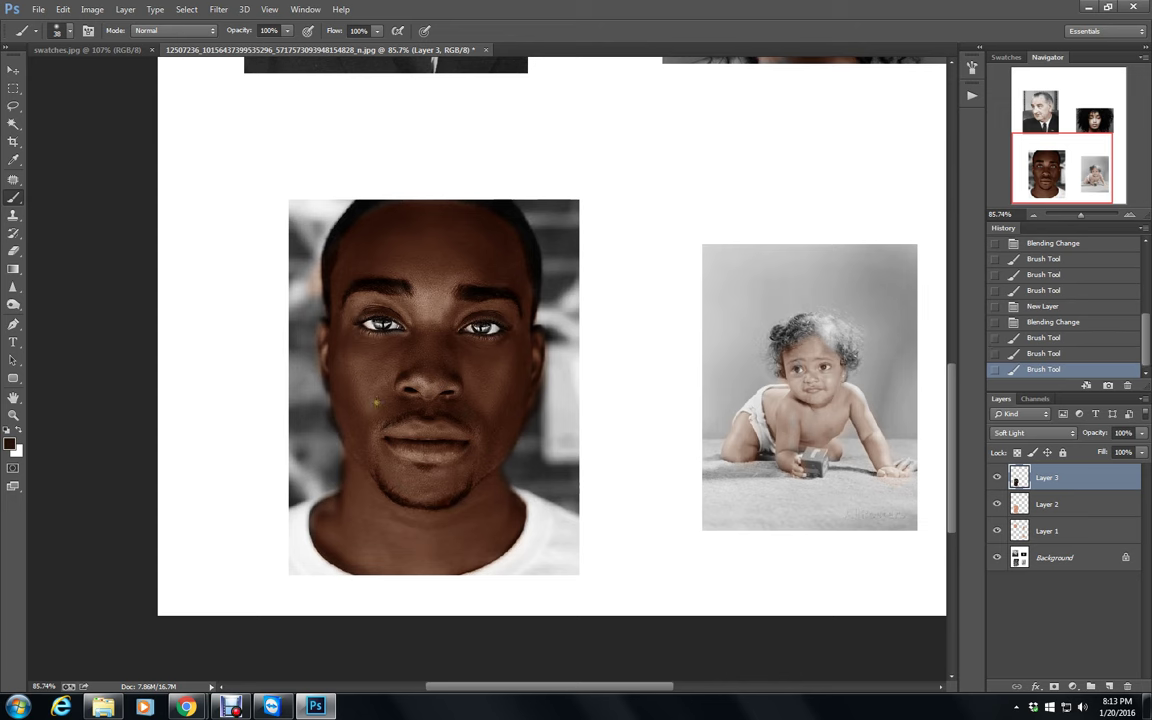
pyautogui.moveTo(392, 418)
pyautogui.mouseDown()
pyautogui.moveTo(371, 374)
pyautogui.moveTo(368, 414)
pyautogui.mouseUp()
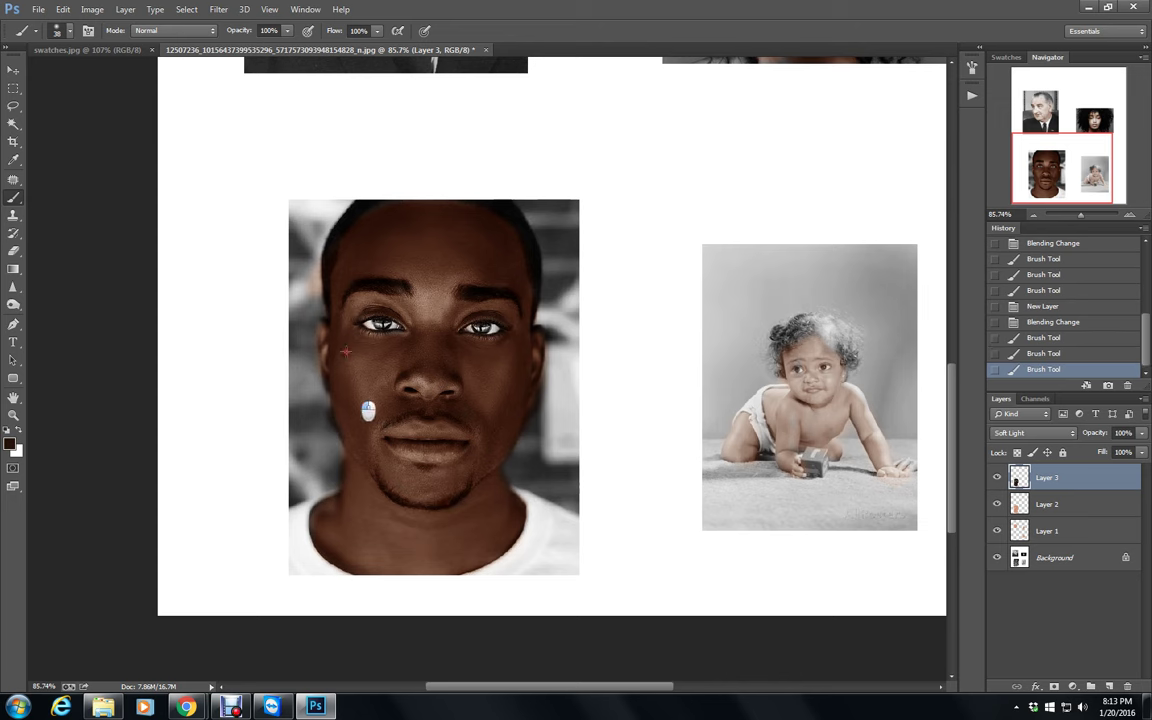
# Lower the opacity of Layer 2 to 59% to tone down the orange in the young man's skin.
pyautogui.click(1069, 508)
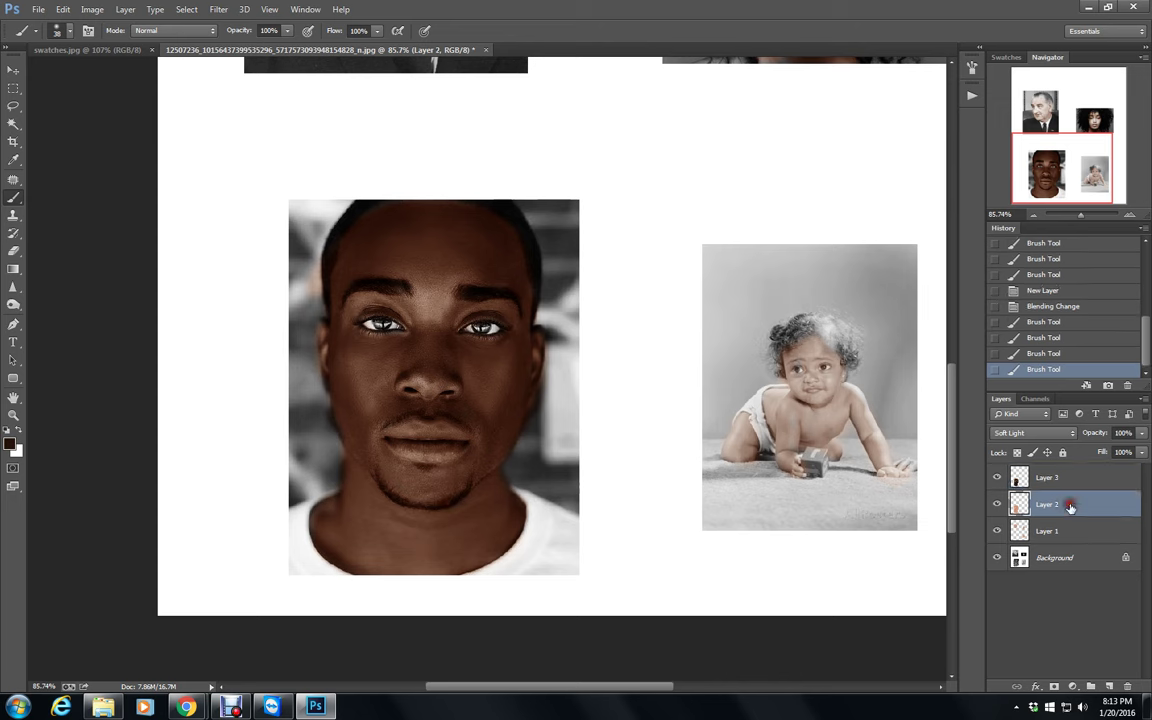
pyautogui.click(1143, 433)
pyautogui.moveTo(1119, 453); pyautogui.dragTo(1113, 453)
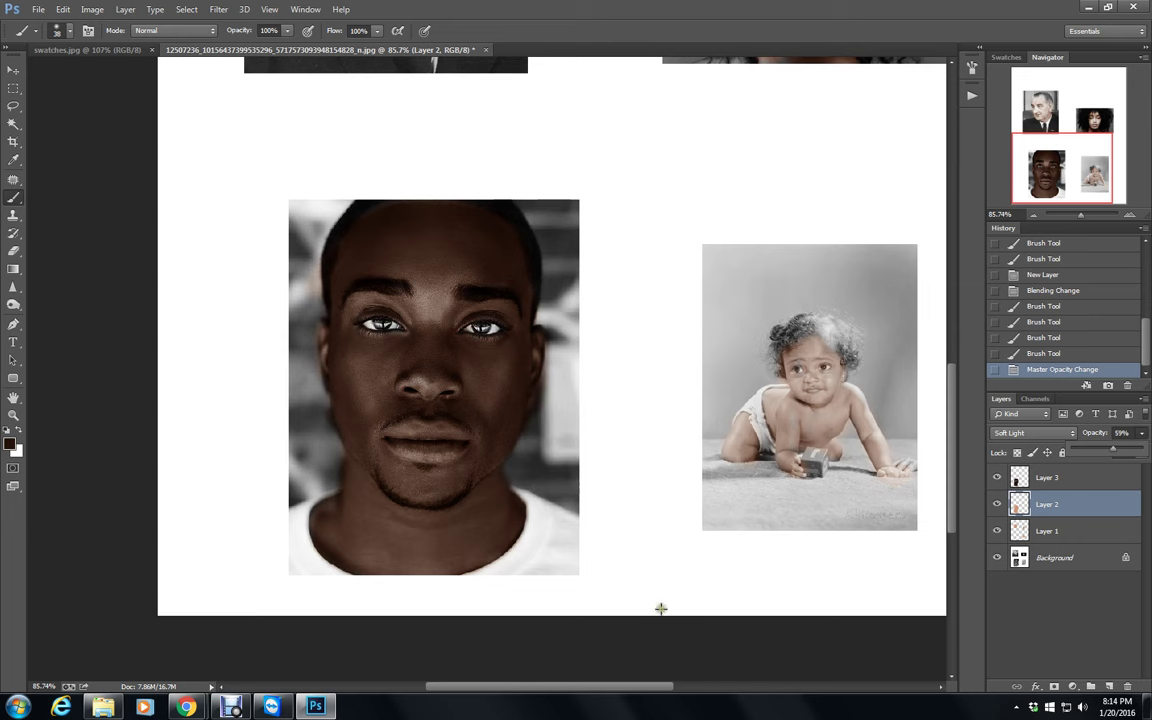
# Add a new layer above Layer 3 in Soft Light mode and pick a dark grey-brown swatch as the foreground colour.
pyautogui.click(1095, 483)
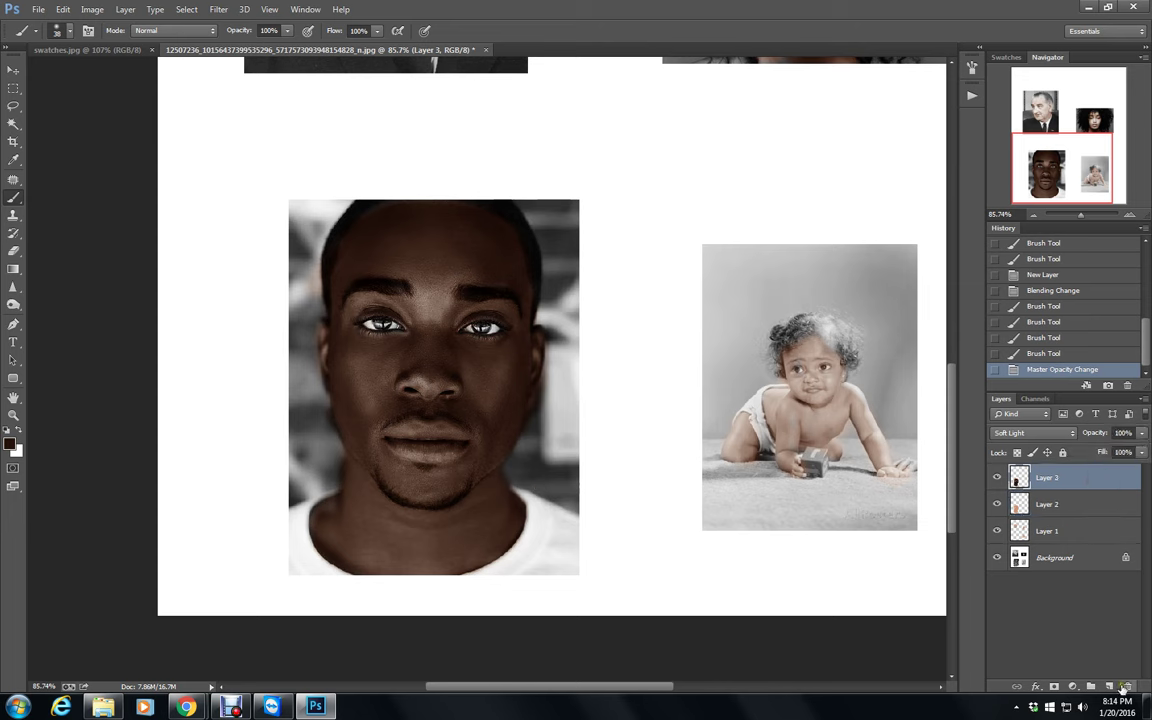
pyautogui.click(1109, 687)
pyautogui.click(1033, 433)
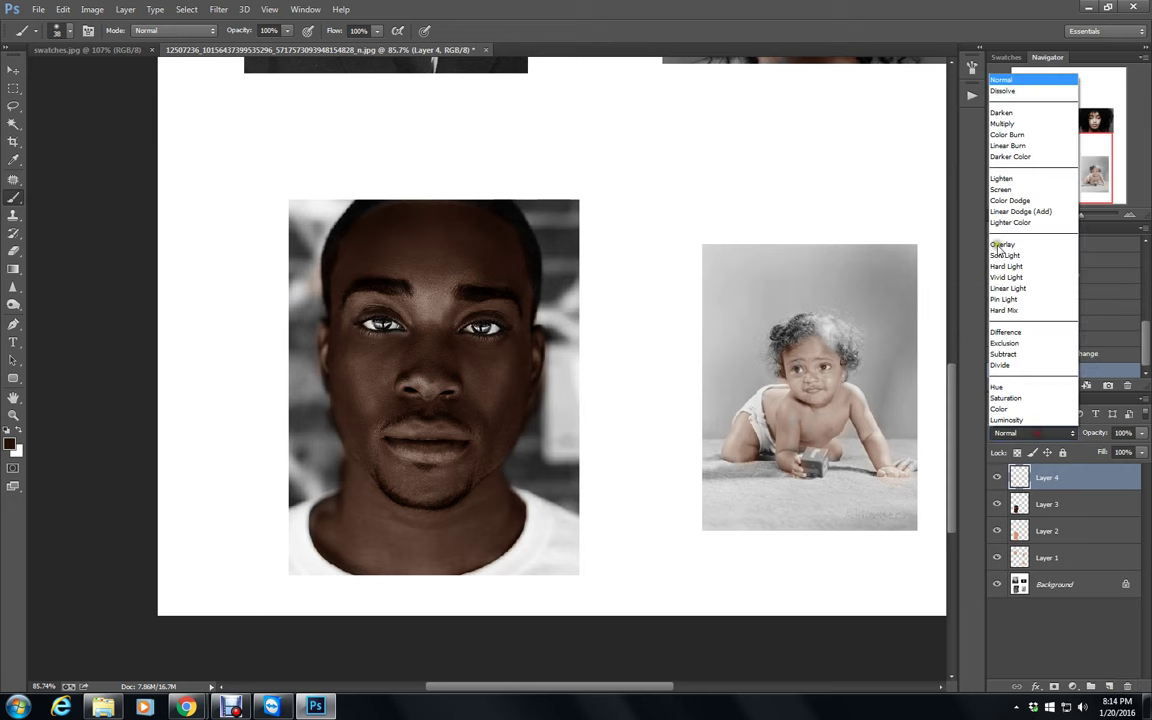
pyautogui.click(1004, 255)
pyautogui.click(1004, 57)
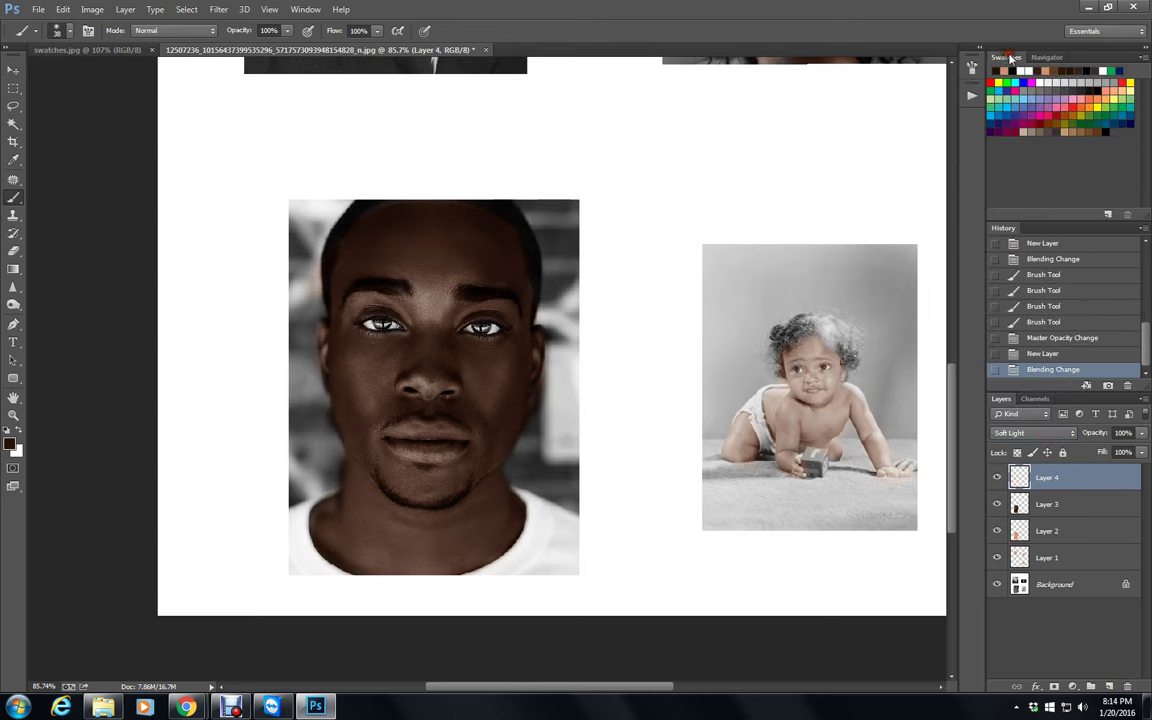
pyautogui.click(1055, 133)
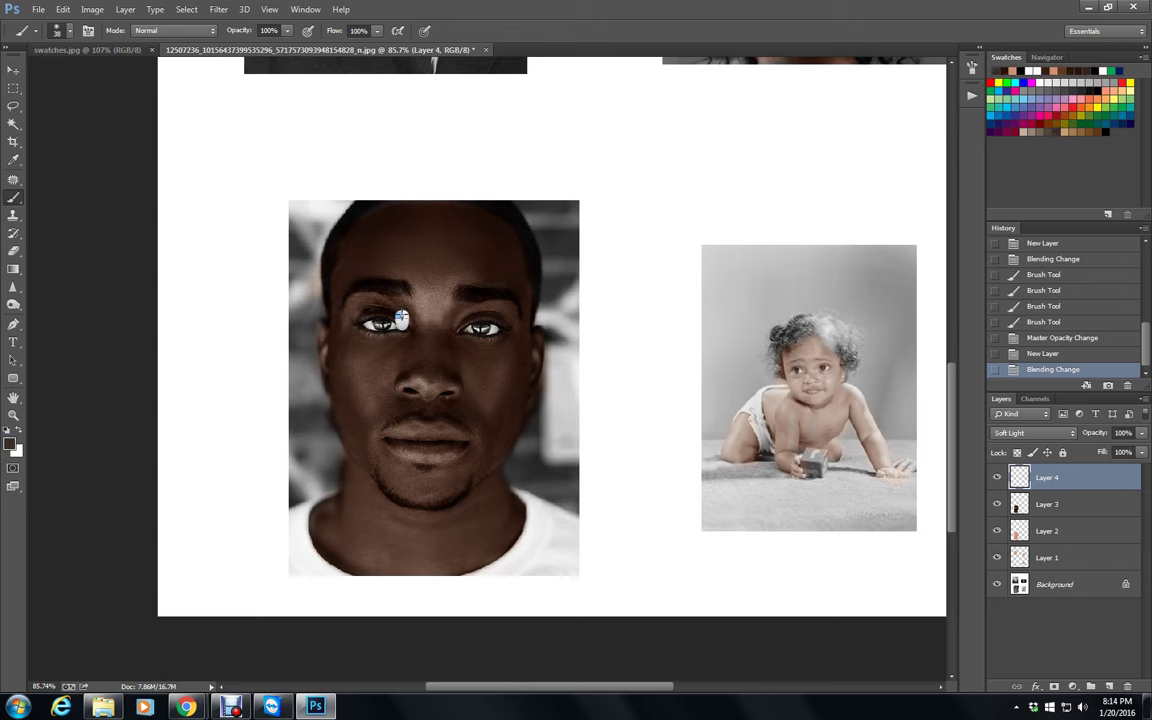
# Brush the dark grey-brown over the young man's eye area, nose, cheeks, forehead and neck on Layer 4.
pyautogui.click(409, 331)
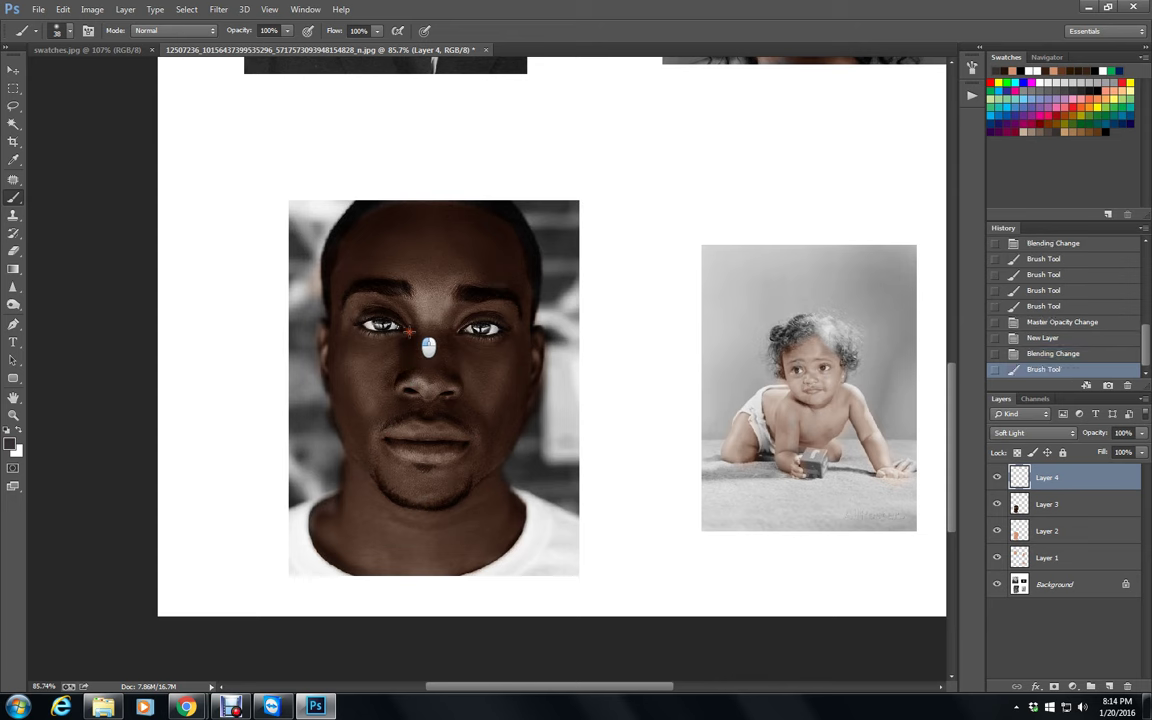
pyautogui.click(483, 318)
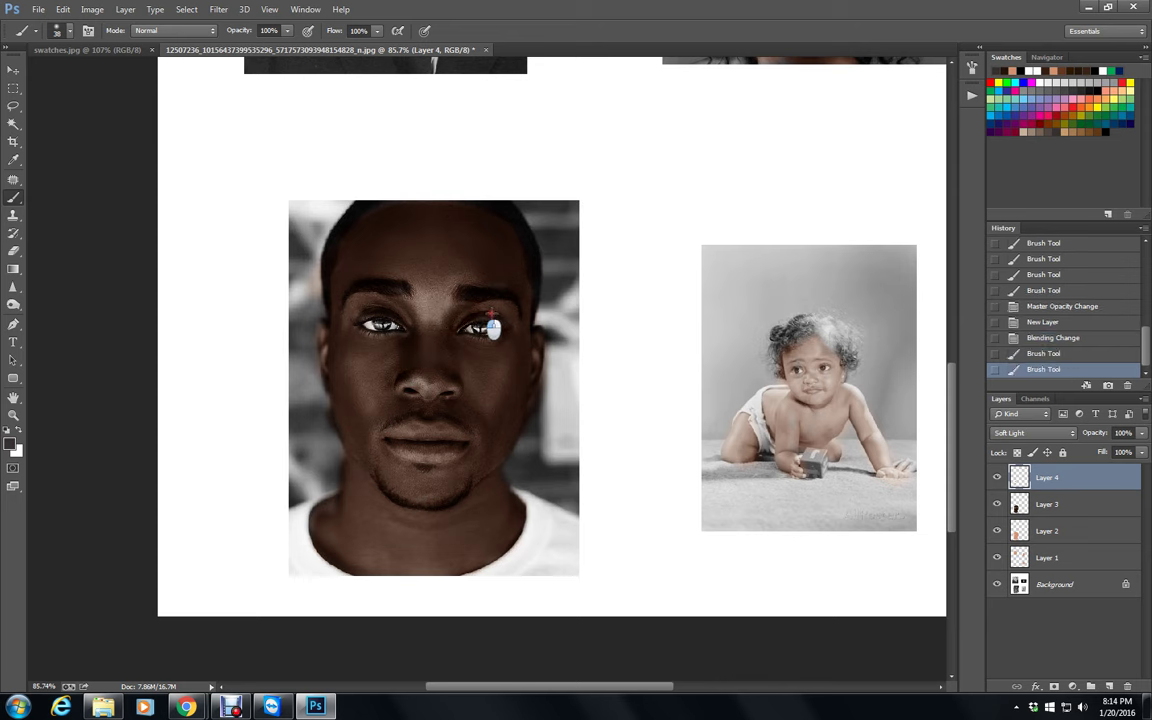
pyautogui.click(458, 312)
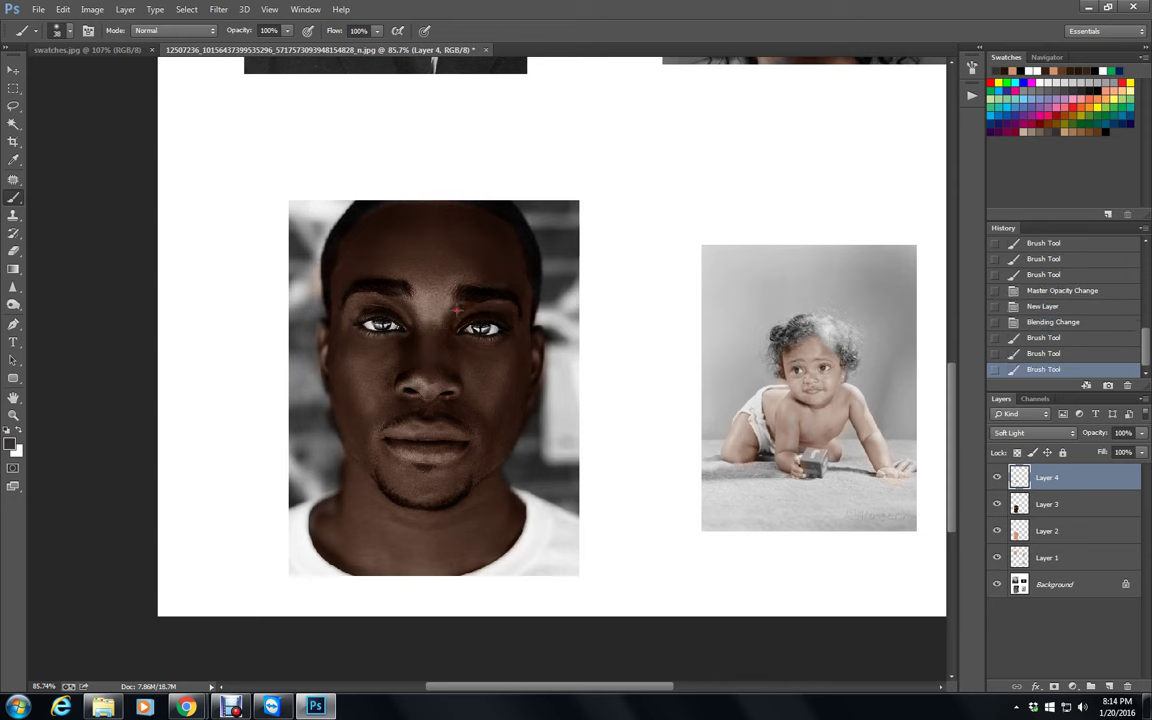
pyautogui.moveTo(455, 350)
pyautogui.mouseDown()
pyautogui.moveTo(467, 398)
pyautogui.moveTo(416, 400)
pyautogui.mouseUp()
pyautogui.moveTo(414, 393)
pyautogui.mouseDown()
pyautogui.moveTo(412, 322)
pyautogui.moveTo(447, 409)
pyautogui.moveTo(418, 384)
pyautogui.mouseUp()
pyautogui.moveTo(404, 470)
pyautogui.mouseDown()
pyautogui.moveTo(415, 468)
pyautogui.moveTo(381, 391)
pyautogui.moveTo(385, 430)
pyautogui.mouseUp()
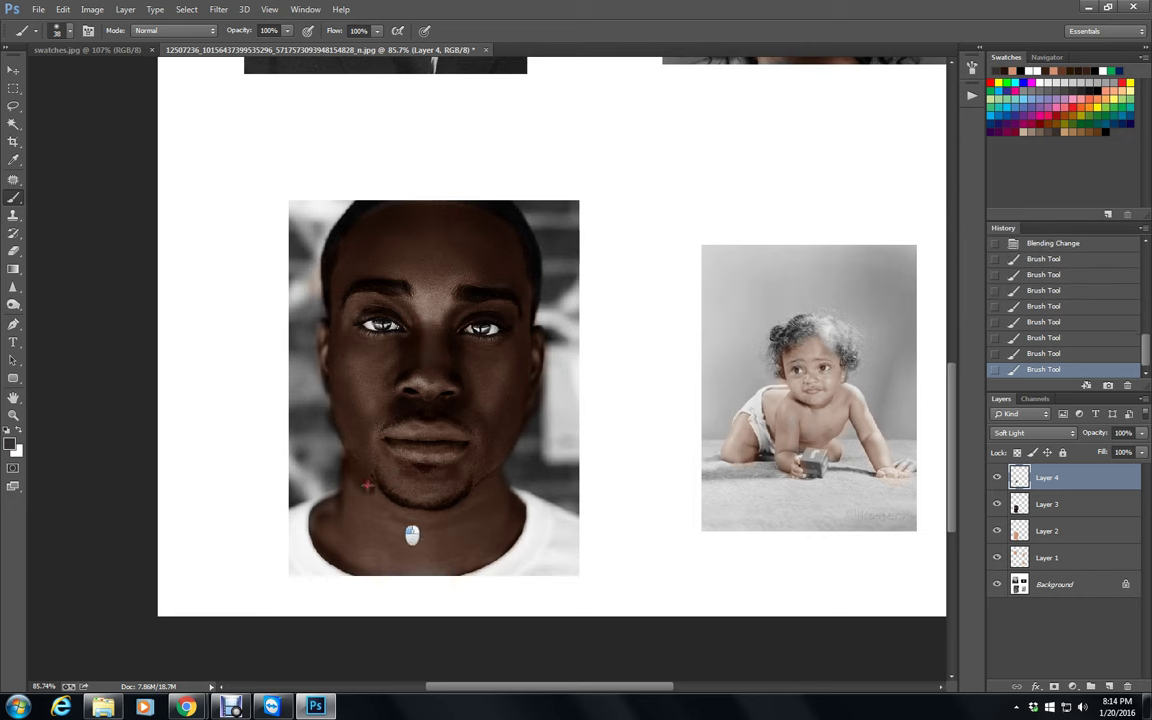
pyautogui.moveTo(487, 487); pyautogui.dragTo(493, 482)
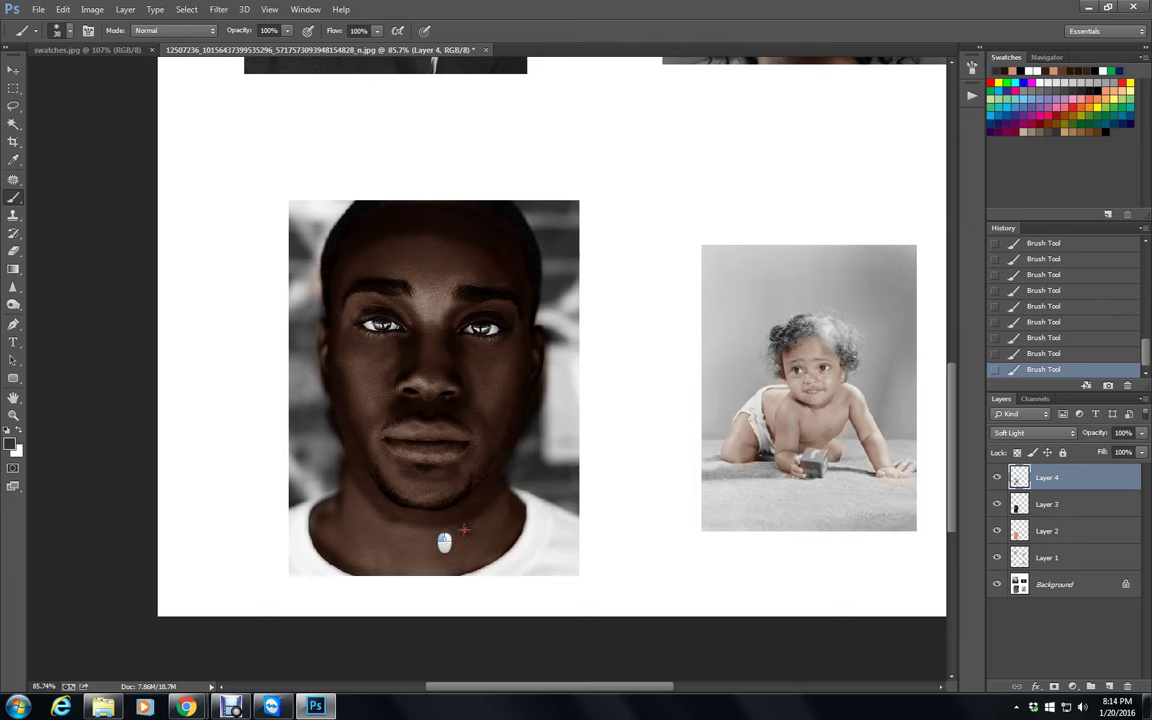
pyautogui.moveTo(464, 530)
pyautogui.mouseDown()
pyautogui.moveTo(406, 543)
pyautogui.moveTo(418, 556)
pyautogui.moveTo(511, 507)
pyautogui.moveTo(412, 580)
pyautogui.moveTo(365, 548)
pyautogui.moveTo(391, 539)
pyautogui.moveTo(338, 524)
pyautogui.moveTo(400, 565)
pyautogui.moveTo(305, 512)
pyautogui.moveTo(415, 575)
pyautogui.moveTo(495, 548)
pyautogui.moveTo(340, 384)
pyautogui.moveTo(434, 512)
pyautogui.moveTo(462, 515)
pyautogui.moveTo(518, 456)
pyautogui.mouseUp()
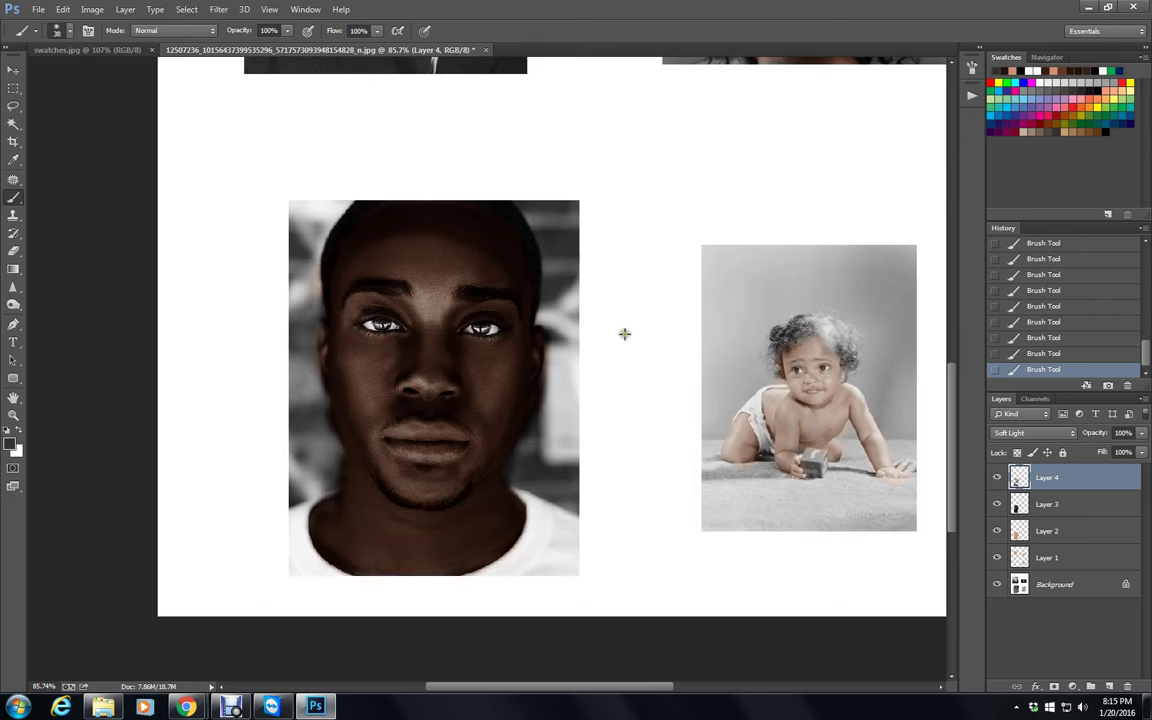
# Reduce Layer 4's opacity to 33% and brush more of the dark tone along the young man's forehead.
pyautogui.click(1144, 434)
pyautogui.moveTo(1096, 453); pyautogui.dragTo(1098, 452)
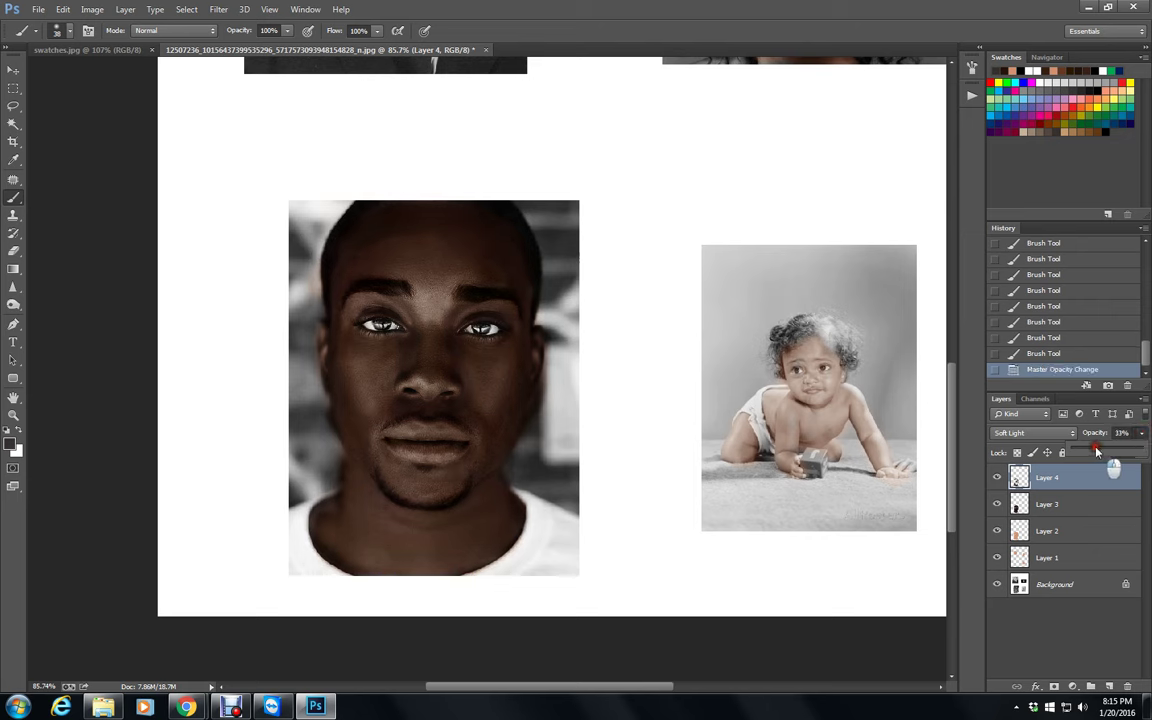
pyautogui.moveTo(1097, 452); pyautogui.dragTo(1097, 452)
pyautogui.moveTo(392, 222)
pyautogui.mouseDown()
pyautogui.moveTo(428, 233)
pyautogui.moveTo(370, 215)
pyautogui.mouseUp()
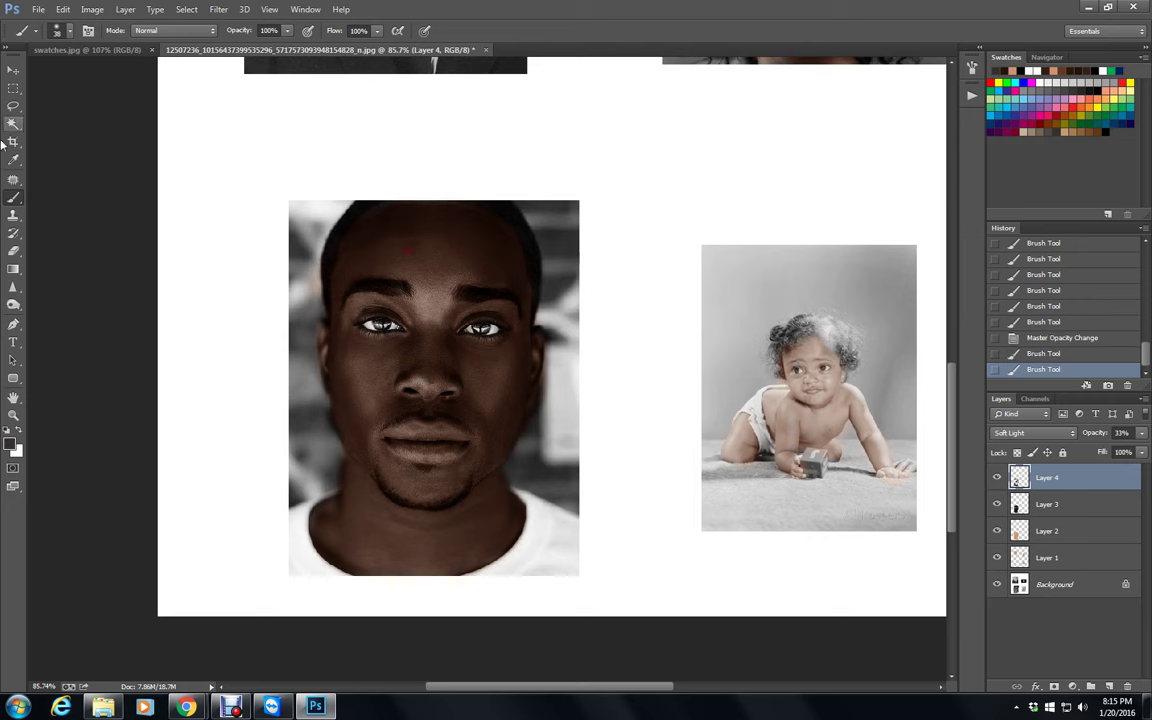
# Erase part of the dark tone from the forehead and cheek with a 47% opacity Eraser, then toggle Layer 4's visibility to compare.
pyautogui.click(13, 250)
pyautogui.click(321, 31)
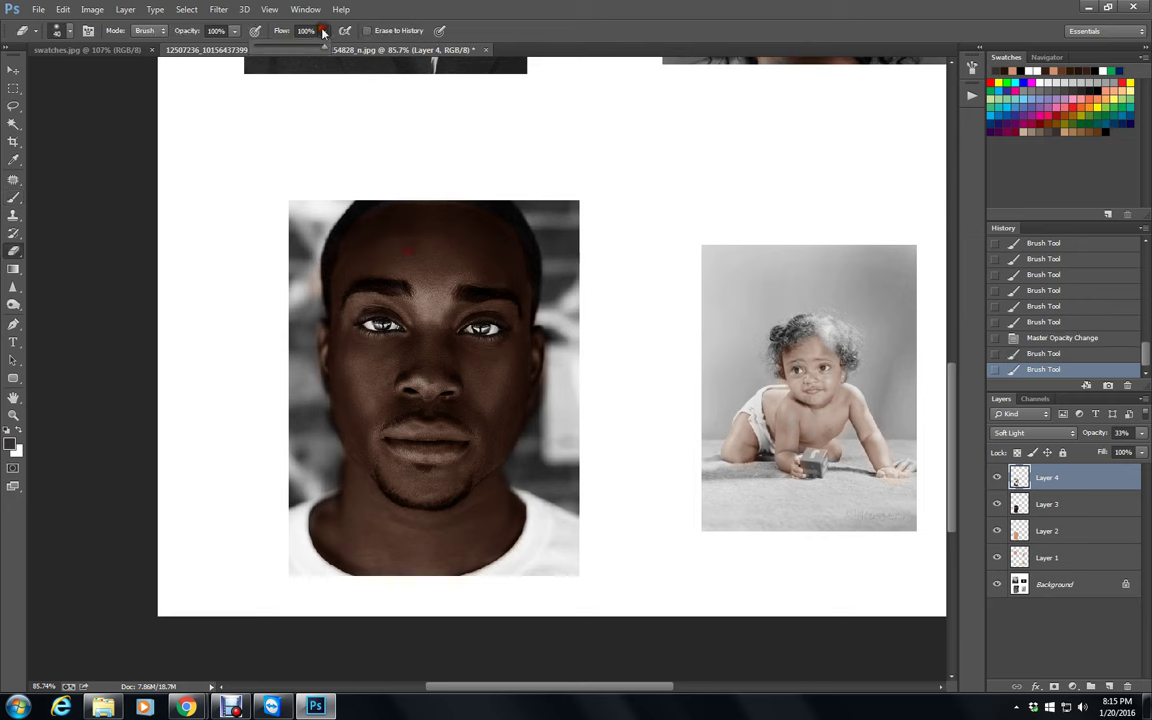
pyautogui.click(235, 31)
pyautogui.moveTo(200, 51); pyautogui.dragTo(198, 51)
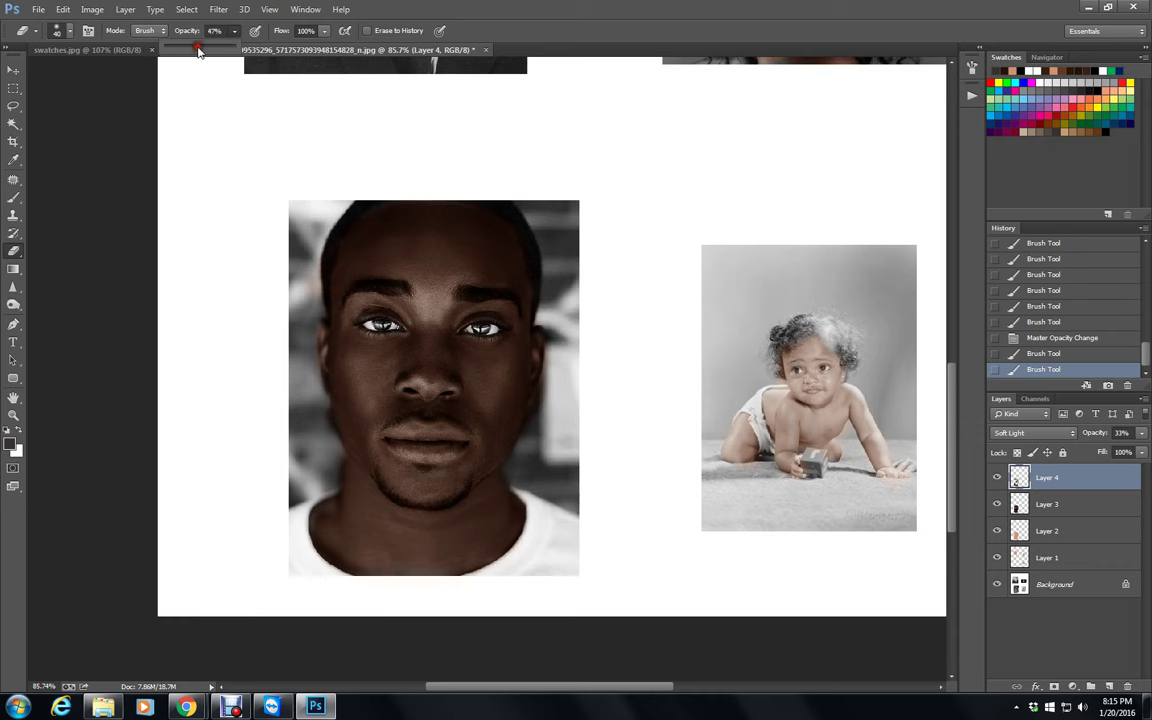
pyautogui.click(404, 236)
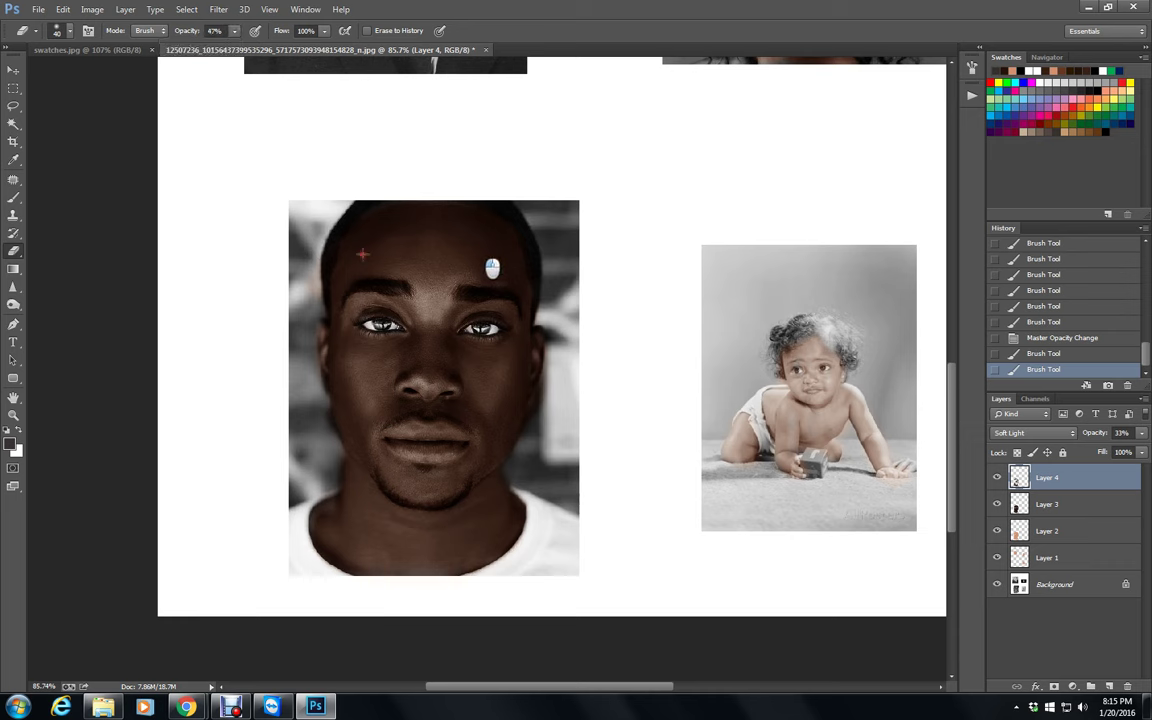
pyautogui.moveTo(489, 261)
pyautogui.mouseDown()
pyautogui.moveTo(415, 240)
pyautogui.moveTo(385, 248)
pyautogui.mouseUp()
pyautogui.click(490, 390)
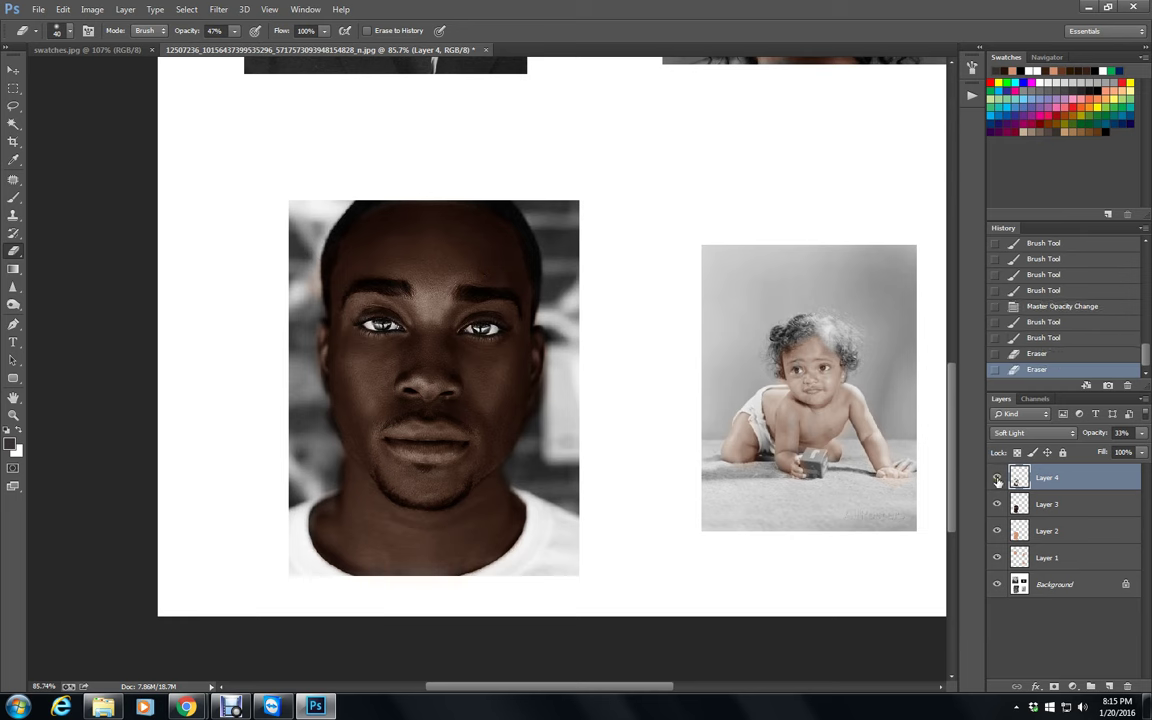
pyautogui.click(997, 478)
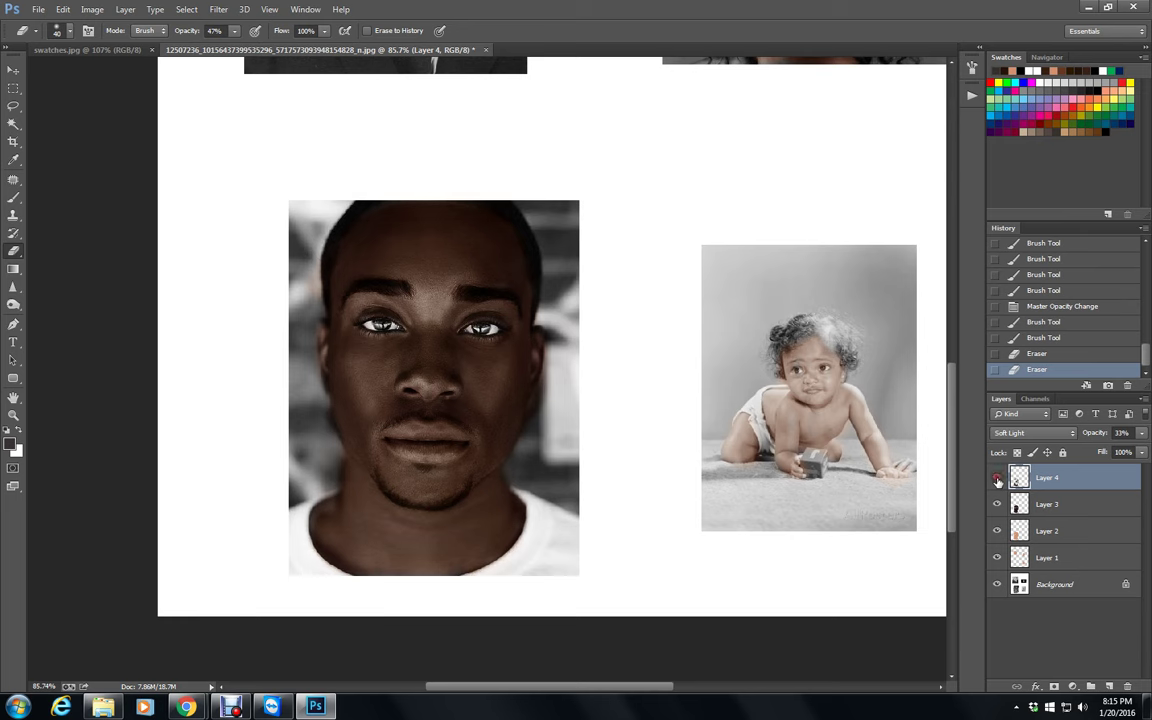
pyautogui.click(997, 479)
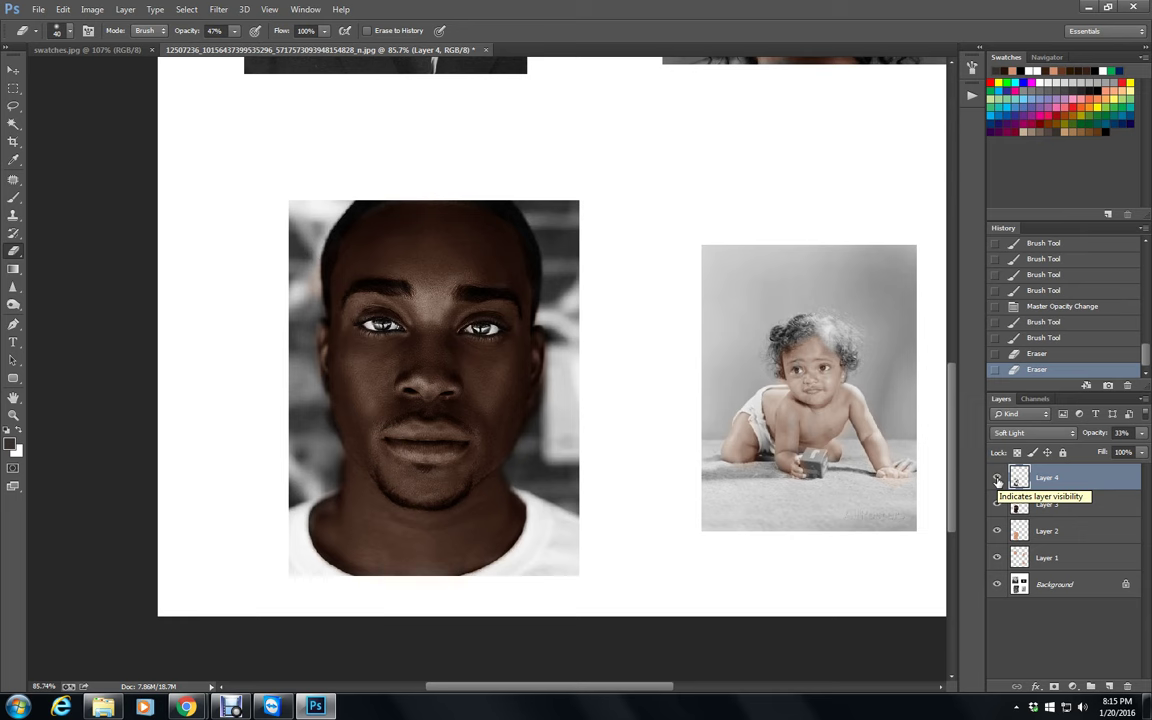
# Add a new layer above Layer 4 in Soft Light mode and set the foreground colour to dark brown 452e23.
pyautogui.click(1110, 688)
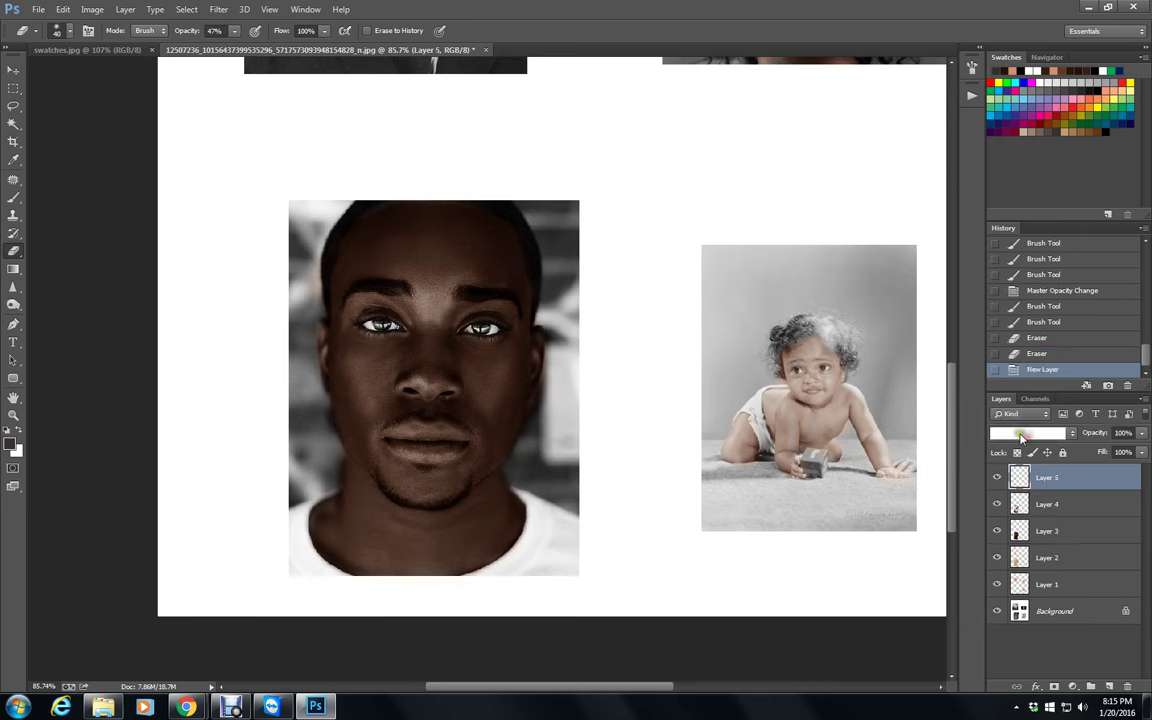
pyautogui.click(1033, 433)
pyautogui.click(1004, 257)
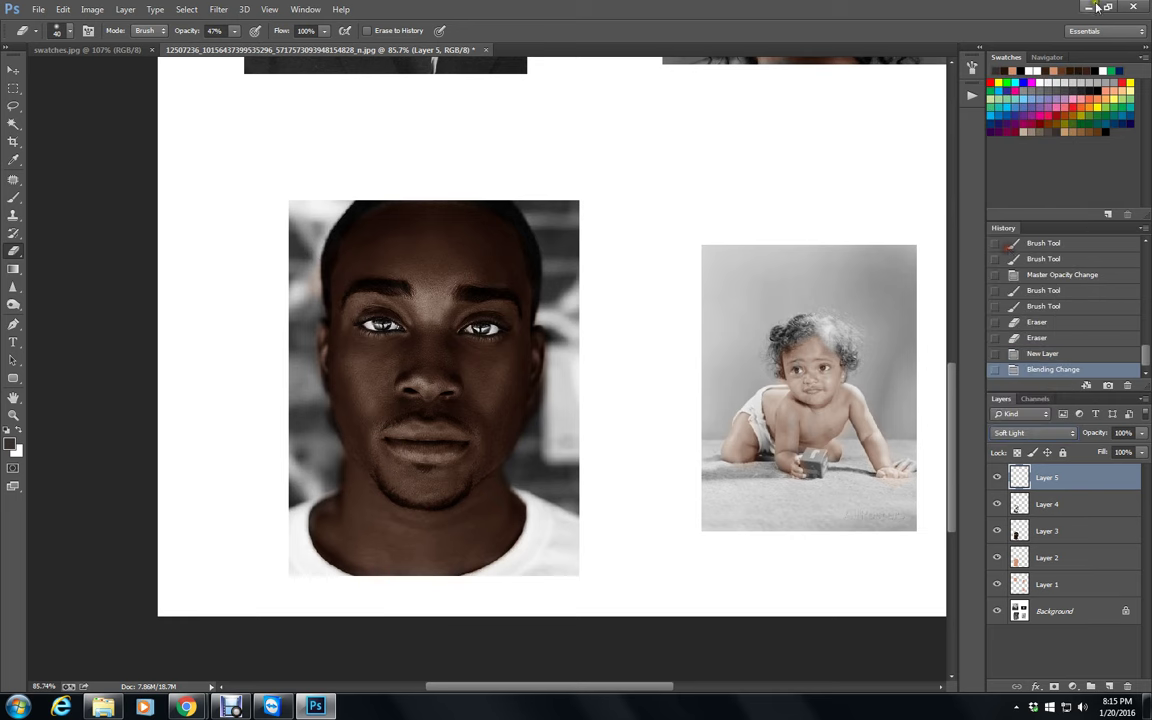
pyautogui.click(1015, 74)
pyautogui.click(11, 446)
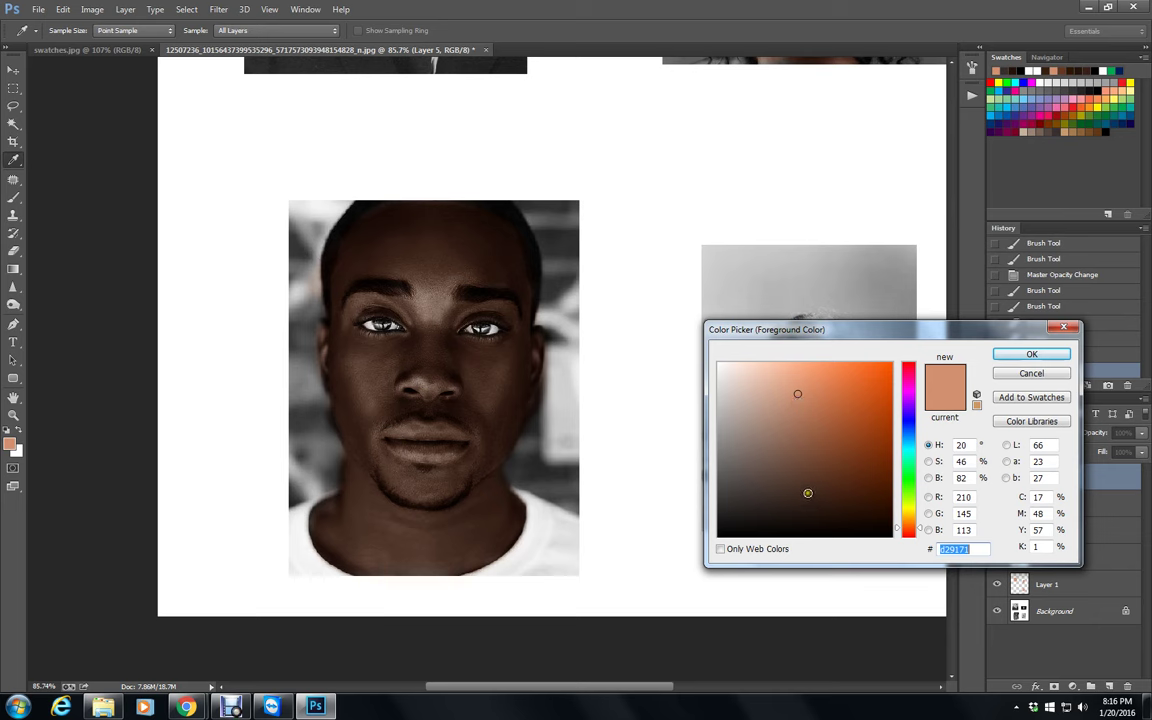
pyautogui.click(804, 489)
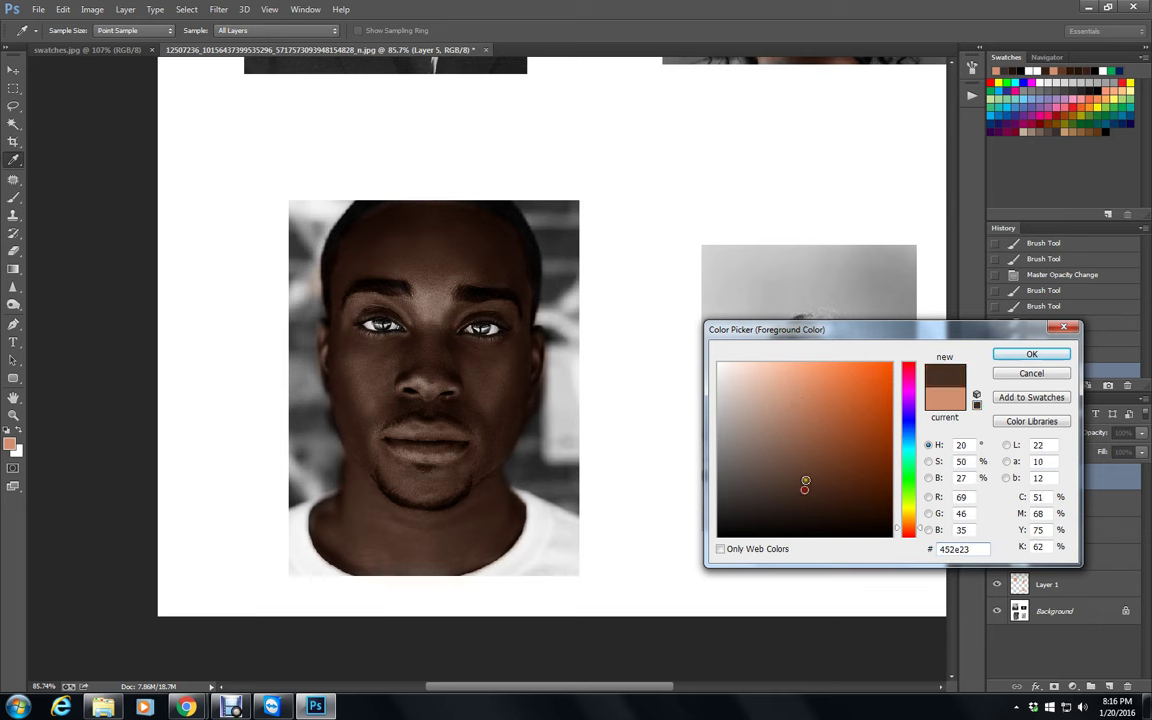
pyautogui.click(1030, 355)
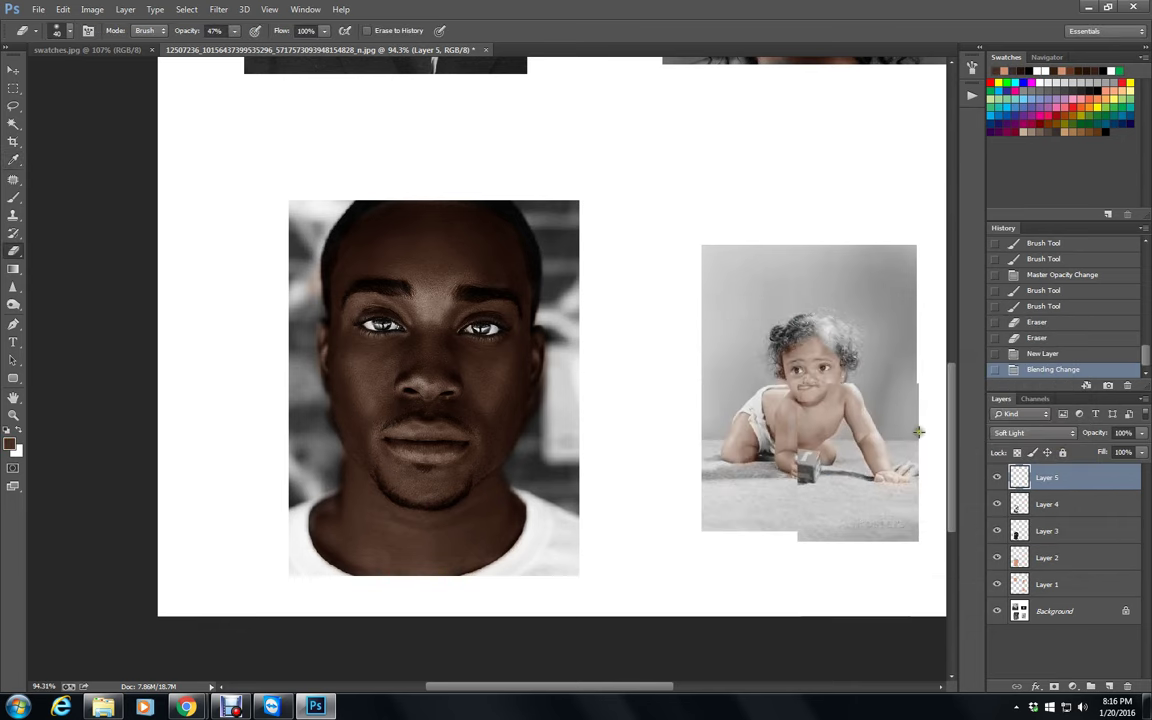
# Brush the dark brown over the baby's face, neck and the arm holding the block on Layer 5.
pyautogui.scroll(5, 918, 432)
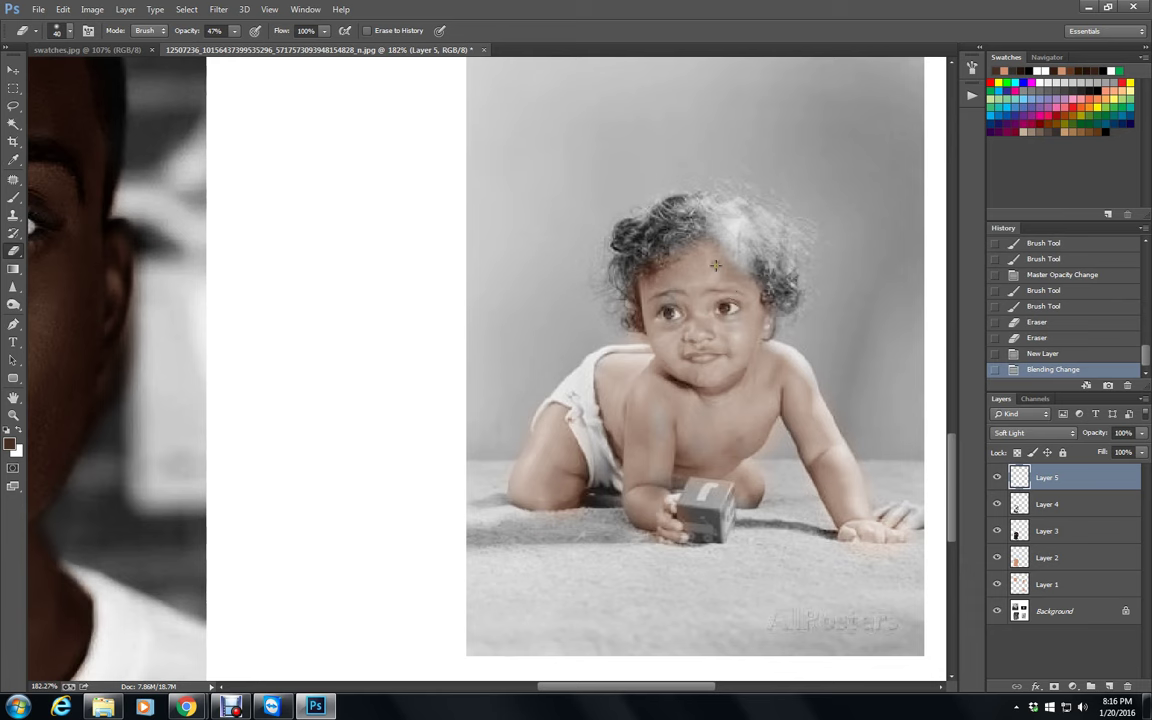
pyautogui.click(748, 338)
pyautogui.press('b')
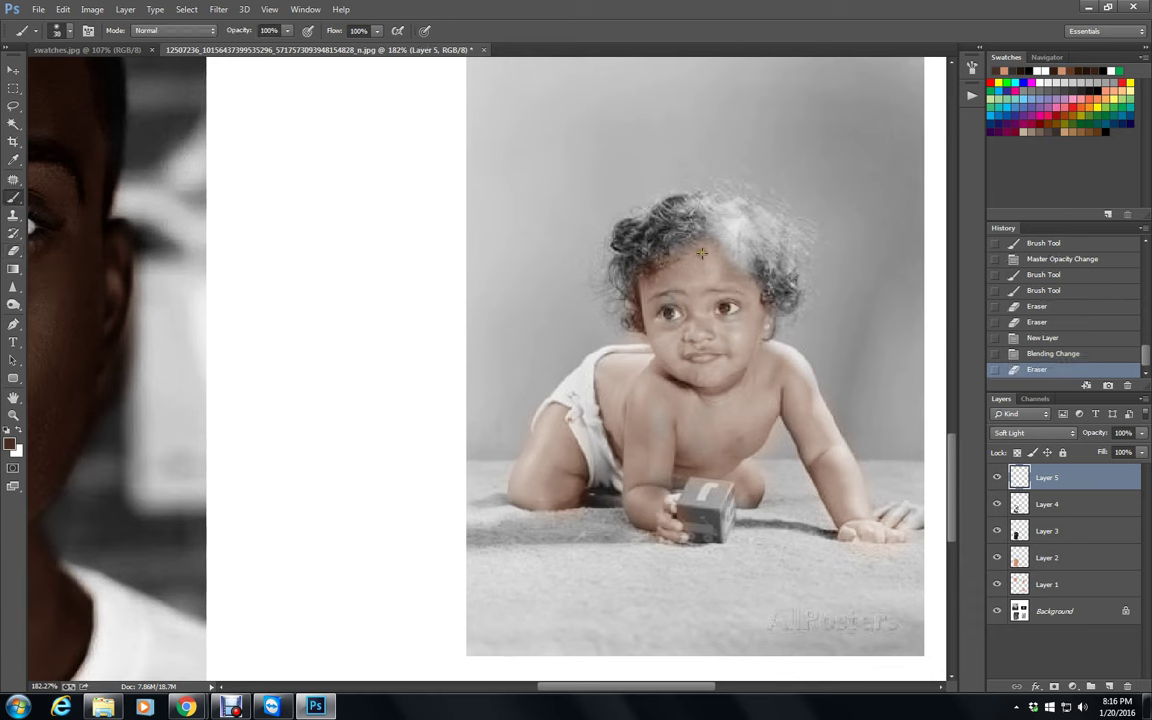
pyautogui.moveTo(702, 253)
pyautogui.mouseDown()
pyautogui.moveTo(766, 326)
pyautogui.moveTo(749, 379)
pyautogui.moveTo(738, 336)
pyautogui.moveTo(715, 311)
pyautogui.moveTo(719, 294)
pyautogui.moveTo(653, 278)
pyautogui.moveTo(679, 297)
pyautogui.mouseUp()
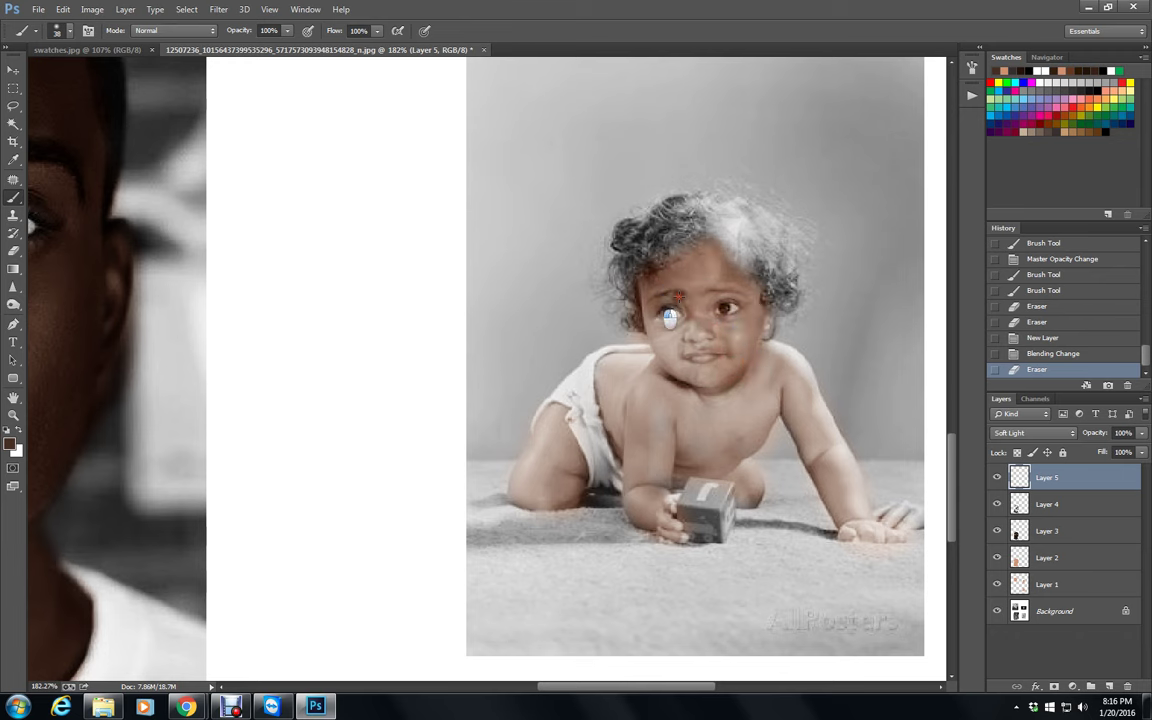
pyautogui.click(688, 397)
pyautogui.moveTo(703, 398)
pyautogui.mouseDown()
pyautogui.moveTo(672, 378)
pyautogui.moveTo(636, 382)
pyautogui.moveTo(640, 482)
pyautogui.moveTo(662, 492)
pyautogui.moveTo(673, 533)
pyautogui.mouseUp()
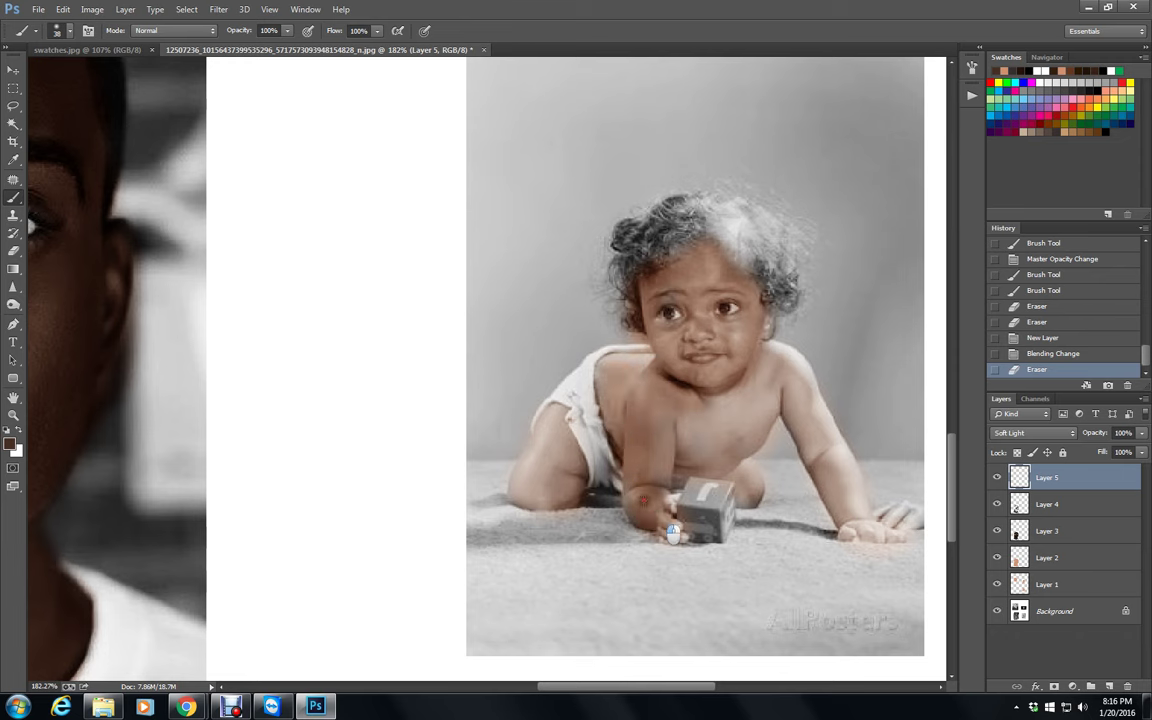
# Brush the dark brown over the baby's chest, supporting arm and legs, and touch up the cheek beside the nose.
pyautogui.click(706, 452)
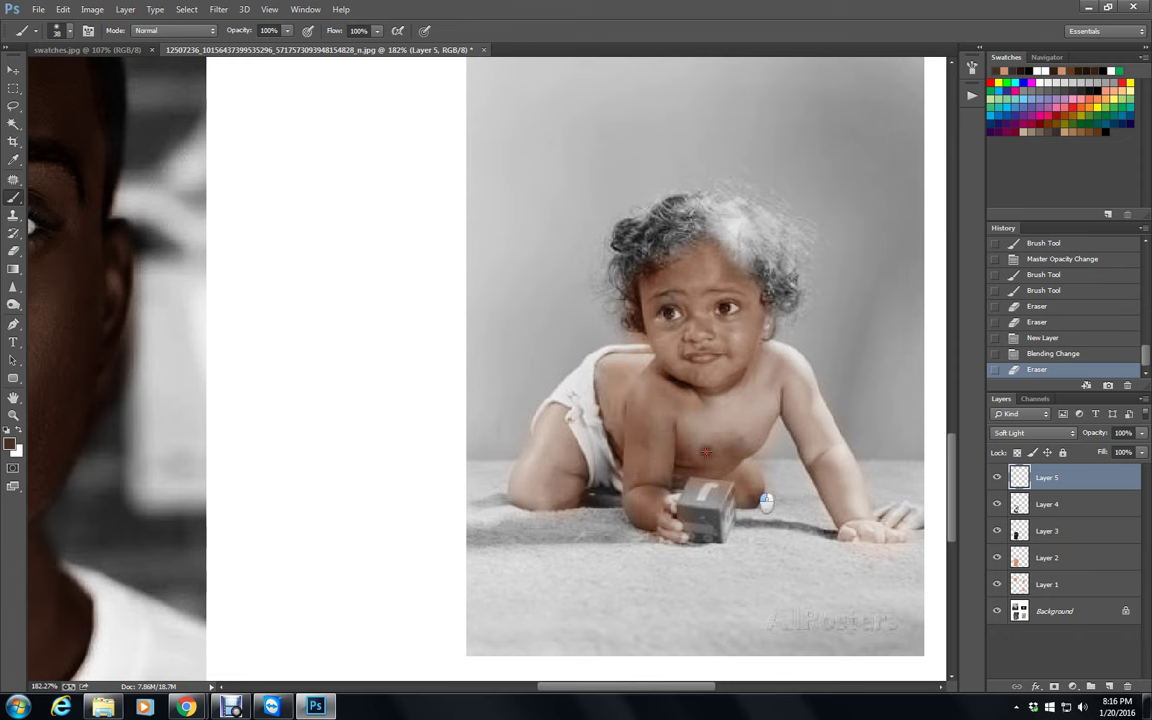
pyautogui.click(773, 377)
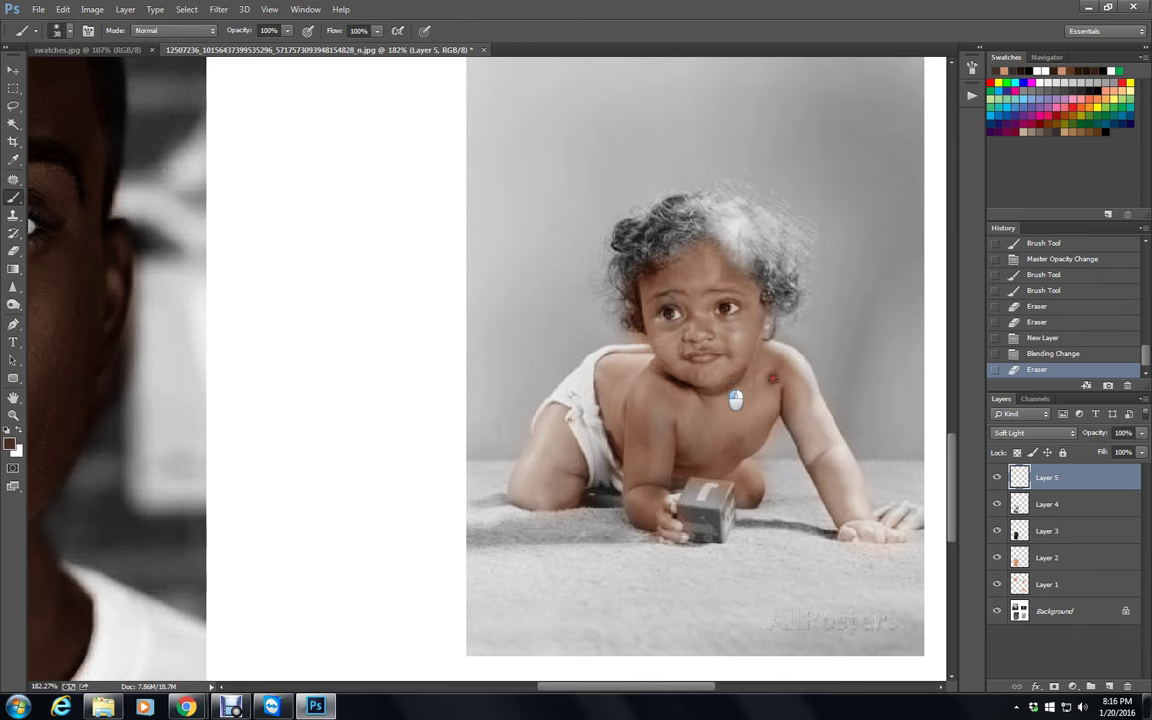
pyautogui.moveTo(773, 378)
pyautogui.mouseDown()
pyautogui.moveTo(858, 508)
pyautogui.moveTo(786, 366)
pyautogui.moveTo(865, 508)
pyautogui.moveTo(775, 390)
pyautogui.mouseUp()
pyautogui.moveTo(679, 406)
pyautogui.mouseDown()
pyautogui.moveTo(653, 457)
pyautogui.moveTo(672, 405)
pyautogui.moveTo(701, 449)
pyautogui.moveTo(640, 401)
pyautogui.moveTo(598, 388)
pyautogui.moveTo(574, 472)
pyautogui.mouseUp()
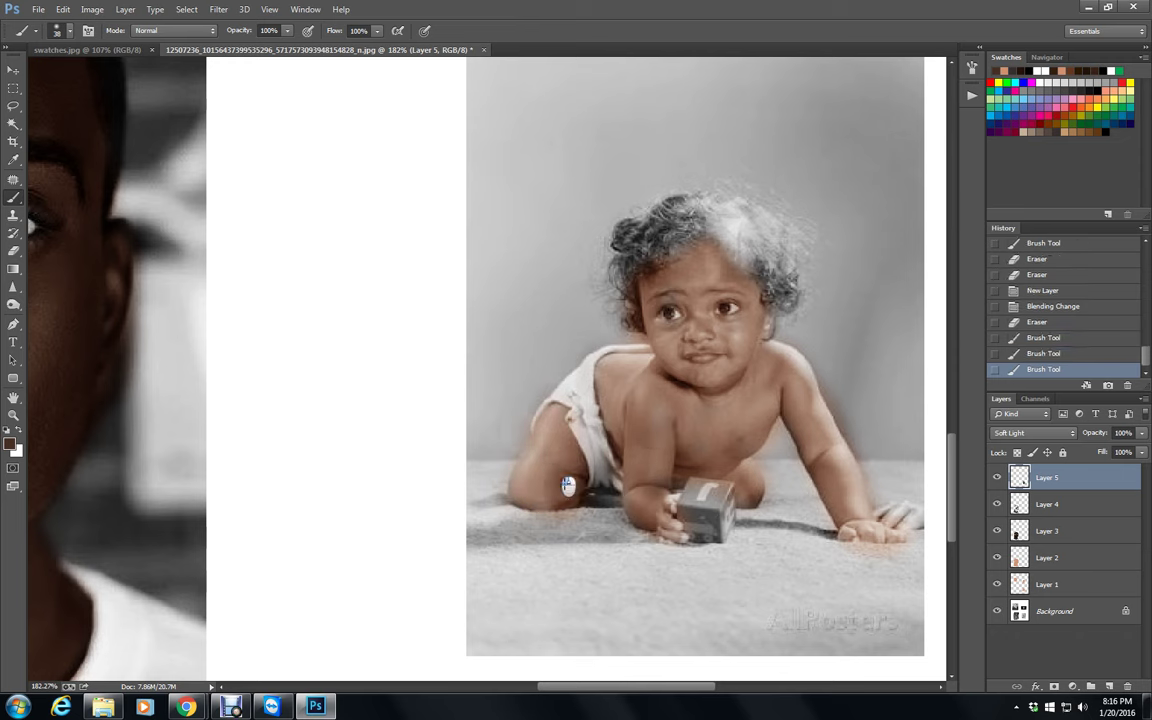
pyautogui.click(501, 449)
pyautogui.click(661, 328)
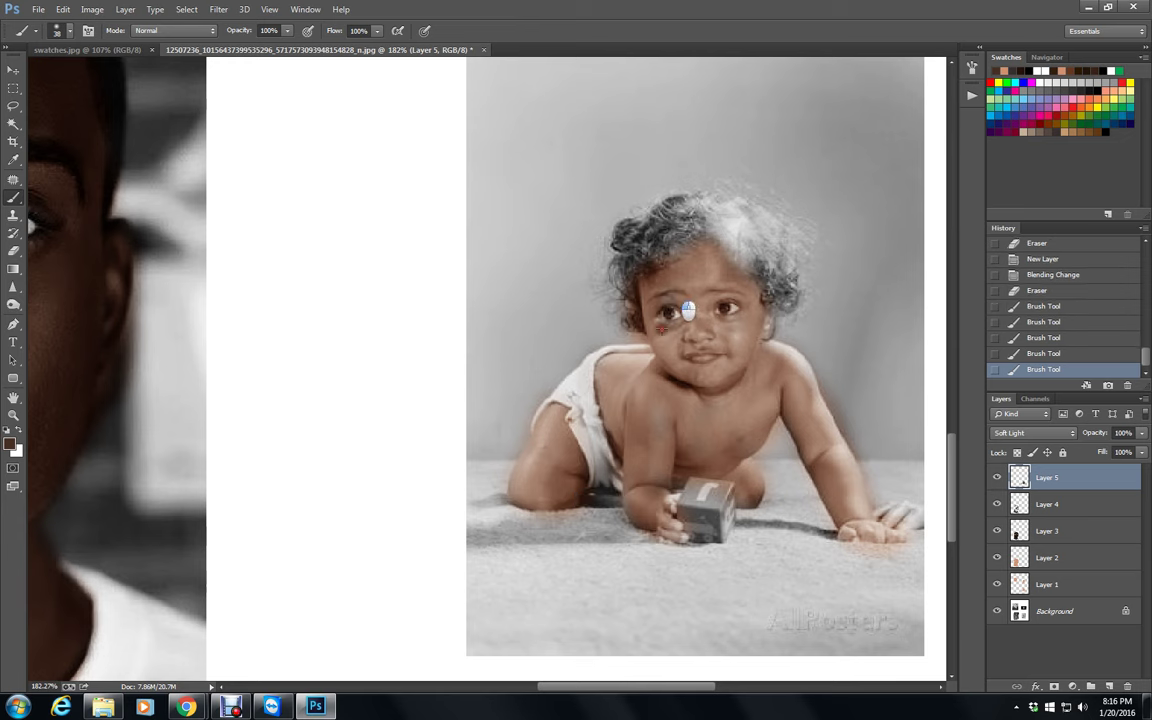
pyautogui.moveTo(661, 329); pyautogui.dragTo(664, 358)
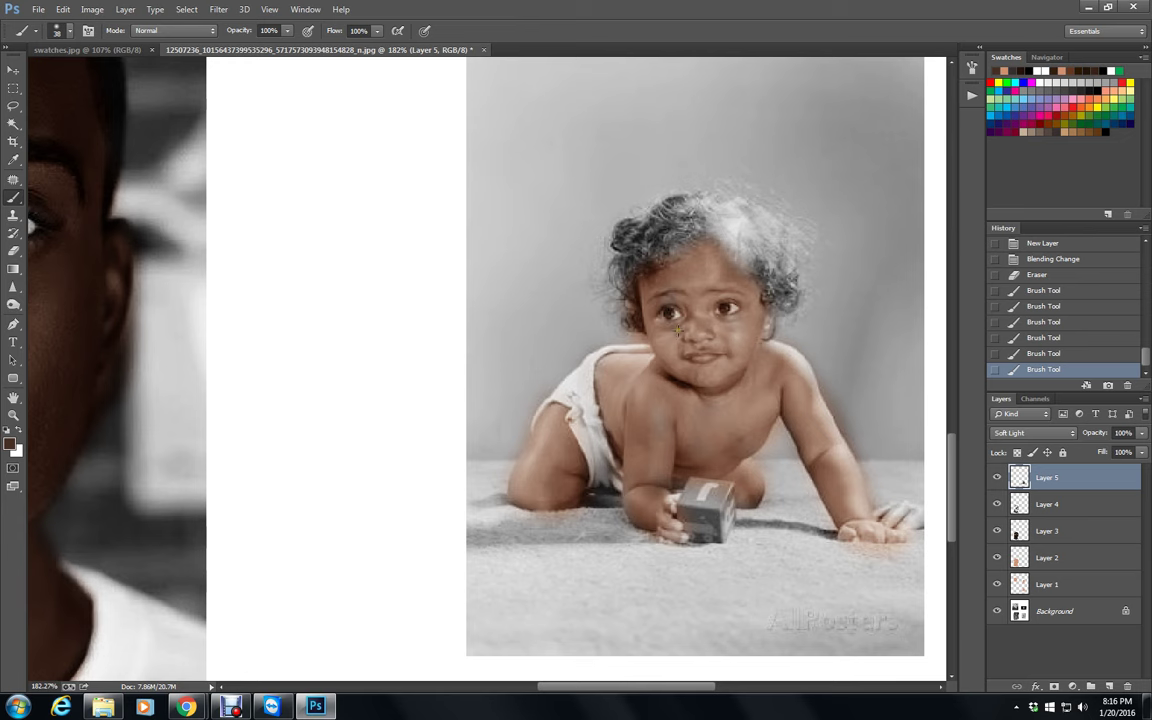
# Duplicate Layer 5 and lower the copy's opacity to 33%.
pyautogui.rightClick(1089, 476)
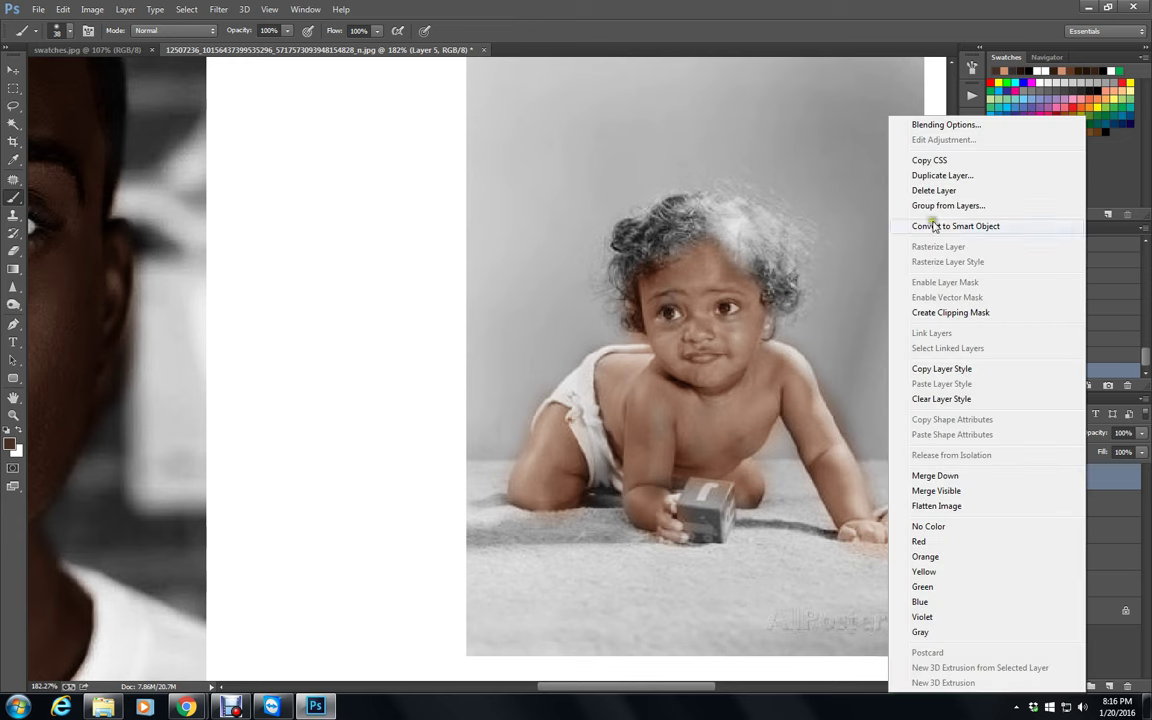
pyautogui.click(928, 177)
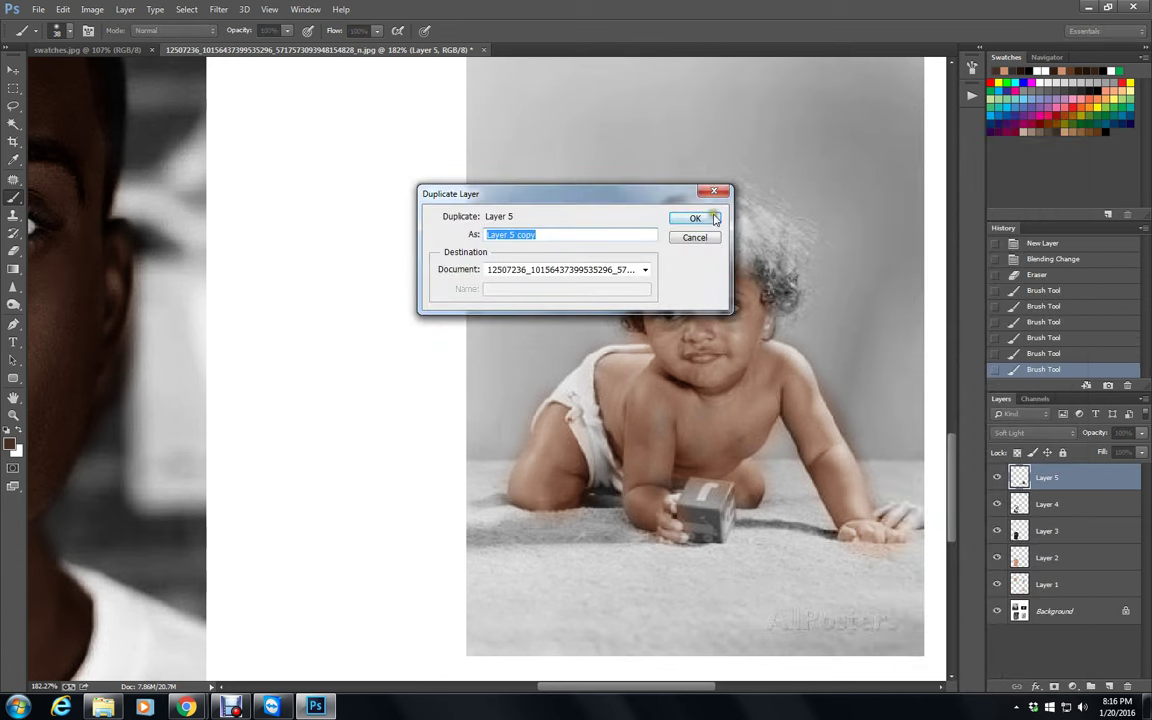
pyautogui.press('Return')
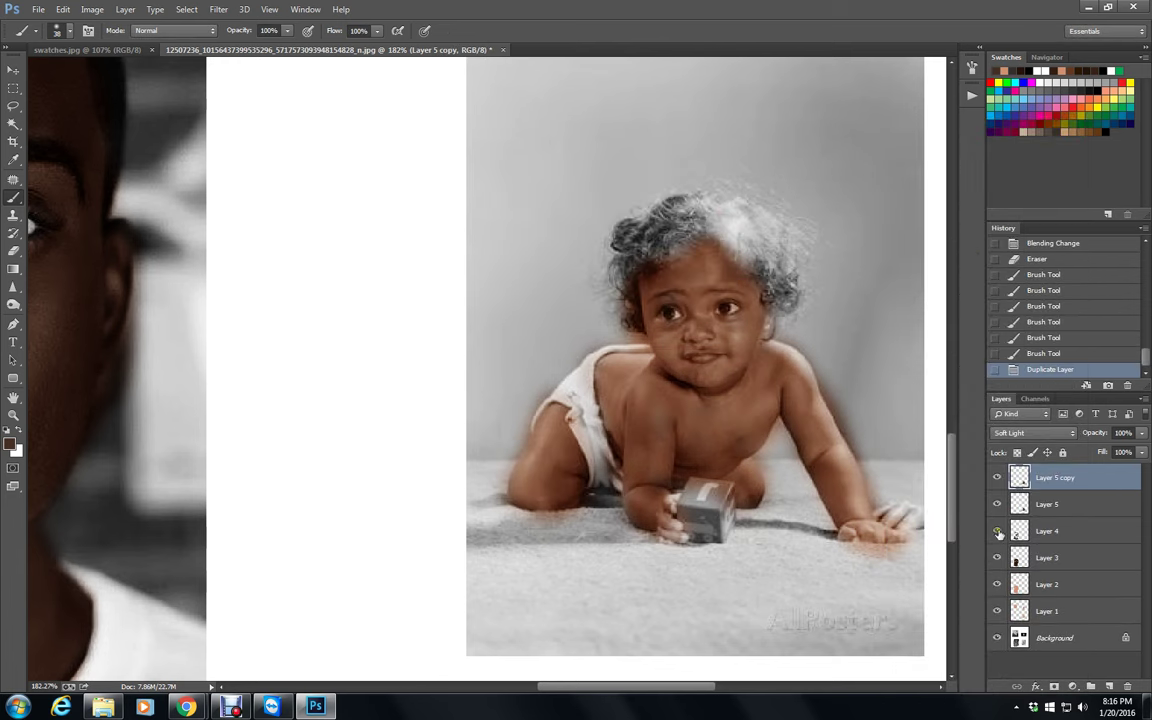
pyautogui.click(1143, 433)
pyautogui.moveTo(1141, 448); pyautogui.dragTo(1095, 452)
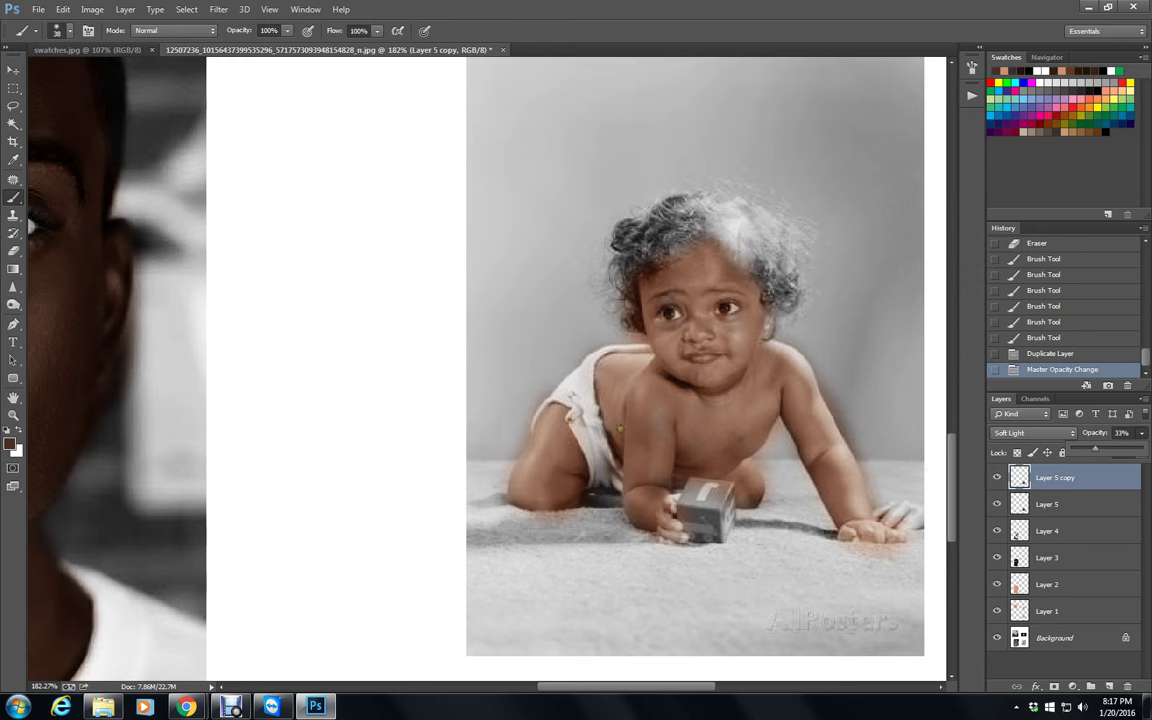
# Brush once over the baby's chest on the Layer 5 copy, then delete that copy.
pyautogui.moveTo(661, 416); pyautogui.dragTo(702, 433)
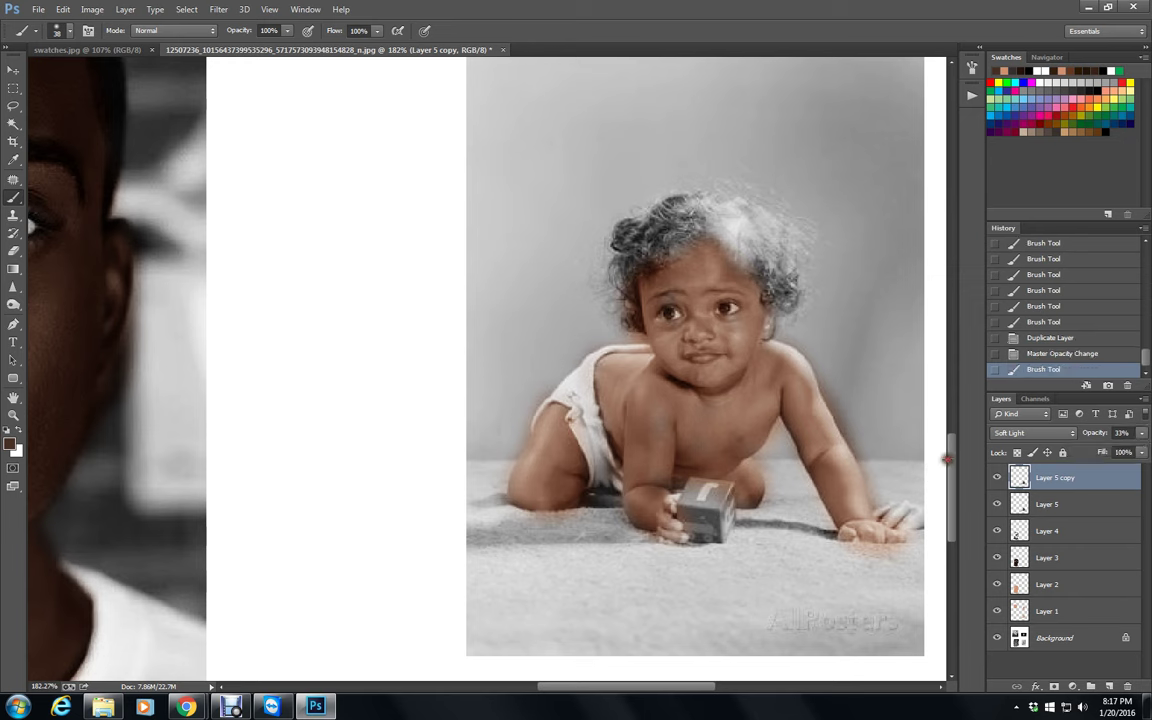
pyautogui.click(1127, 686)
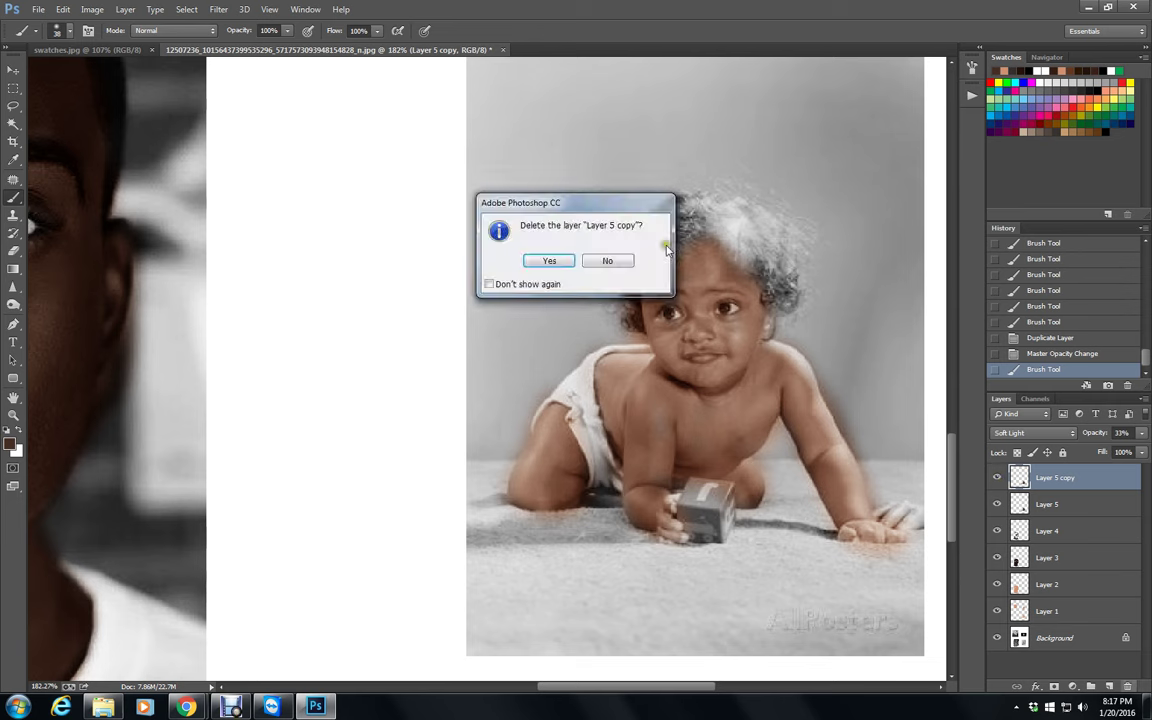
pyautogui.click(547, 258)
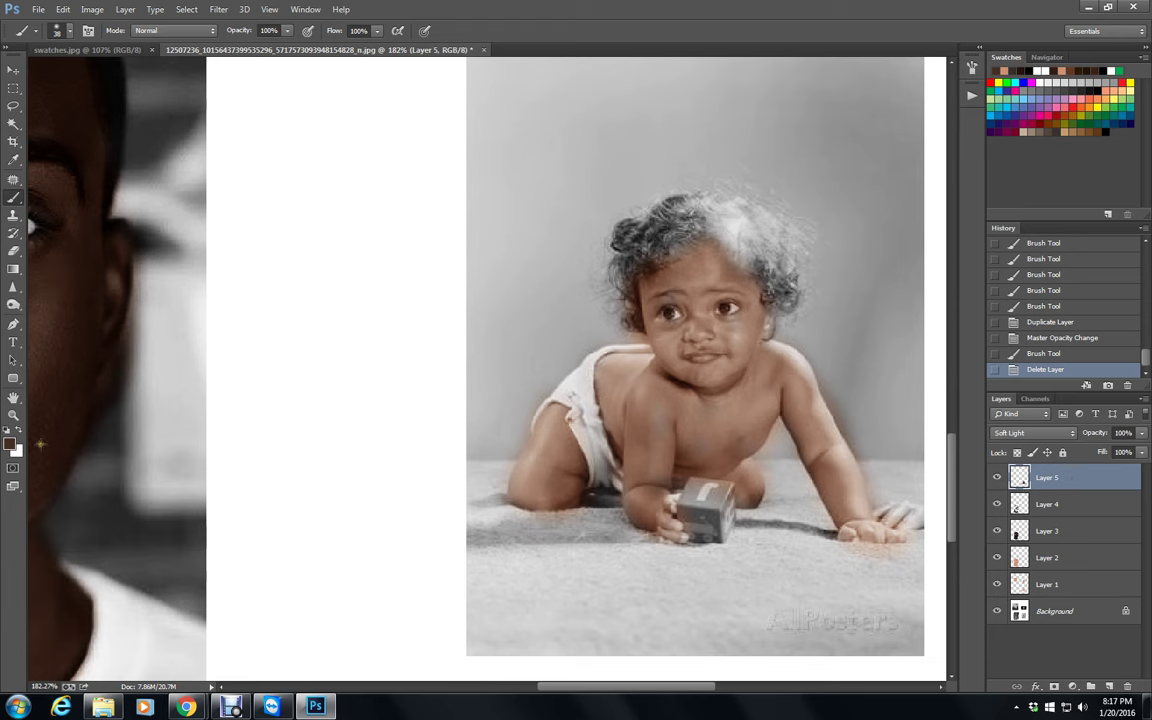
# Set the foreground colour to the darker brown 321c11.
pyautogui.click(10, 442)
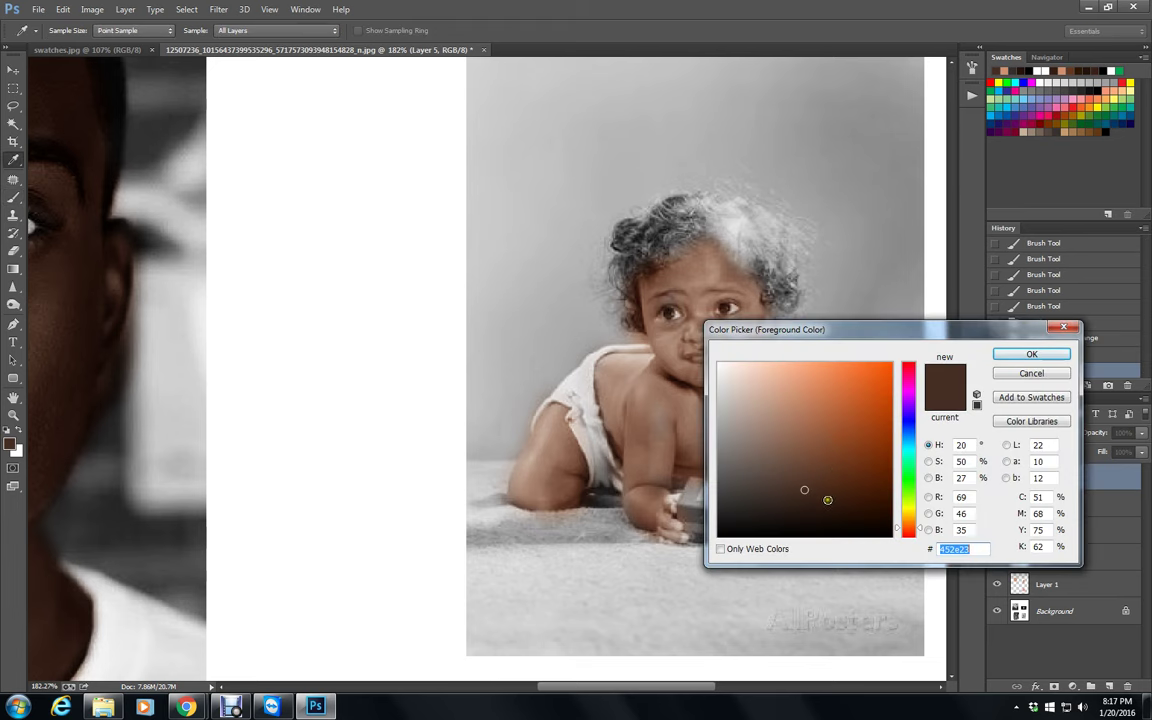
pyautogui.click(832, 502)
pyautogui.click(834, 502)
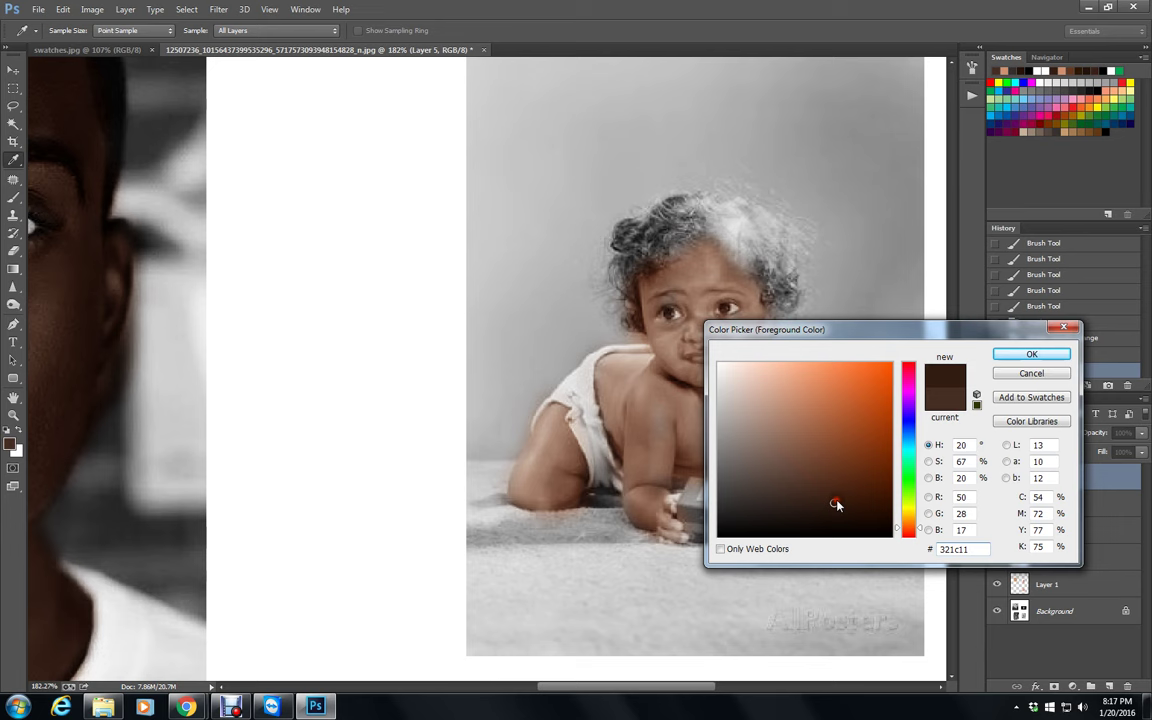
pyautogui.click(1031, 354)
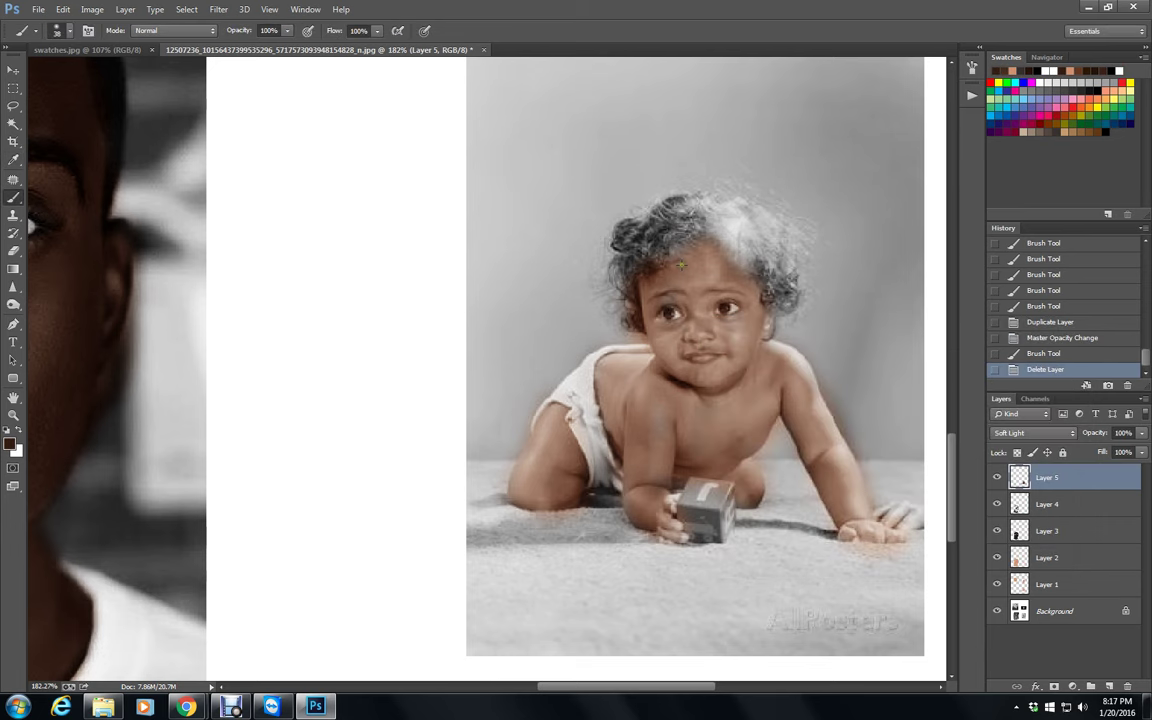
# Brush the darker brown over the baby's face, chest, arms and legs on Layer 5.
pyautogui.moveTo(704, 257)
pyautogui.mouseDown()
pyautogui.moveTo(649, 300)
pyautogui.moveTo(671, 334)
pyautogui.moveTo(751, 396)
pyautogui.moveTo(710, 404)
pyautogui.moveTo(766, 357)
pyautogui.moveTo(760, 311)
pyautogui.moveTo(700, 300)
pyautogui.mouseUp()
pyautogui.moveTo(790, 399)
pyautogui.mouseDown()
pyautogui.moveTo(837, 466)
pyautogui.moveTo(797, 377)
pyautogui.moveTo(863, 507)
pyautogui.moveTo(798, 401)
pyautogui.mouseUp()
pyautogui.moveTo(726, 455)
pyautogui.mouseDown()
pyautogui.moveTo(743, 427)
pyautogui.moveTo(692, 463)
pyautogui.moveTo(710, 438)
pyautogui.moveTo(659, 406)
pyautogui.moveTo(662, 387)
pyautogui.moveTo(631, 386)
pyautogui.moveTo(661, 488)
pyautogui.moveTo(687, 456)
pyautogui.moveTo(674, 504)
pyautogui.moveTo(700, 470)
pyautogui.moveTo(684, 523)
pyautogui.moveTo(657, 527)
pyautogui.moveTo(587, 448)
pyautogui.moveTo(555, 507)
pyautogui.moveTo(522, 496)
pyautogui.mouseUp()
pyautogui.click(661, 445)
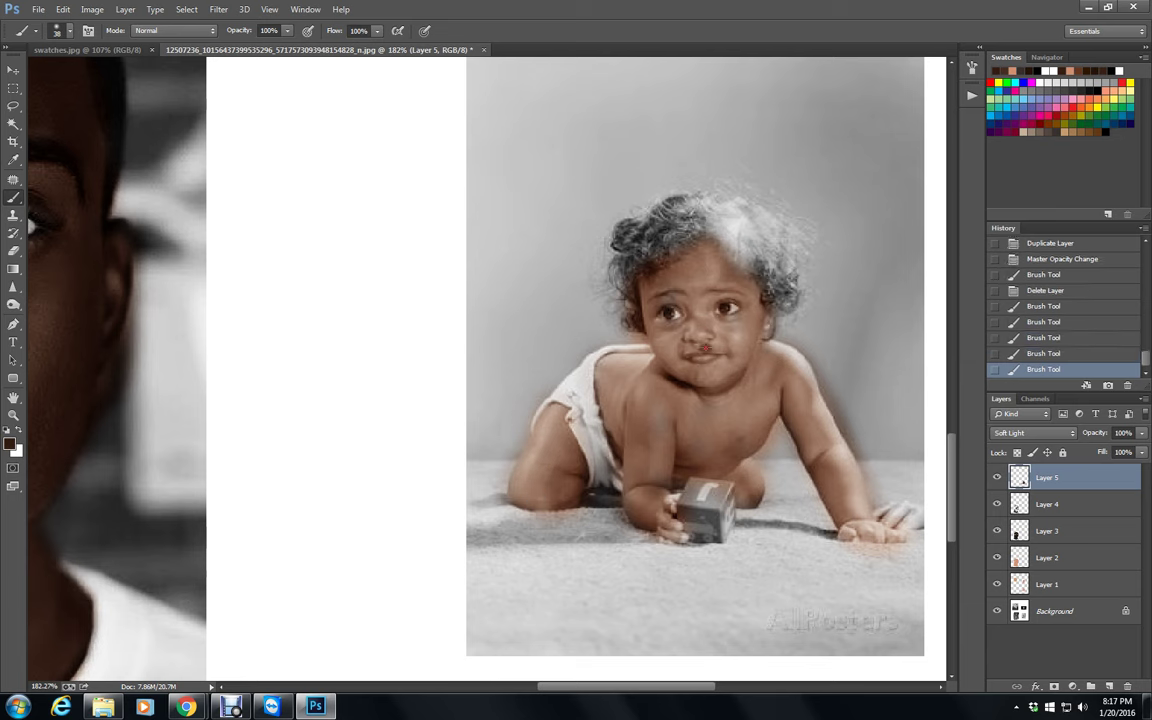
pyautogui.moveTo(682, 300)
pyautogui.mouseDown()
pyautogui.moveTo(713, 331)
pyautogui.moveTo(749, 316)
pyautogui.mouseUp()
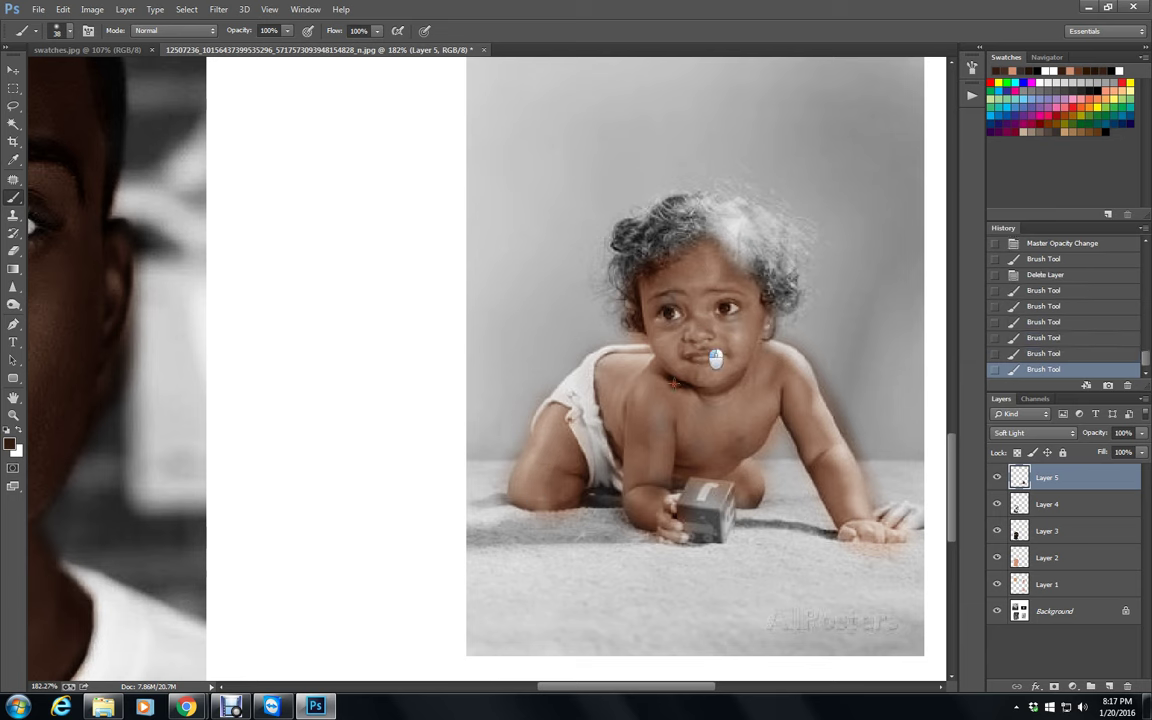
pyautogui.click(749, 511)
pyautogui.moveTo(734, 501)
pyautogui.mouseDown()
pyautogui.moveTo(714, 469)
pyautogui.moveTo(667, 475)
pyautogui.moveTo(668, 436)
pyautogui.mouseUp()
pyautogui.moveTo(648, 392)
pyautogui.mouseDown()
pyautogui.moveTo(593, 371)
pyautogui.moveTo(628, 363)
pyautogui.moveTo(647, 400)
pyautogui.mouseUp()
pyautogui.moveTo(566, 450)
pyautogui.mouseDown()
pyautogui.moveTo(549, 453)
pyautogui.moveTo(525, 505)
pyautogui.mouseUp()
# Try Layer 5 at 60% opacity, then raise it to 98%.
pyautogui.click(1142, 433)
pyautogui.moveTo(1091, 454); pyautogui.dragTo(1116, 454)
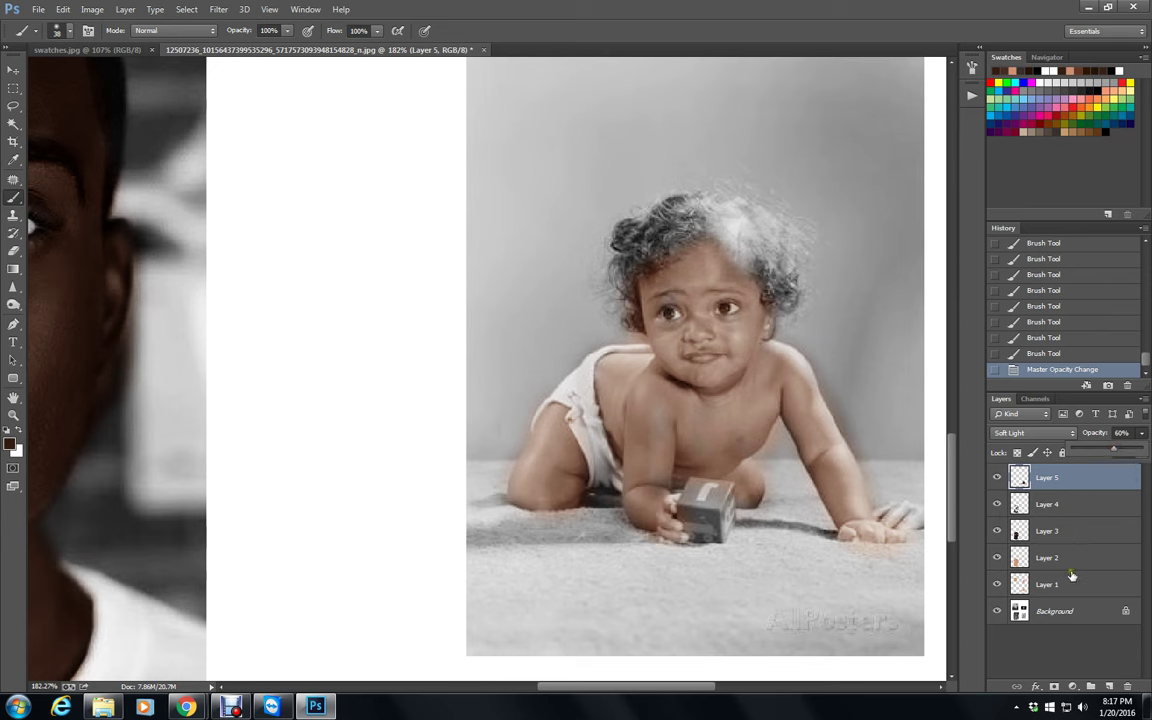
pyautogui.moveTo(1128, 450); pyautogui.dragTo(1142, 453)
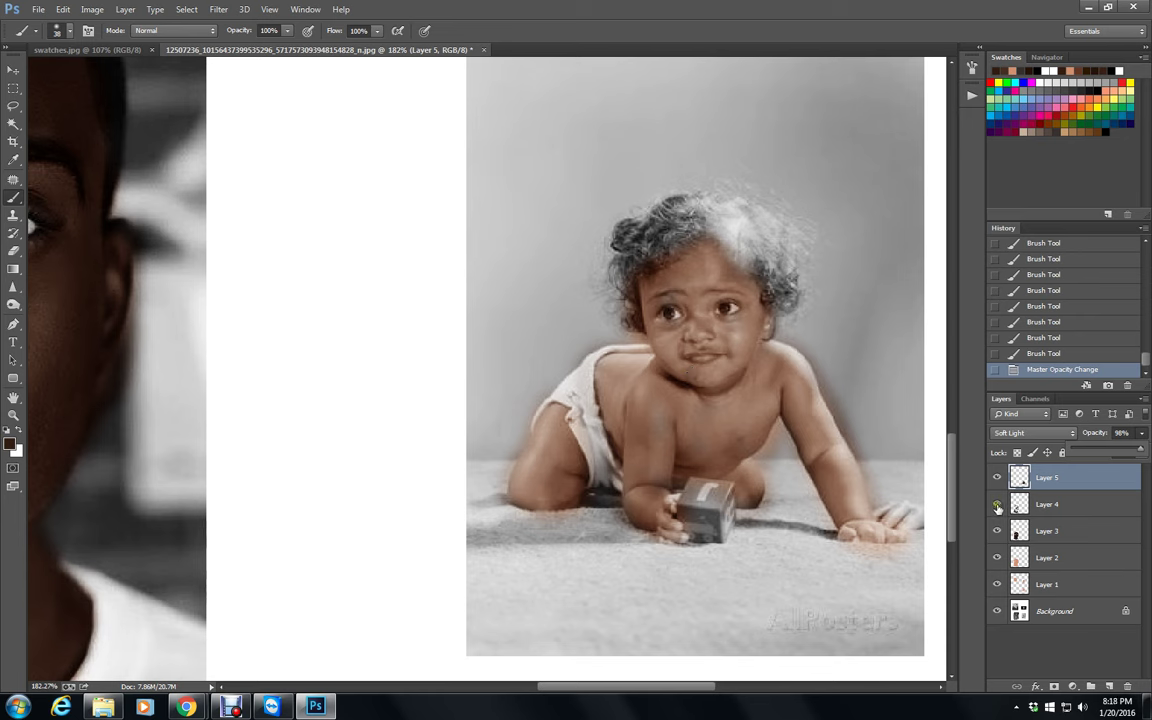
# Toggle Layer 1's visibility off and on to compare, and set Layer 5's opacity to 100%.
pyautogui.click(997, 590)
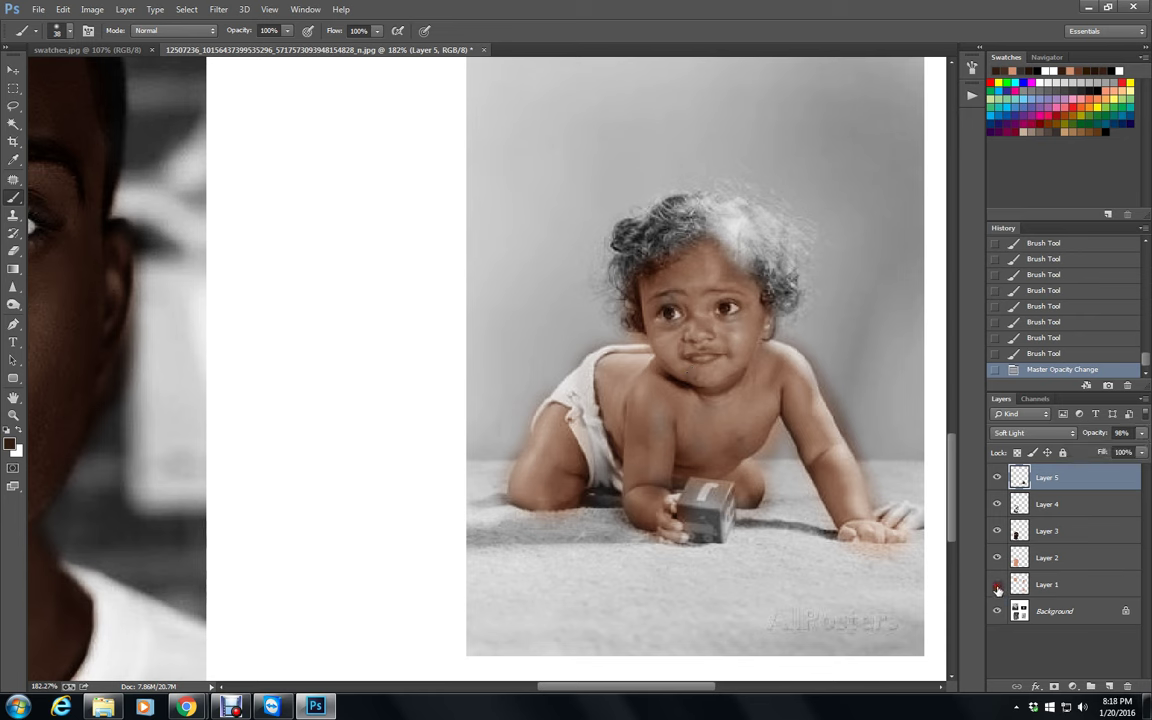
pyautogui.click(997, 590)
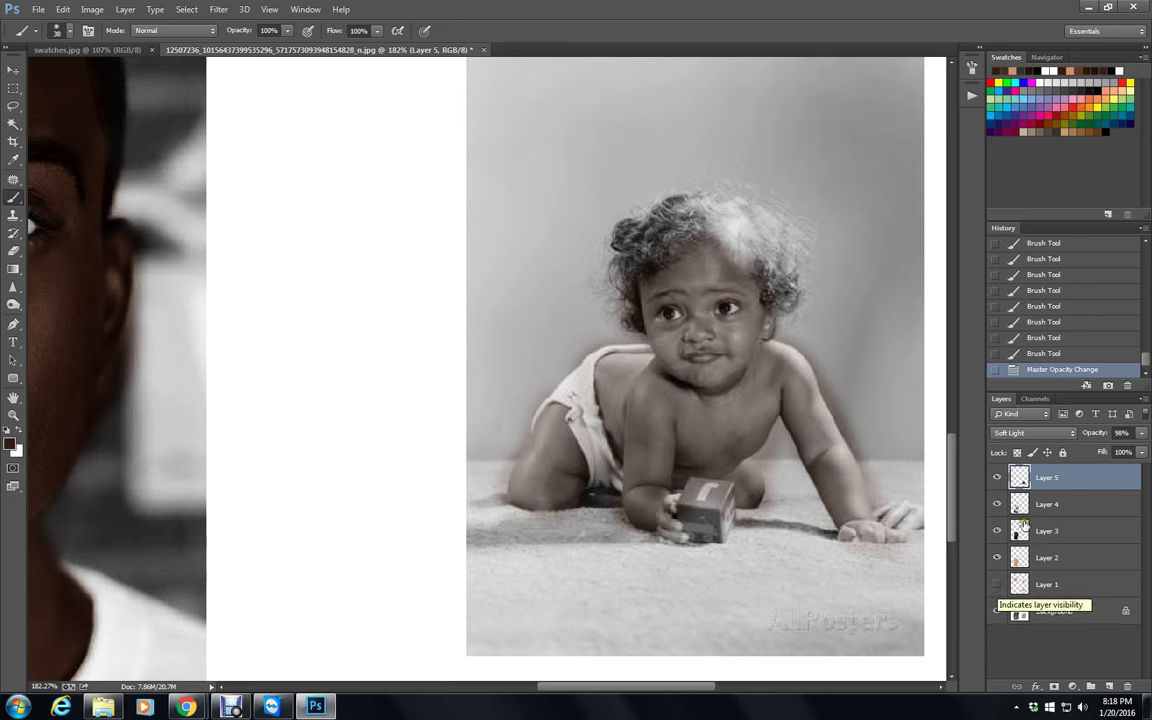
pyautogui.click(1137, 433)
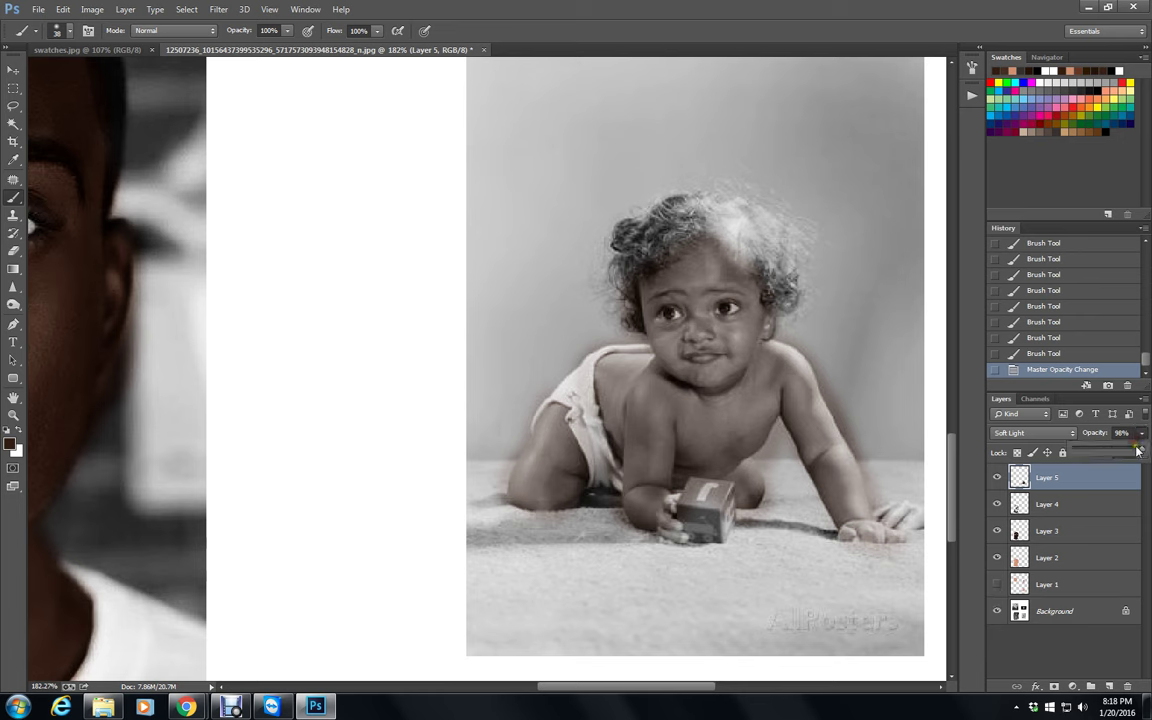
pyautogui.moveTo(1137, 451); pyautogui.dragTo(1141, 451)
pyautogui.click(997, 586)
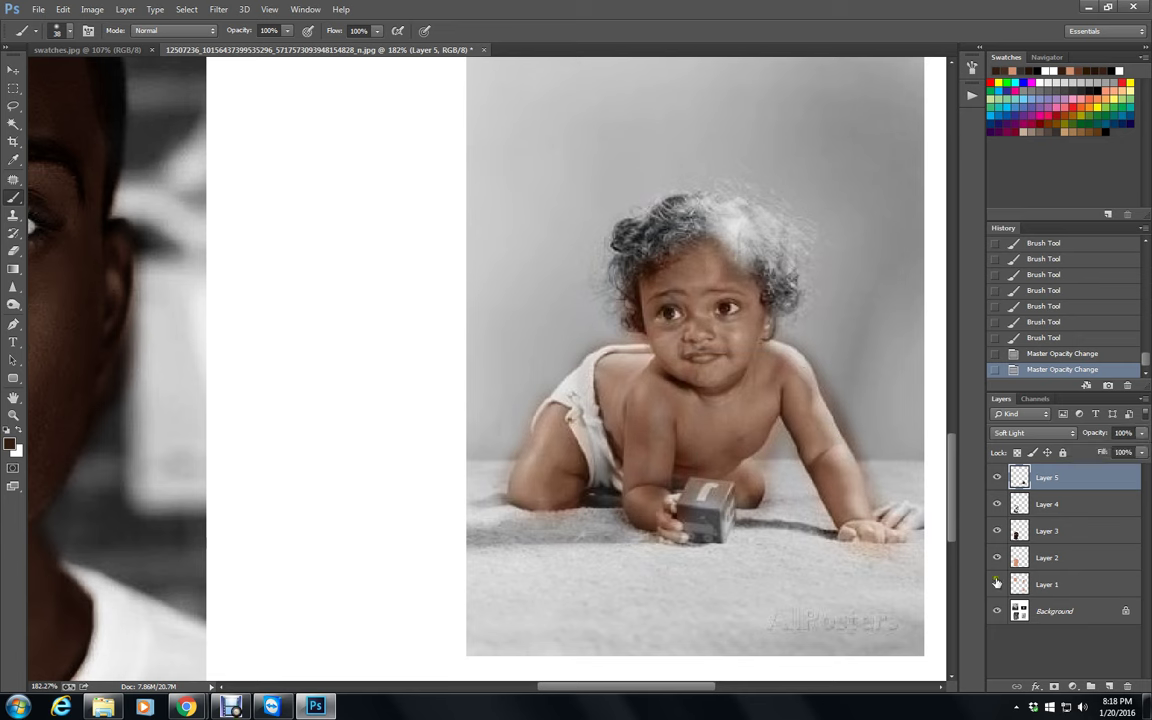
# Try Layer 1 at 61% opacity, then return it to 100%.
pyautogui.click(1073, 585)
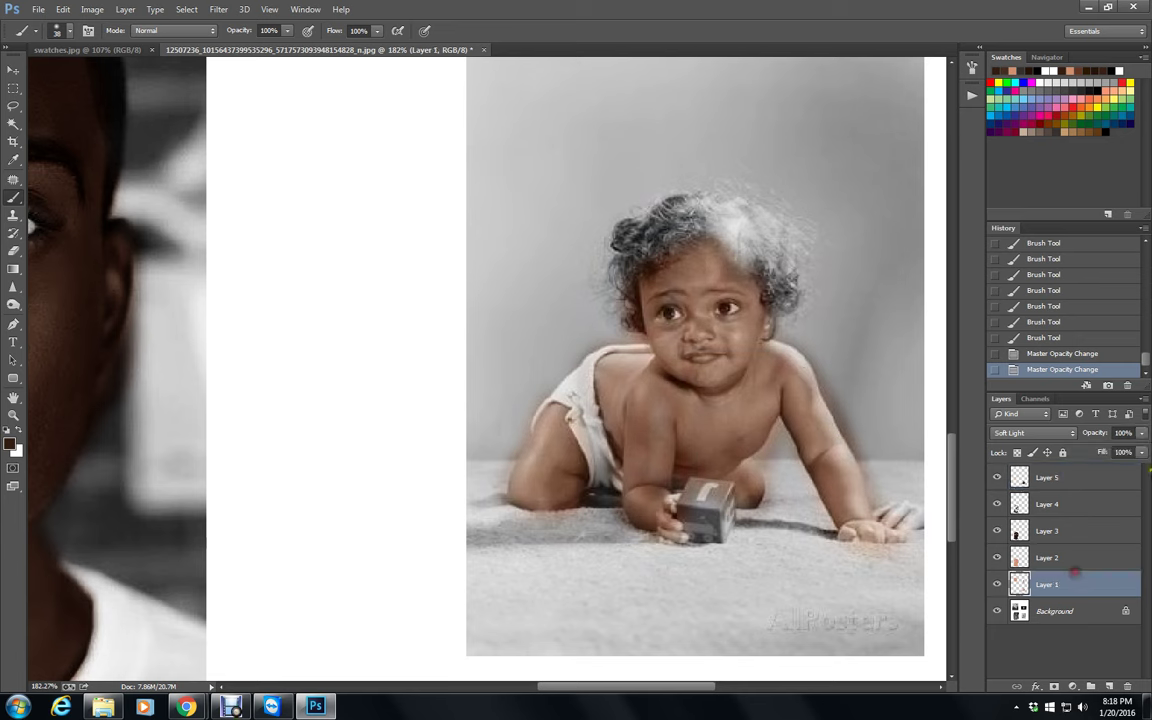
pyautogui.click(1142, 432)
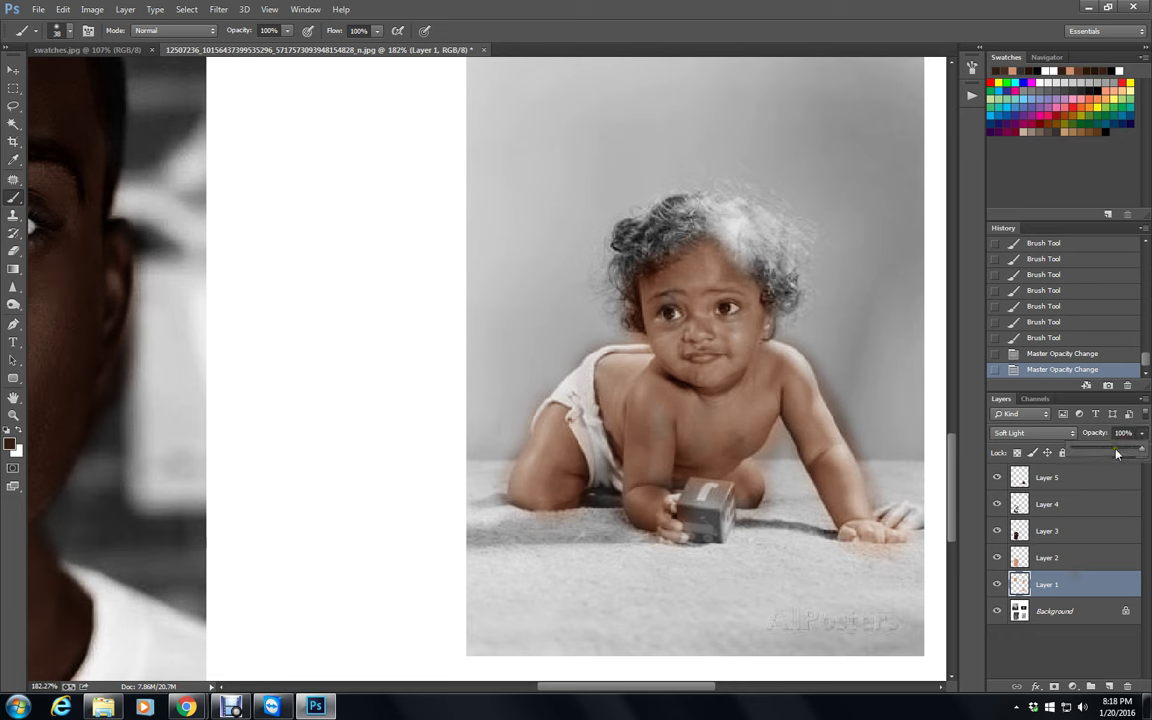
pyautogui.click(1117, 453)
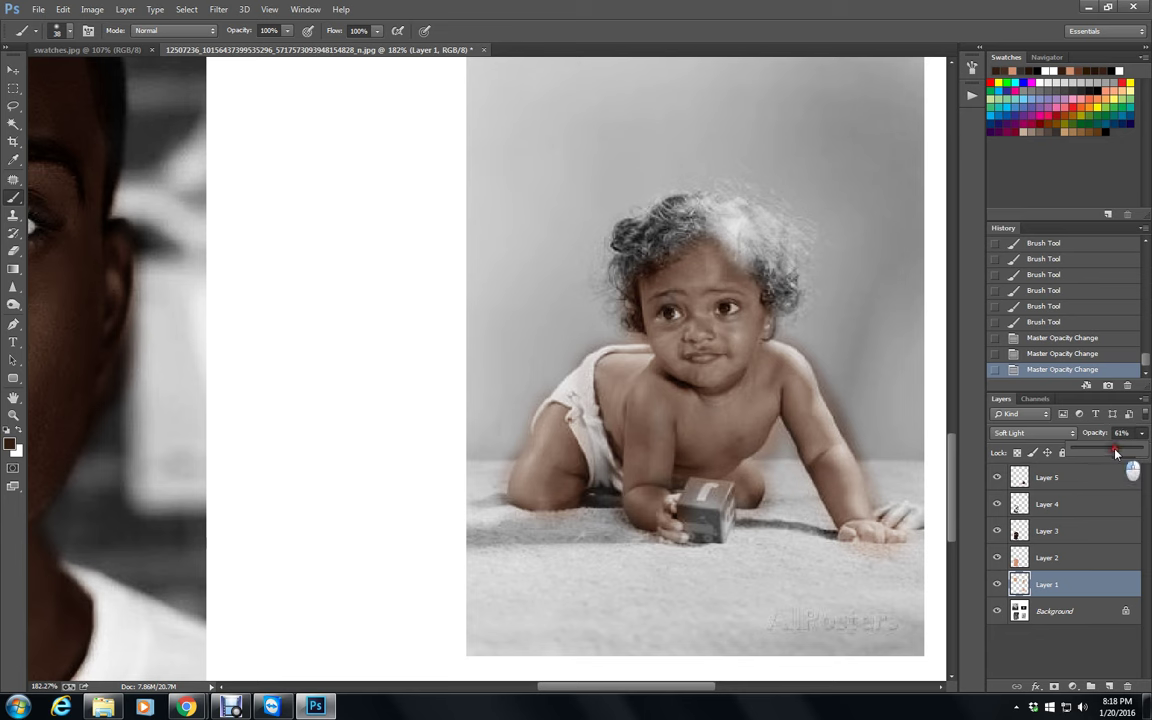
pyautogui.moveTo(1117, 453); pyautogui.dragTo(1142, 449)
# Set the foreground colour to very dark brown 22130c for the curly-haired woman's portrait.
pyautogui.click(1042, 58)
pyautogui.moveTo(1095, 173); pyautogui.dragTo(1100, 122)
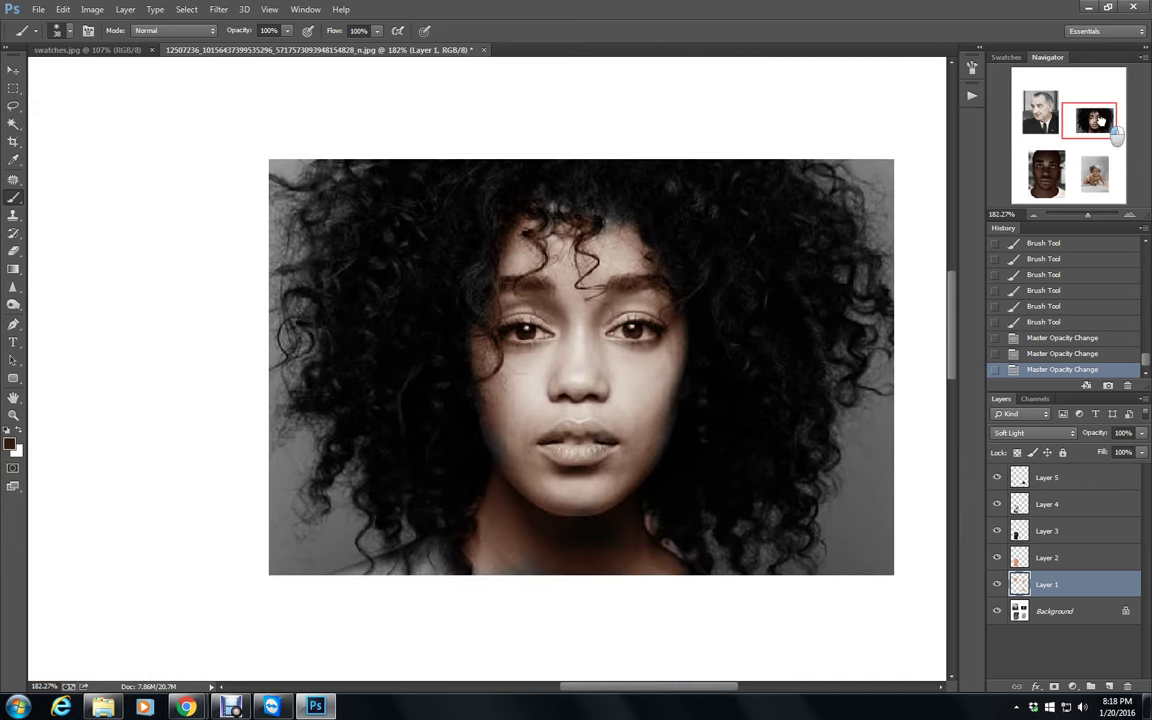
pyautogui.click(998, 56)
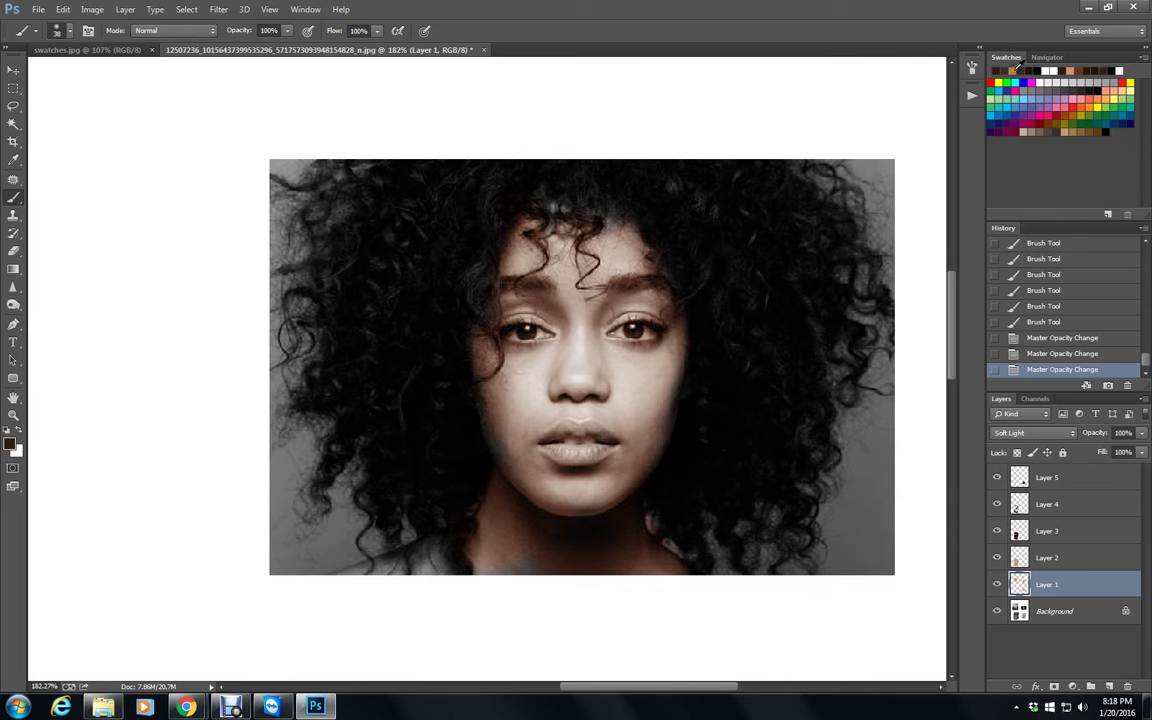
pyautogui.click(1014, 70)
pyautogui.click(10, 443)
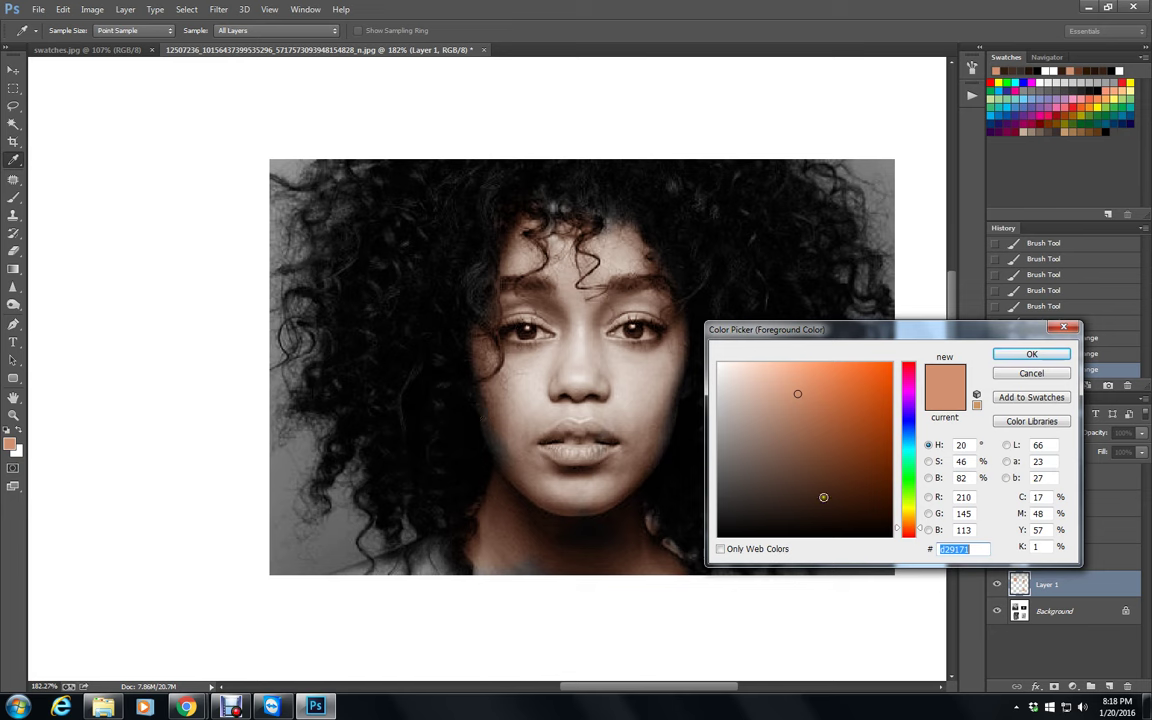
pyautogui.moveTo(826, 513); pyautogui.dragTo(828, 508)
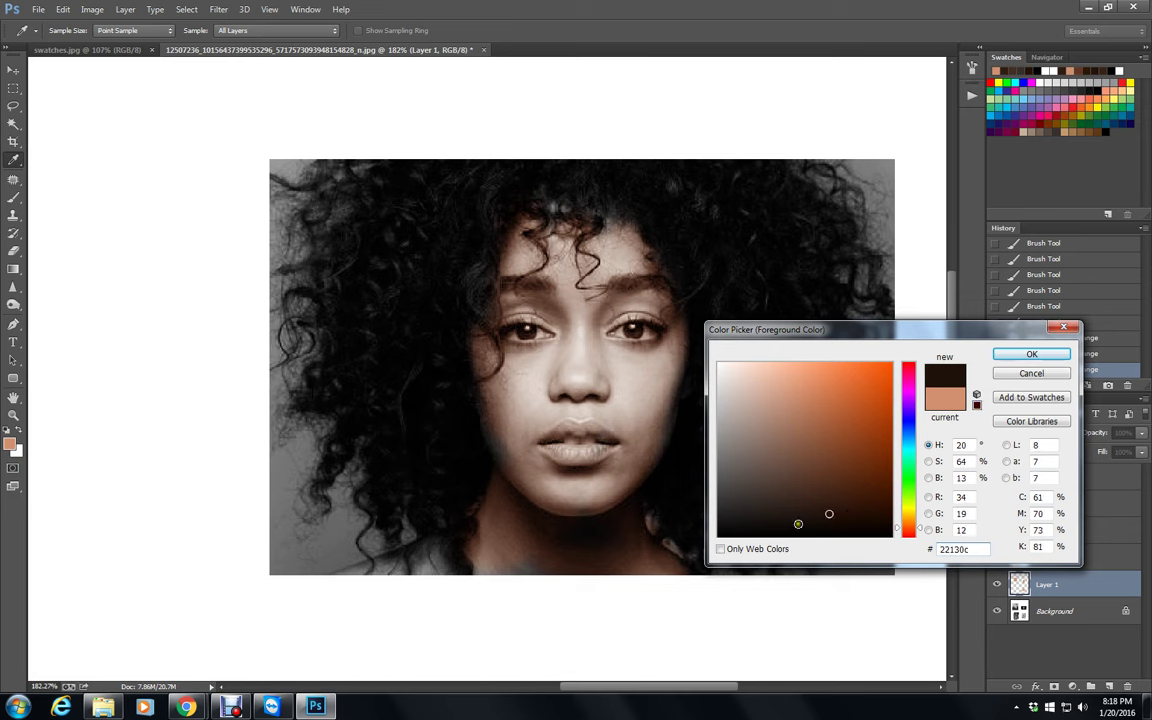
pyautogui.click(1030, 355)
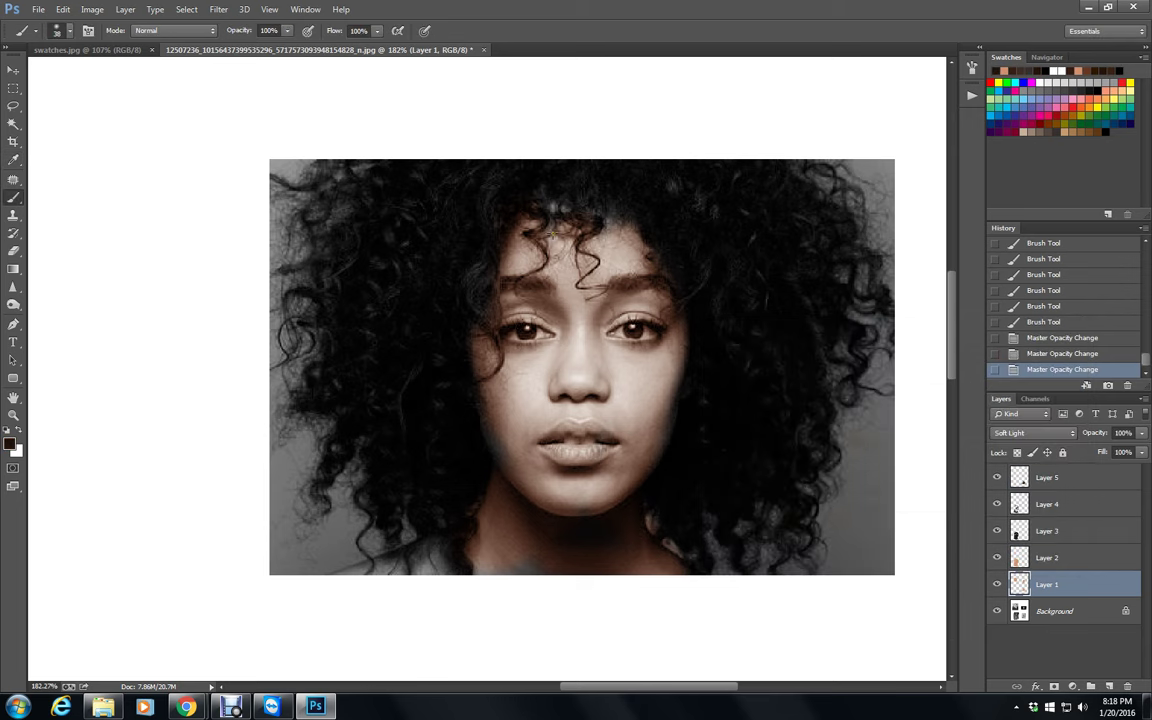
# Undo a trial brush stroke on Layer 1 and add a new layer above Layer 5 in Soft Light mode.
pyautogui.moveTo(523, 235)
pyautogui.mouseDown()
pyautogui.moveTo(522, 282)
pyautogui.moveTo(482, 238)
pyautogui.mouseUp()
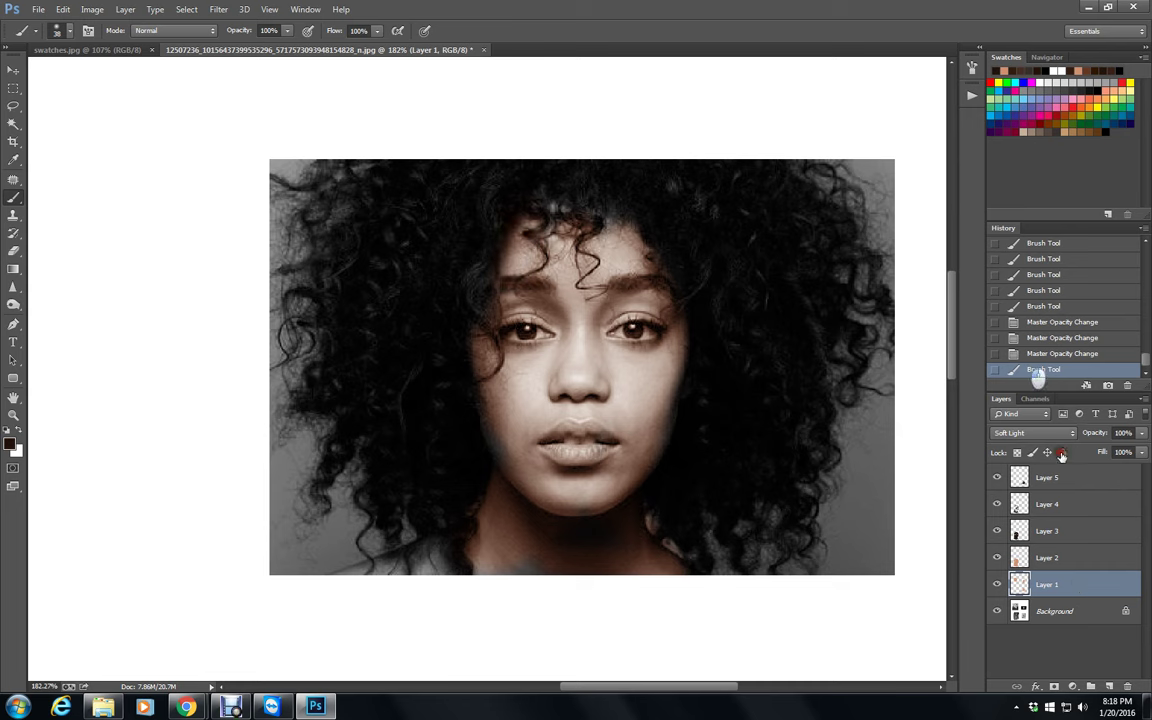
pyautogui.hotkey('ctrl', 'z')
pyautogui.click(1093, 477)
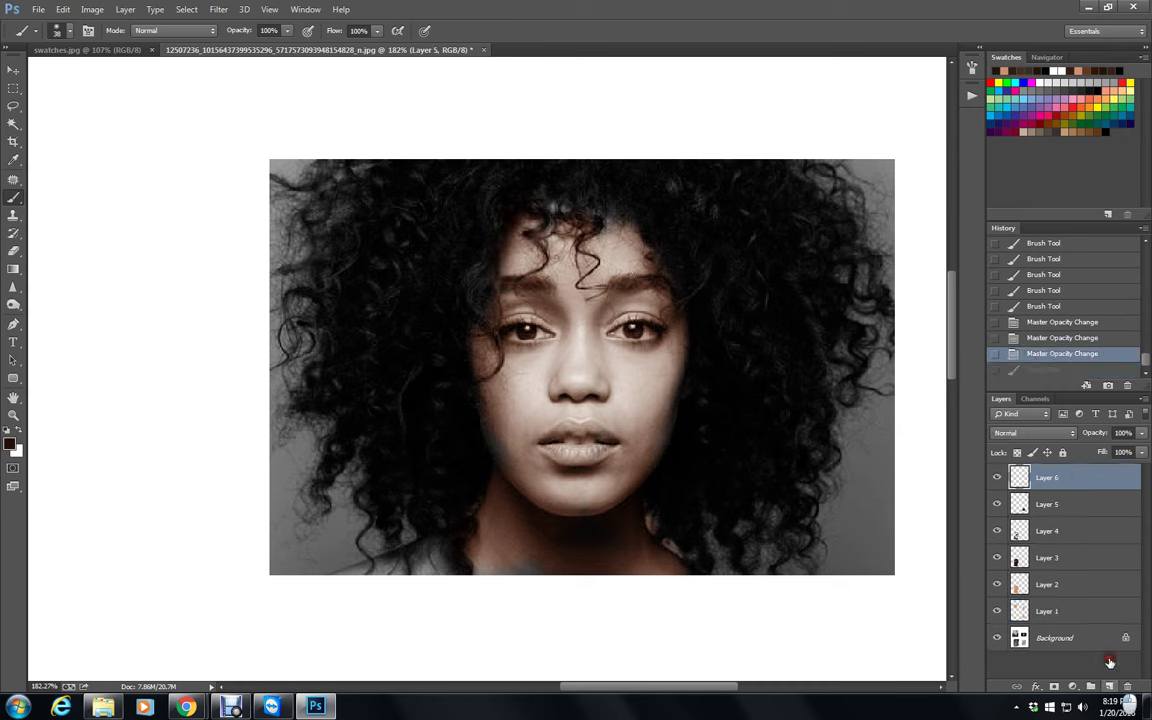
pyautogui.click(1109, 686)
pyautogui.click(1033, 432)
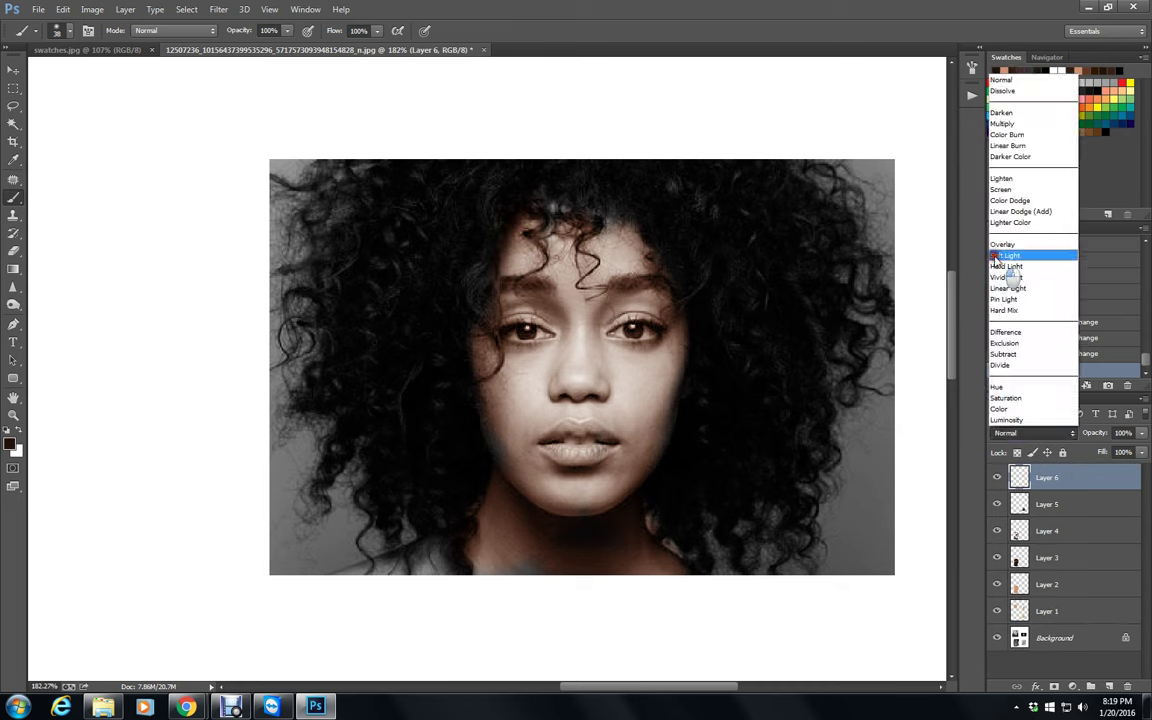
pyautogui.click(1005, 255)
# Brush the very dark brown over the woman's face, nose, lips and neck on Layer 6, and set the layer's opacity to 75%.
pyautogui.moveTo(545, 222)
pyautogui.mouseDown()
pyautogui.moveTo(486, 333)
pyautogui.moveTo(499, 443)
pyautogui.moveTo(542, 498)
pyautogui.moveTo(611, 506)
pyautogui.moveTo(508, 521)
pyautogui.moveTo(479, 552)
pyautogui.moveTo(512, 511)
pyautogui.moveTo(490, 557)
pyautogui.moveTo(516, 569)
pyautogui.moveTo(647, 543)
pyautogui.moveTo(546, 559)
pyautogui.moveTo(694, 577)
pyautogui.moveTo(602, 494)
pyautogui.moveTo(641, 467)
pyautogui.moveTo(676, 410)
pyautogui.moveTo(689, 347)
pyautogui.moveTo(667, 289)
pyautogui.moveTo(629, 233)
pyautogui.moveTo(528, 220)
pyautogui.moveTo(640, 238)
pyautogui.moveTo(613, 260)
pyautogui.moveTo(653, 268)
pyautogui.moveTo(675, 293)
pyautogui.moveTo(612, 297)
pyautogui.moveTo(611, 311)
pyautogui.moveTo(680, 340)
pyautogui.moveTo(635, 365)
pyautogui.mouseUp()
pyautogui.moveTo(678, 364)
pyautogui.mouseDown()
pyautogui.moveTo(643, 411)
pyautogui.moveTo(637, 467)
pyautogui.moveTo(617, 491)
pyautogui.moveTo(549, 503)
pyautogui.moveTo(545, 462)
pyautogui.mouseUp()
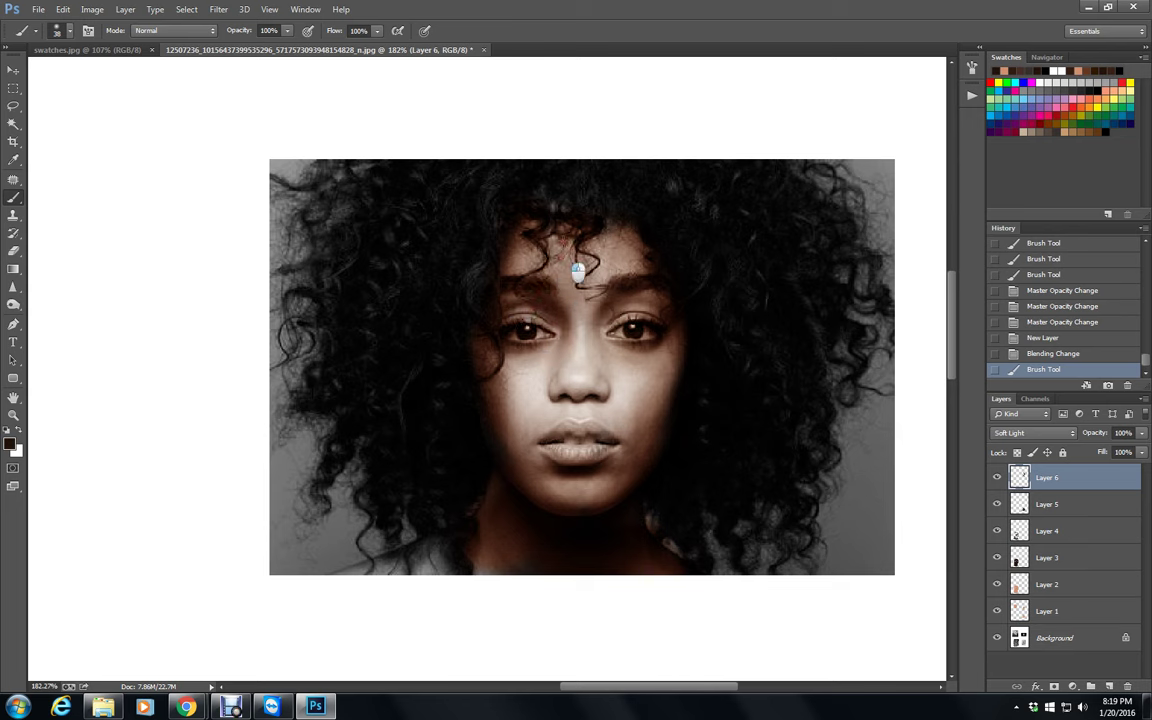
pyautogui.click(666, 356)
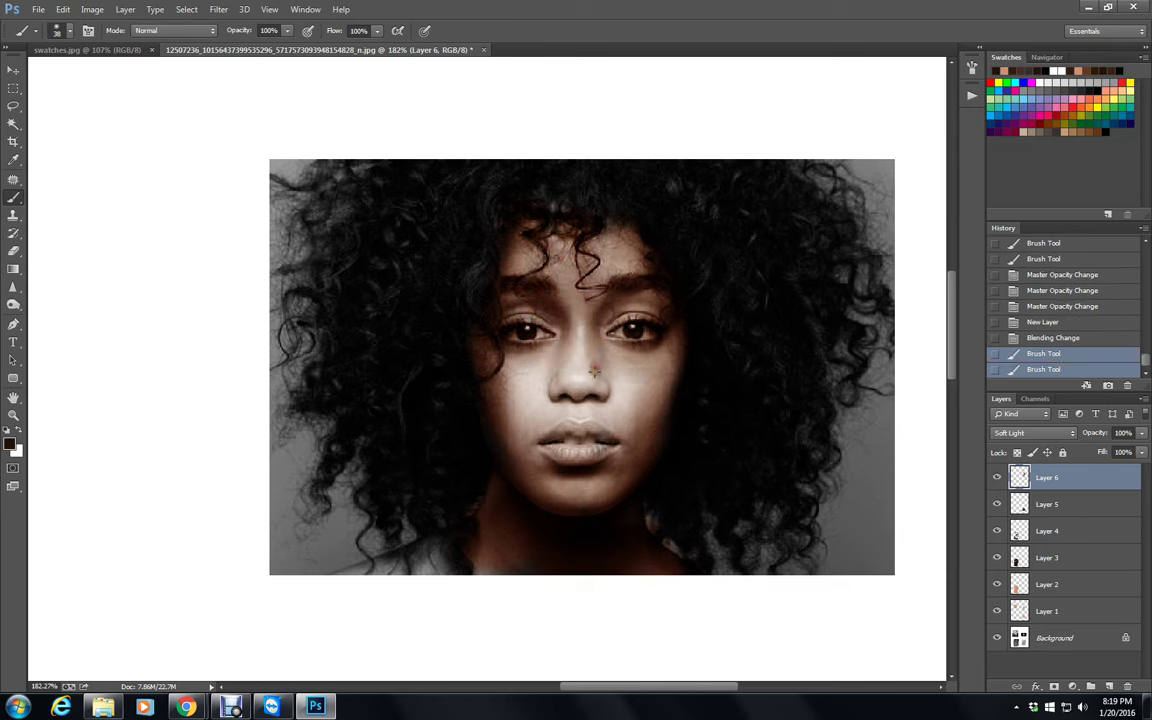
pyautogui.moveTo(582, 356)
pyautogui.mouseDown()
pyautogui.moveTo(604, 383)
pyautogui.moveTo(596, 408)
pyautogui.mouseUp()
pyautogui.moveTo(588, 400)
pyautogui.mouseDown()
pyautogui.moveTo(561, 404)
pyautogui.moveTo(549, 326)
pyautogui.moveTo(553, 373)
pyautogui.mouseUp()
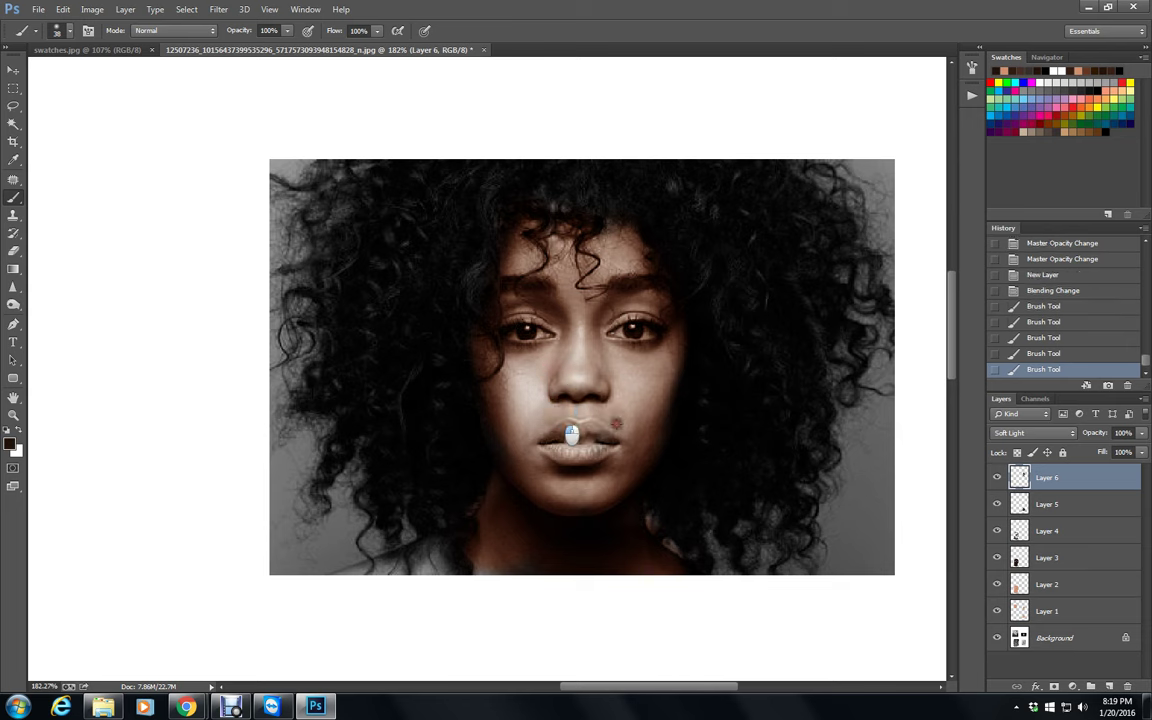
pyautogui.moveTo(585, 445); pyautogui.dragTo(532, 436)
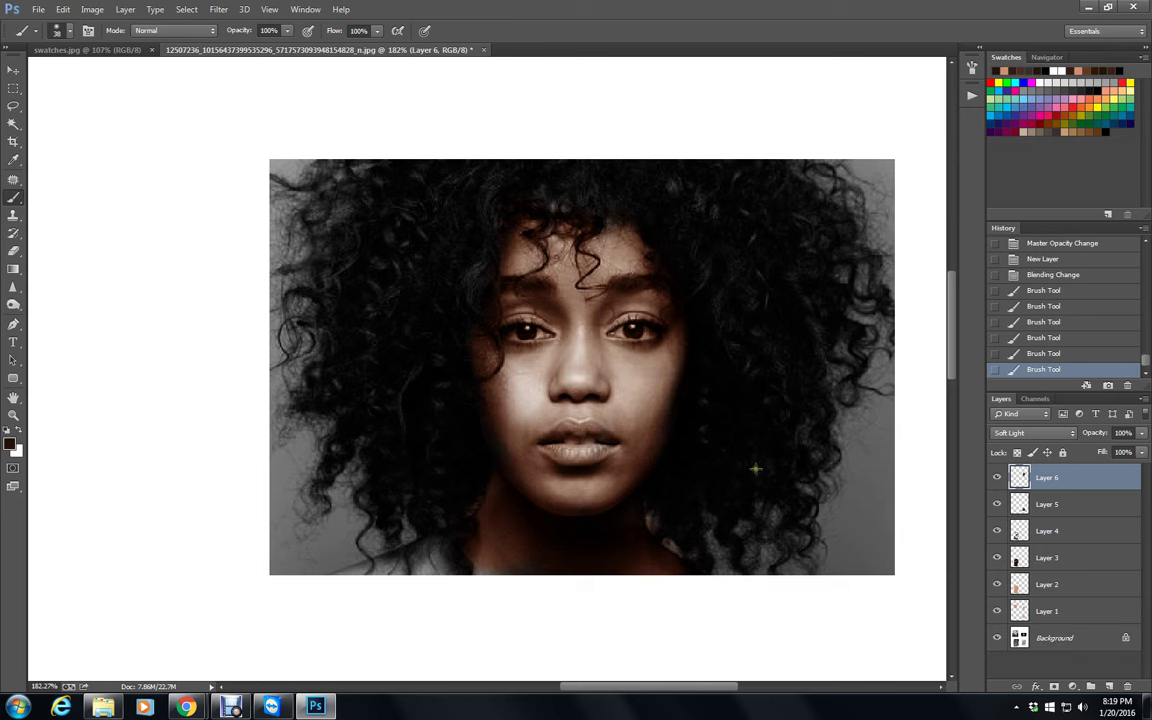
pyautogui.moveTo(530, 562)
pyautogui.mouseDown()
pyautogui.moveTo(599, 588)
pyautogui.moveTo(560, 580)
pyautogui.mouseUp()
pyautogui.click(1135, 433)
pyautogui.moveTo(1127, 450); pyautogui.dragTo(1117, 451)
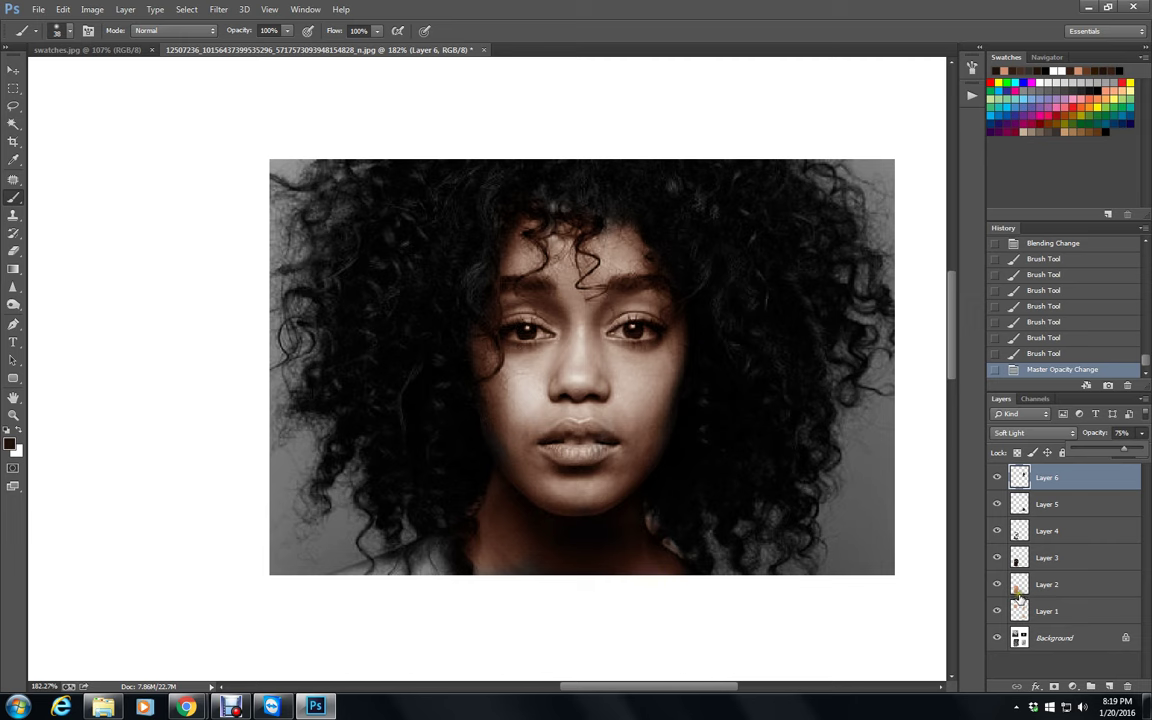
# Add a new layer above Layer 6 in Soft Light mode for the suited man's portrait.
pyautogui.click(1045, 57)
pyautogui.moveTo(1080, 178); pyautogui.dragTo(1037, 115)
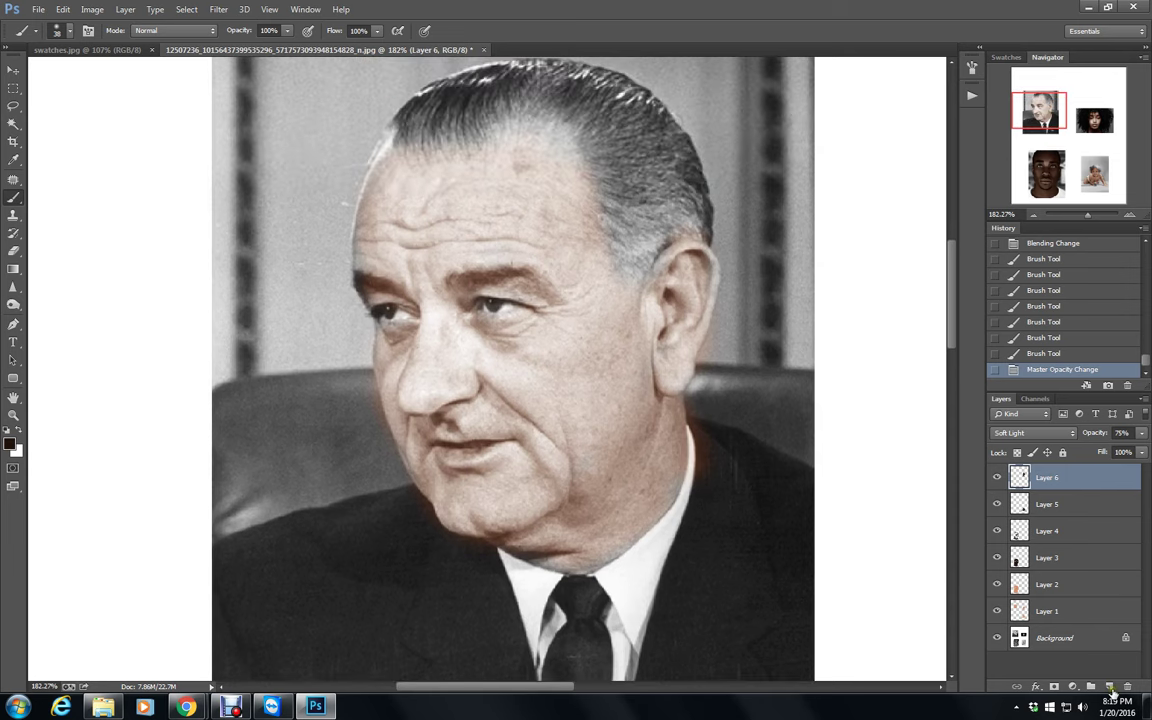
pyautogui.hotkey('ctrl', 'shift', 'alt', 'n')
pyautogui.click(1012, 432)
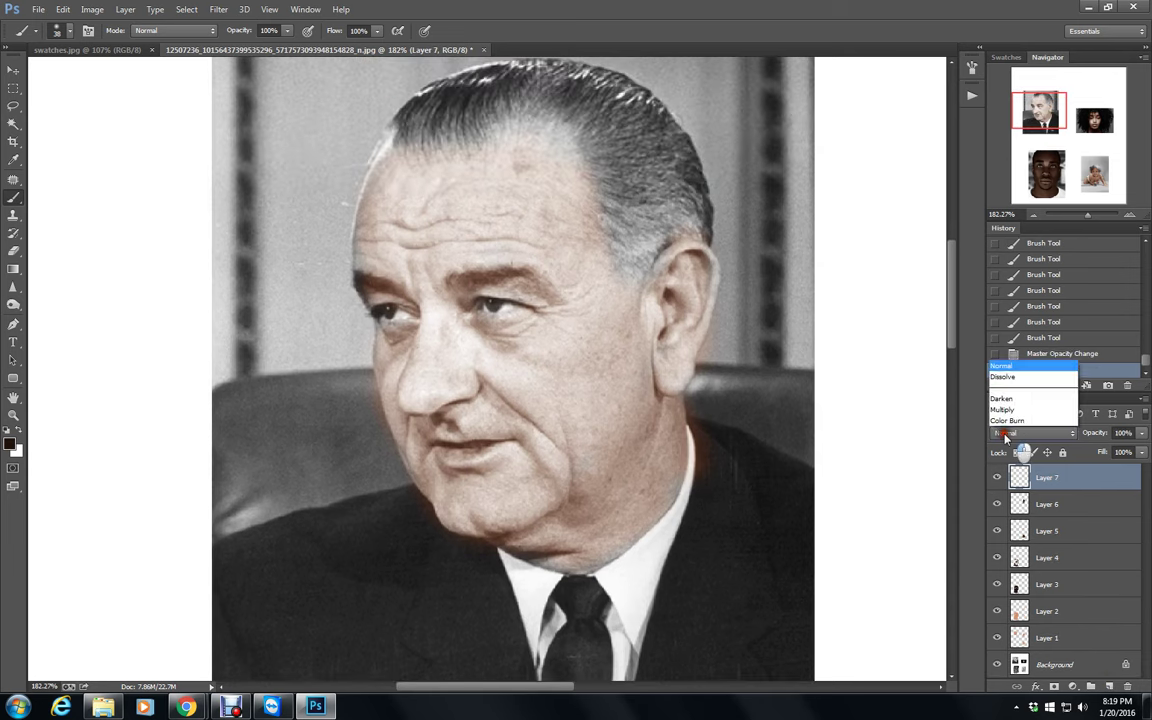
pyautogui.click(1007, 256)
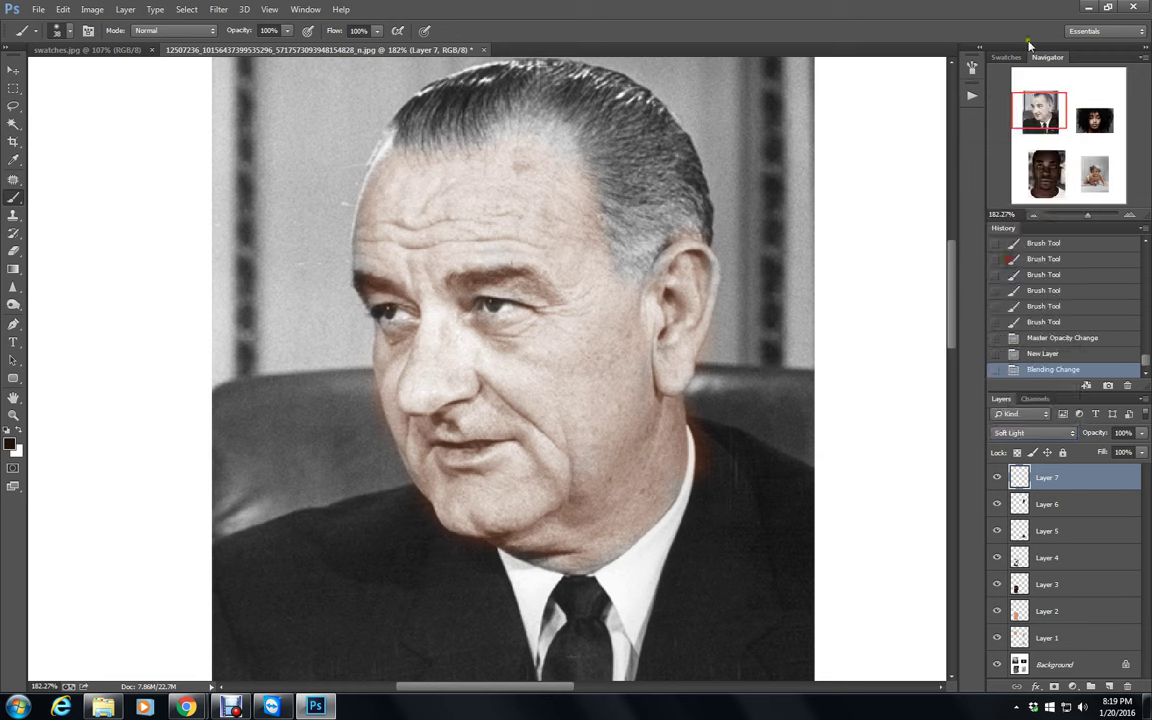
# Set the foreground colour to a dark reddish brown and brush it over the suited man's face and neck on Layer 7.
pyautogui.click(1005, 57)
pyautogui.click(1005, 69)
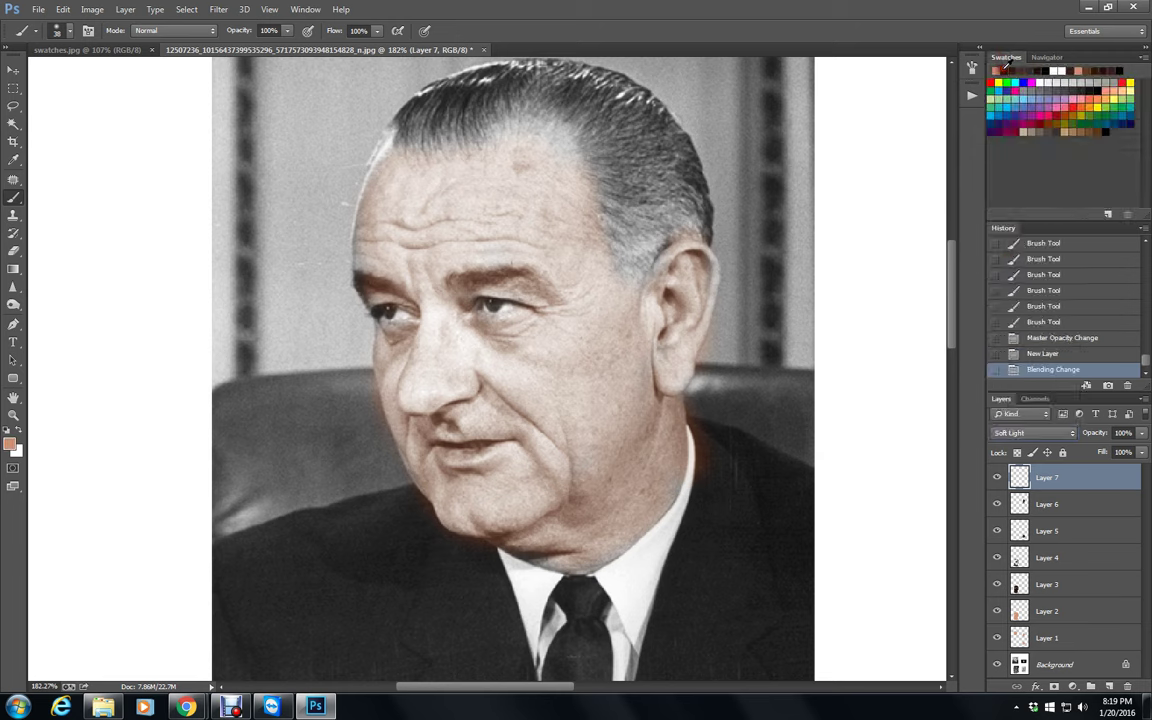
pyautogui.click(10, 443)
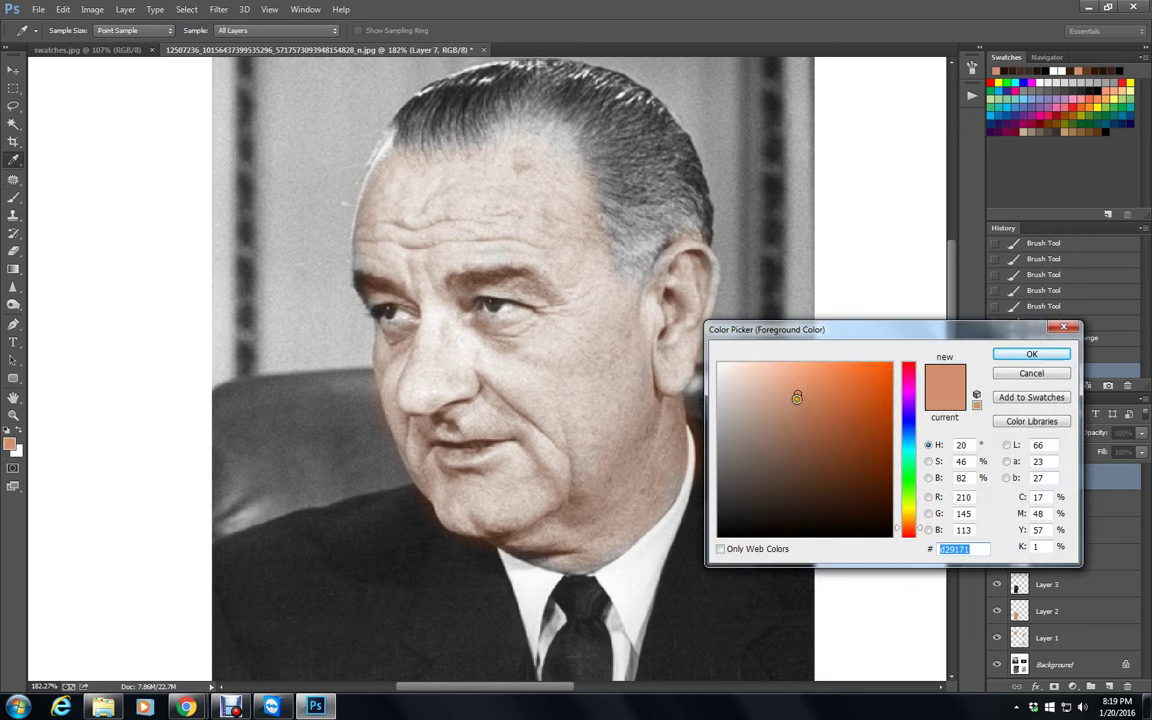
pyautogui.click(860, 505)
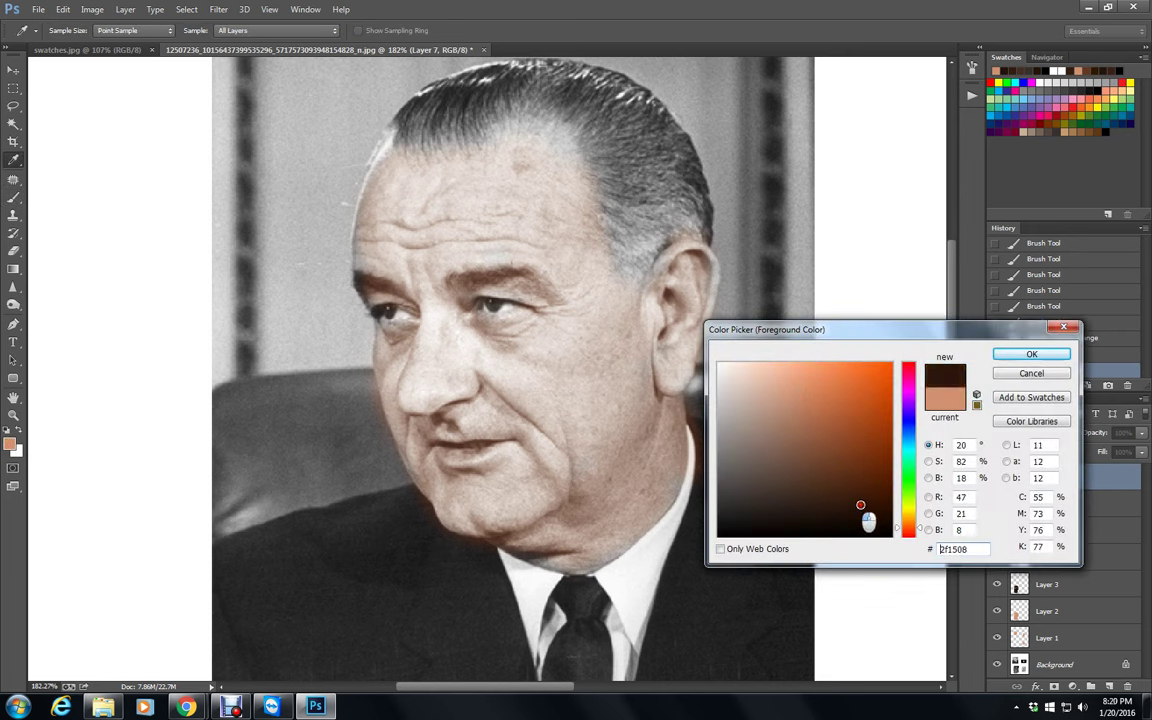
pyautogui.moveTo(860, 505); pyautogui.dragTo(858, 505)
pyautogui.click(1031, 354)
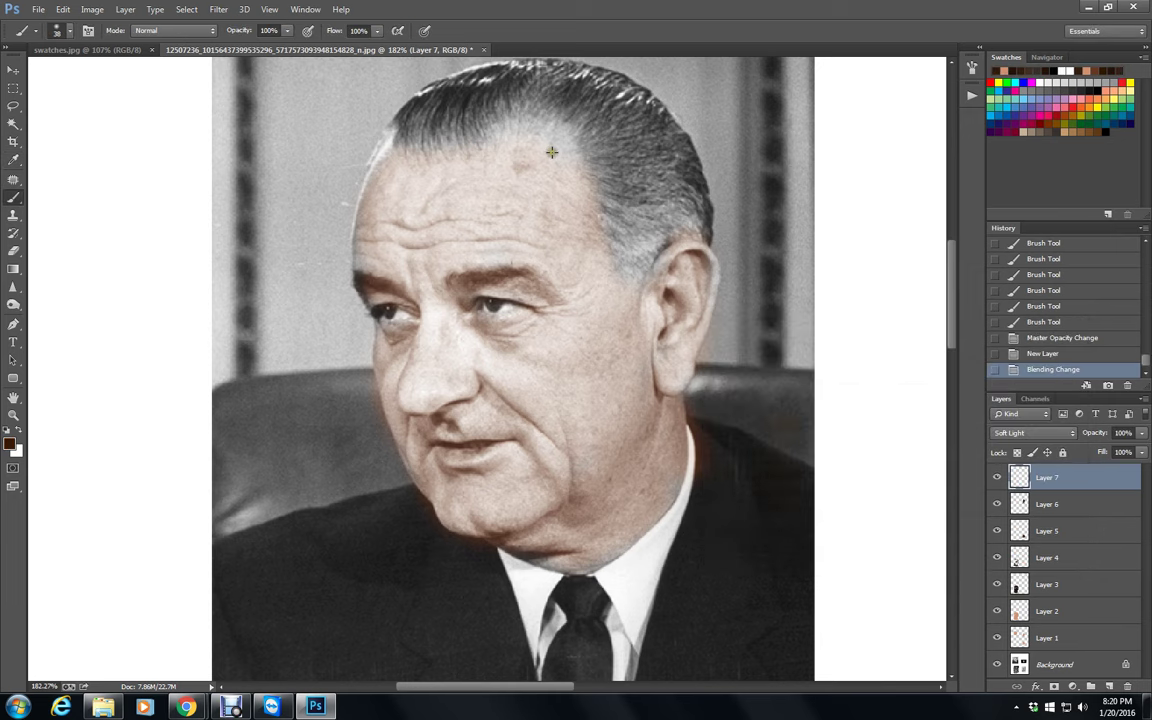
pyautogui.moveTo(528, 146)
pyautogui.mouseDown()
pyautogui.moveTo(575, 212)
pyautogui.moveTo(593, 260)
pyautogui.moveTo(556, 197)
pyautogui.moveTo(617, 344)
pyautogui.moveTo(640, 340)
pyautogui.moveTo(650, 388)
pyautogui.moveTo(689, 273)
pyautogui.moveTo(671, 278)
pyautogui.moveTo(656, 350)
pyautogui.moveTo(706, 268)
pyautogui.moveTo(662, 439)
pyautogui.moveTo(579, 537)
pyautogui.moveTo(666, 469)
pyautogui.moveTo(637, 515)
pyautogui.moveTo(560, 549)
pyautogui.moveTo(524, 543)
pyautogui.moveTo(645, 437)
pyautogui.moveTo(475, 511)
pyautogui.moveTo(445, 492)
pyautogui.moveTo(498, 515)
pyautogui.moveTo(425, 451)
pyautogui.moveTo(396, 360)
pyautogui.moveTo(375, 336)
pyautogui.moveTo(466, 460)
pyautogui.moveTo(608, 427)
pyautogui.moveTo(646, 364)
pyautogui.moveTo(548, 429)
pyautogui.moveTo(626, 358)
pyautogui.moveTo(512, 381)
pyautogui.moveTo(530, 331)
pyautogui.moveTo(578, 313)
pyautogui.moveTo(543, 331)
pyautogui.moveTo(549, 297)
pyautogui.moveTo(437, 270)
pyautogui.moveTo(533, 230)
pyautogui.moveTo(572, 247)
pyautogui.moveTo(499, 157)
pyautogui.moveTo(403, 157)
pyautogui.moveTo(399, 147)
pyautogui.moveTo(369, 271)
pyautogui.moveTo(395, 198)
pyautogui.moveTo(427, 331)
pyautogui.moveTo(428, 281)
pyautogui.moveTo(443, 347)
pyautogui.moveTo(453, 291)
pyautogui.moveTo(470, 419)
pyautogui.moveTo(434, 391)
pyautogui.moveTo(447, 425)
pyautogui.moveTo(583, 427)
pyautogui.moveTo(508, 467)
pyautogui.moveTo(546, 521)
pyautogui.moveTo(523, 529)
pyautogui.moveTo(479, 502)
pyautogui.moveTo(645, 323)
pyautogui.moveTo(600, 290)
pyautogui.moveTo(446, 252)
pyautogui.moveTo(596, 245)
pyautogui.moveTo(606, 282)
pyautogui.moveTo(573, 498)
pyautogui.moveTo(520, 520)
pyautogui.moveTo(541, 563)
pyautogui.moveTo(595, 493)
pyautogui.moveTo(699, 457)
pyautogui.moveTo(605, 541)
pyautogui.mouseUp()
# Compare all four portraits with their black-and-white originals by hiding Layers 1 to 7 and showing them again.
pyautogui.scroll(-10, 669, 291)
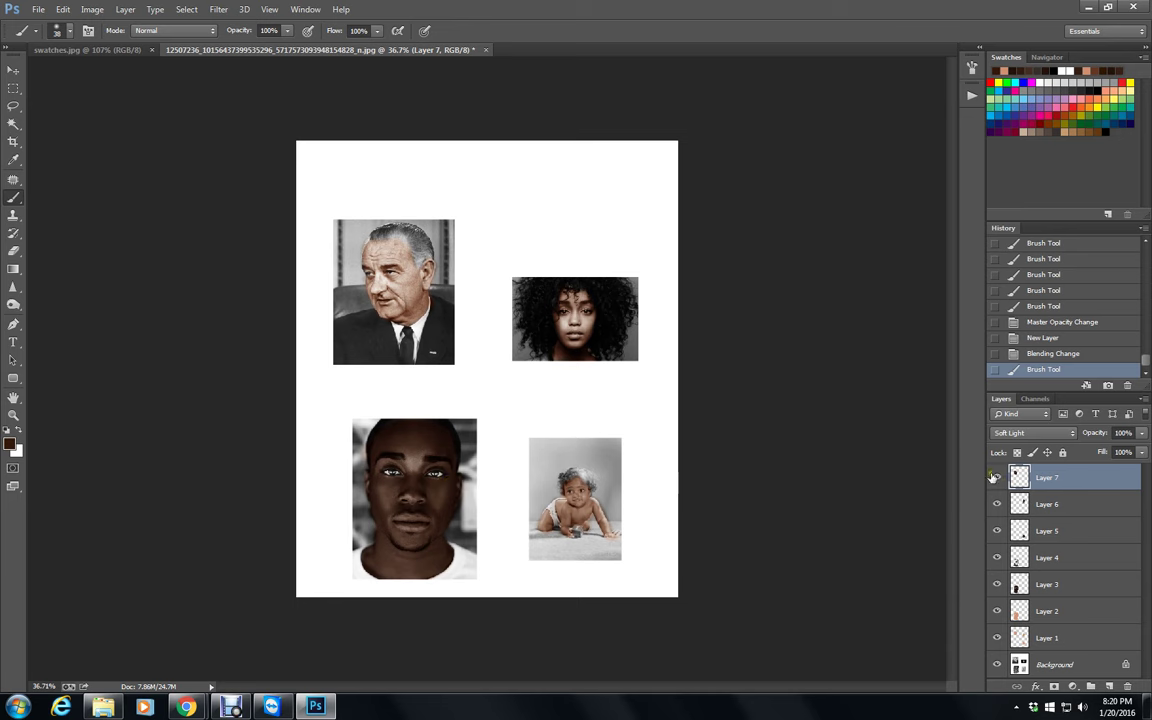
pyautogui.moveTo(996, 478); pyautogui.dragTo(997, 665)
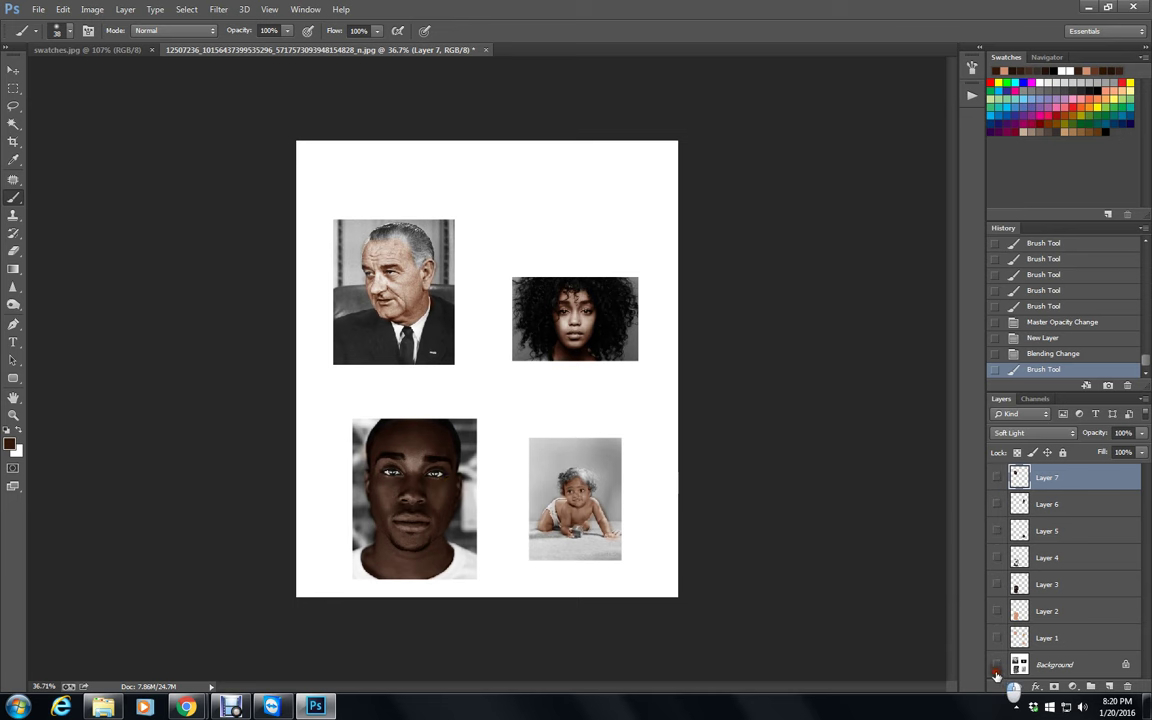
pyautogui.click(996, 664)
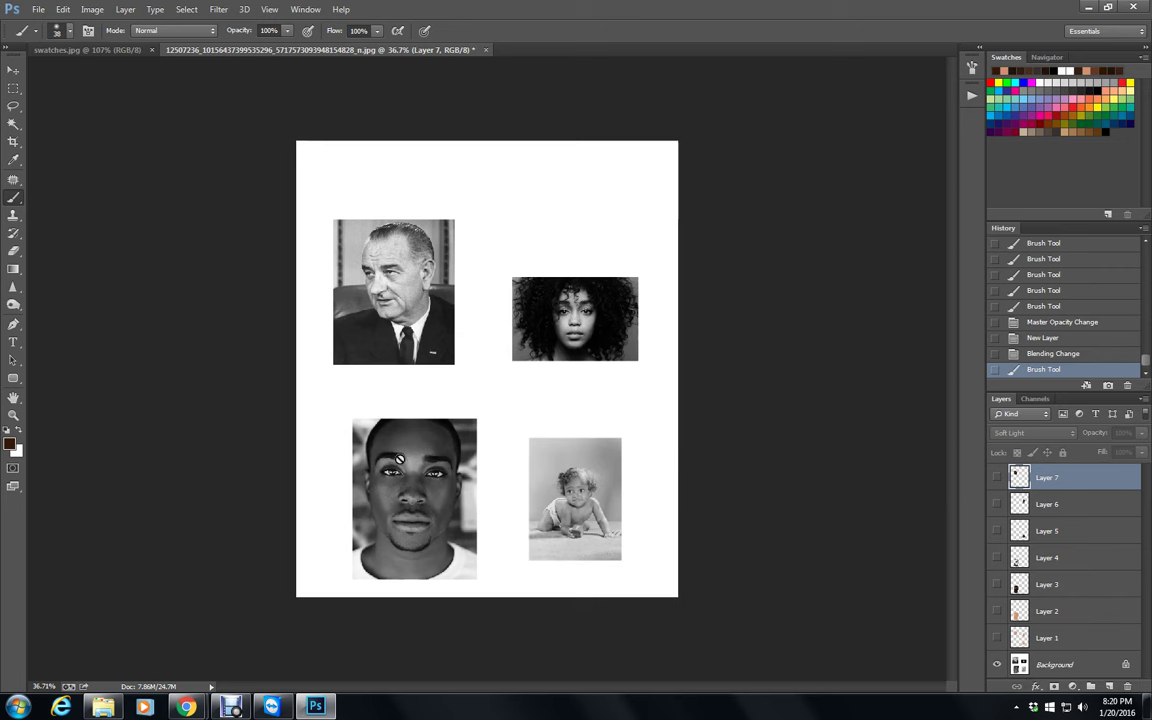
pyautogui.click(1068, 668)
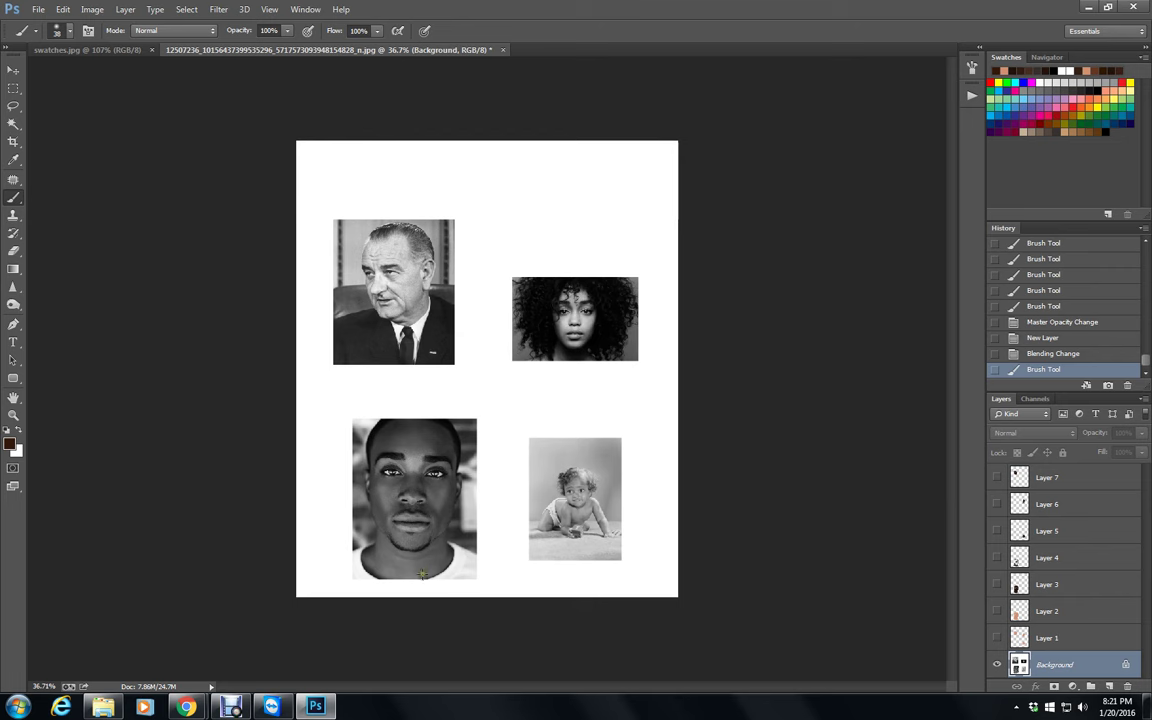
pyautogui.moveTo(998, 638); pyautogui.dragTo(997, 477)
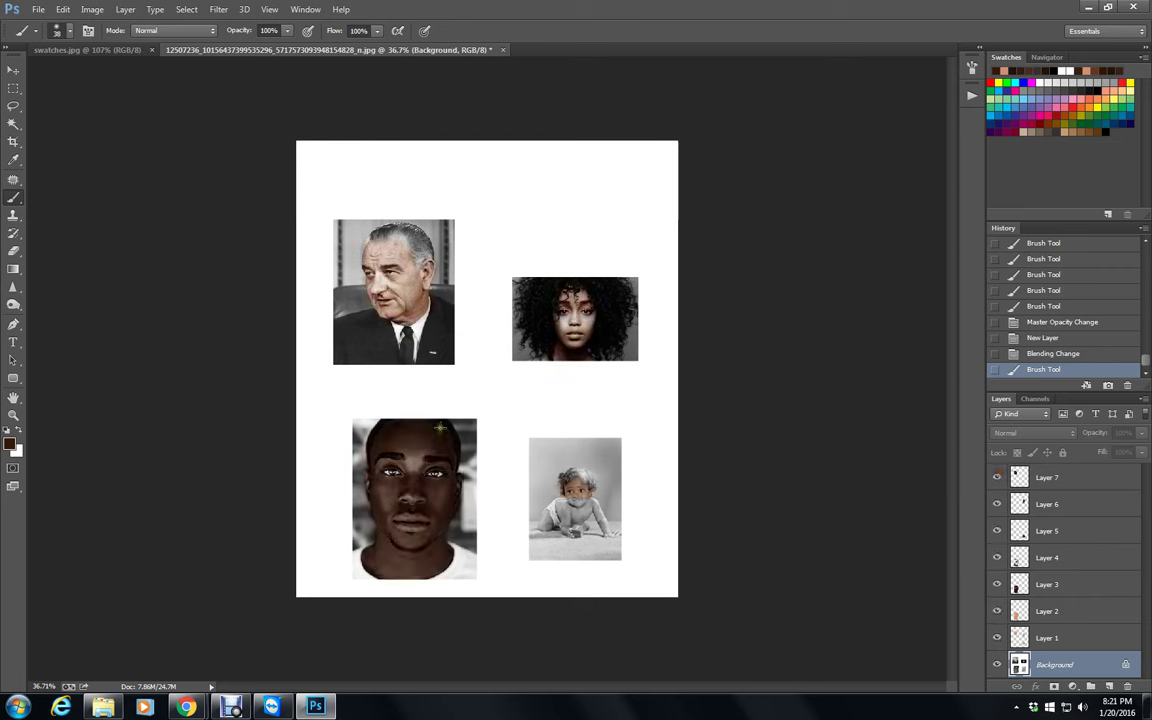